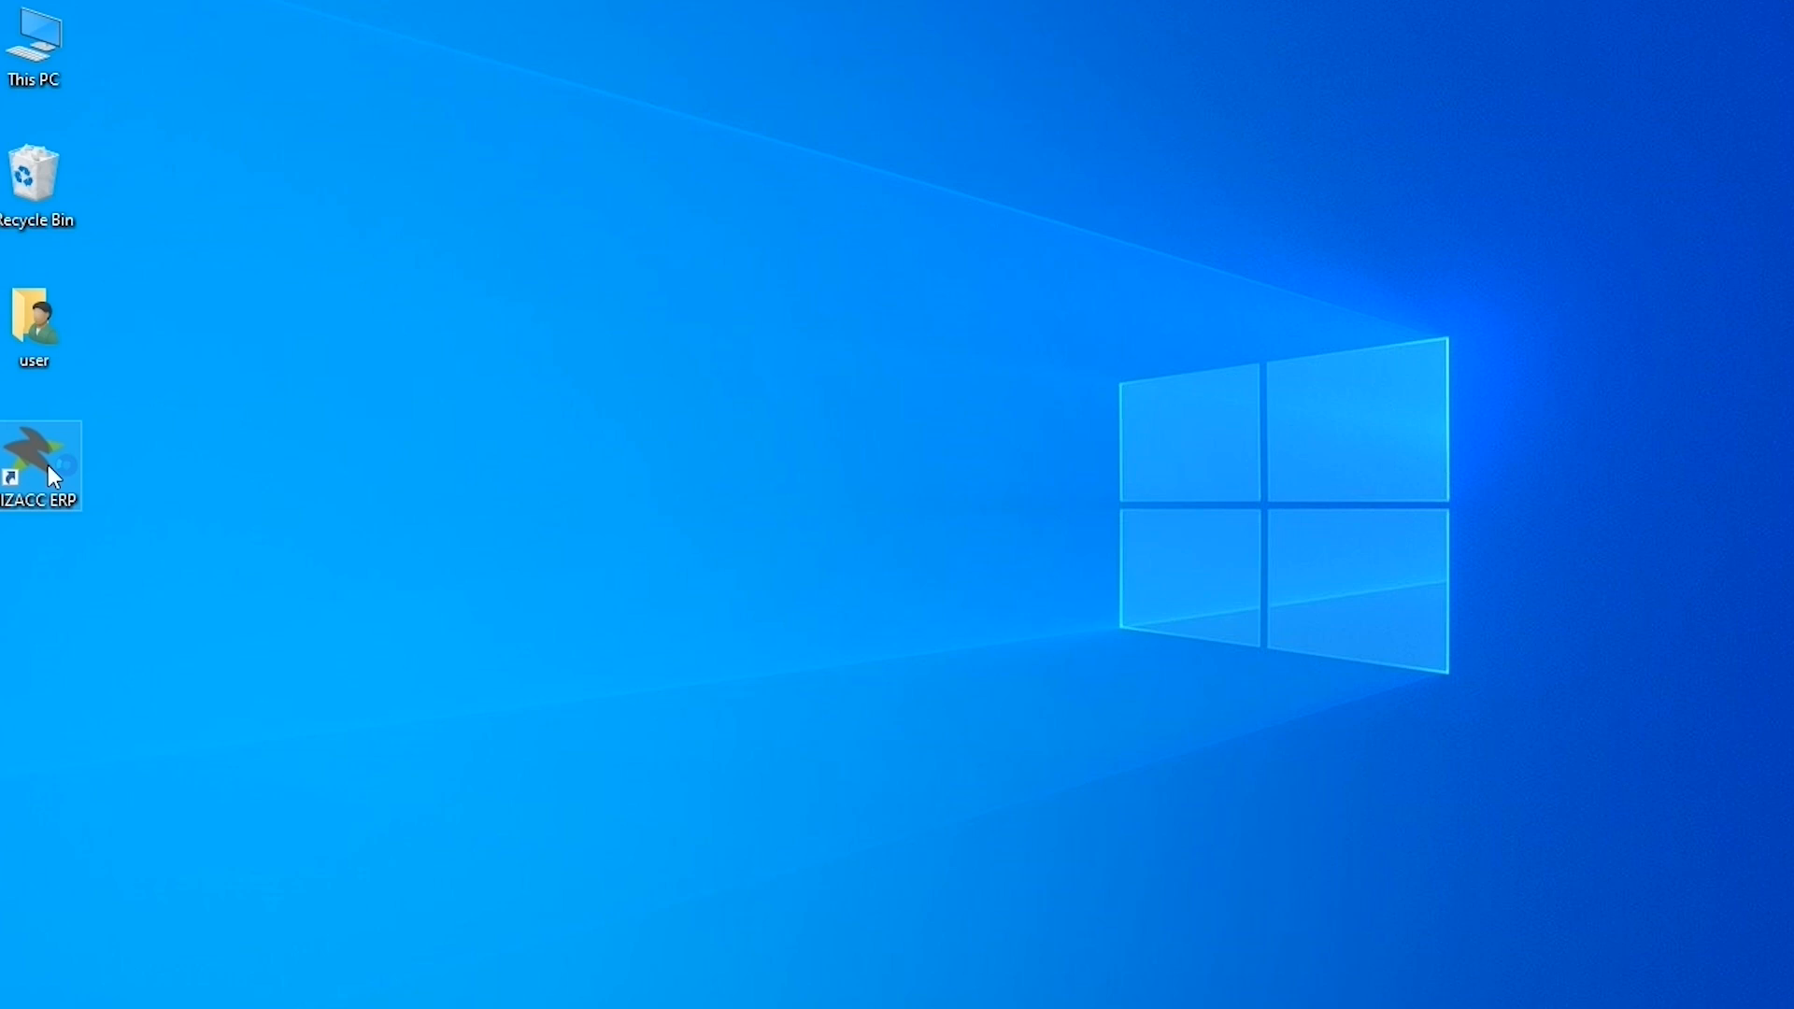
Launch BIZACC ERP from its desktop shortcut
double_click(47, 463)
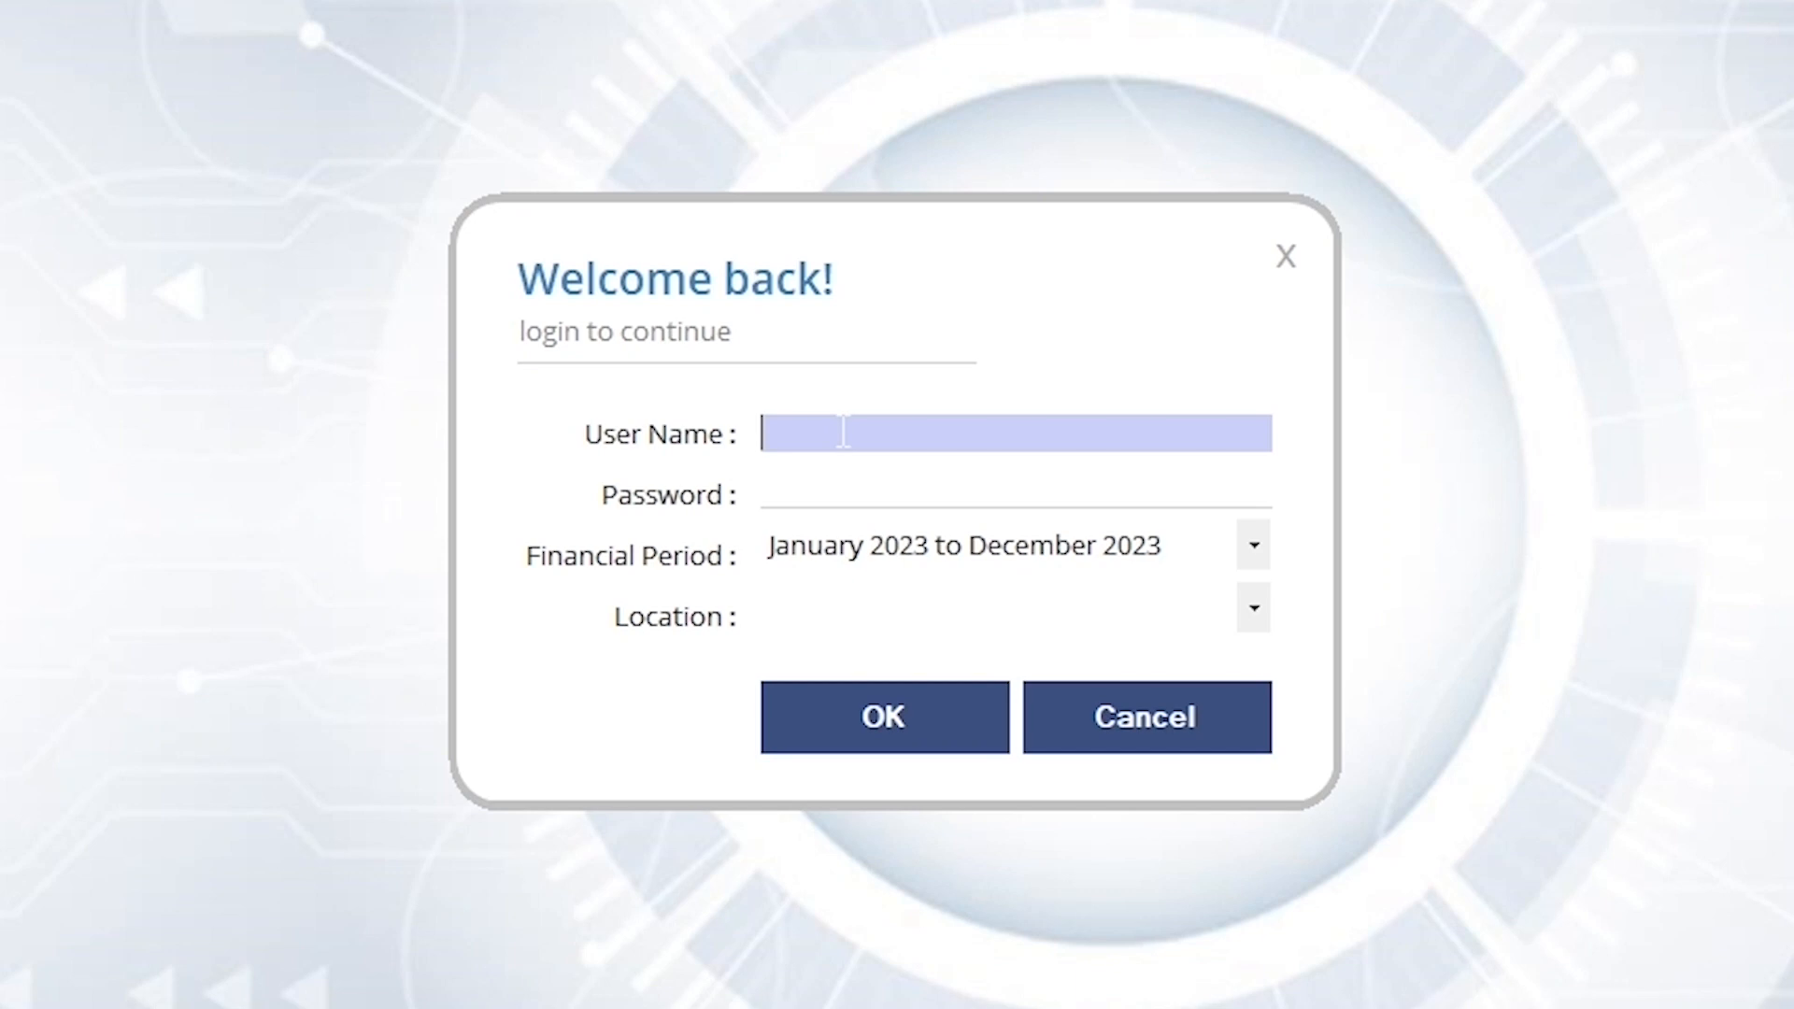
Log in with the administrator user name and password, choosing Main Branch as the location
text(admin)
click(1009, 494)
text(*****)
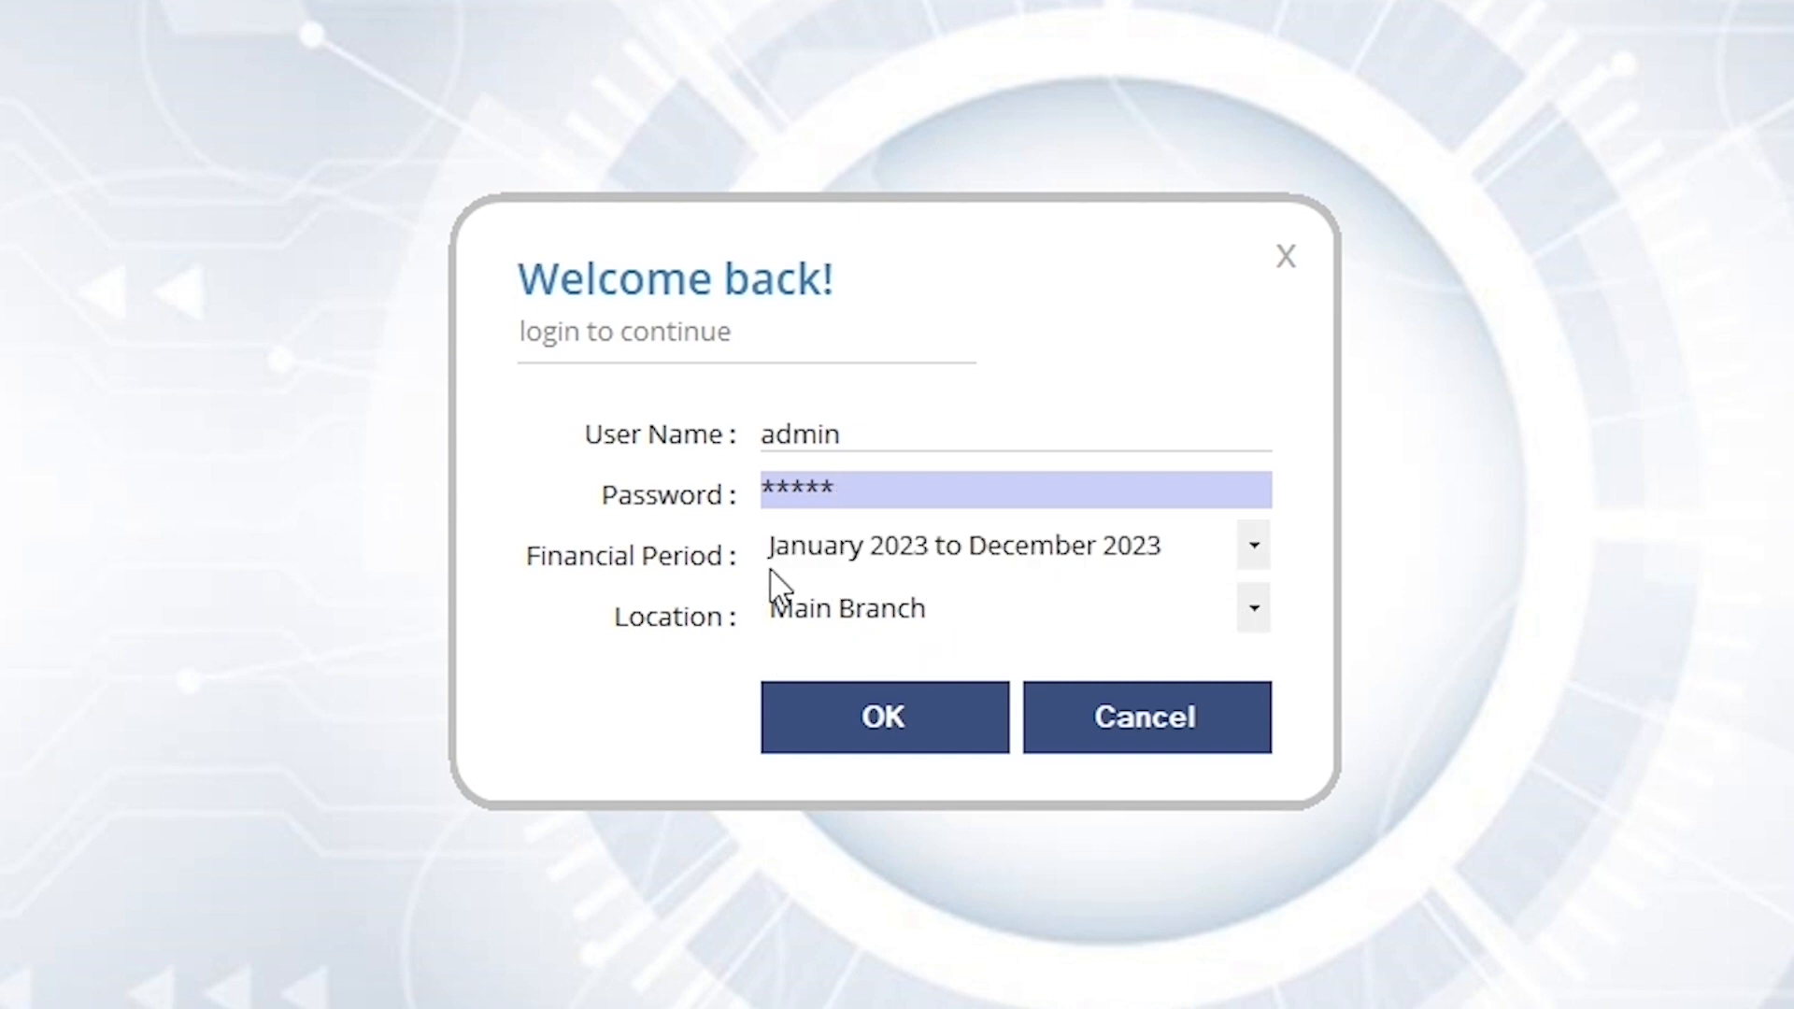
click(1254, 609)
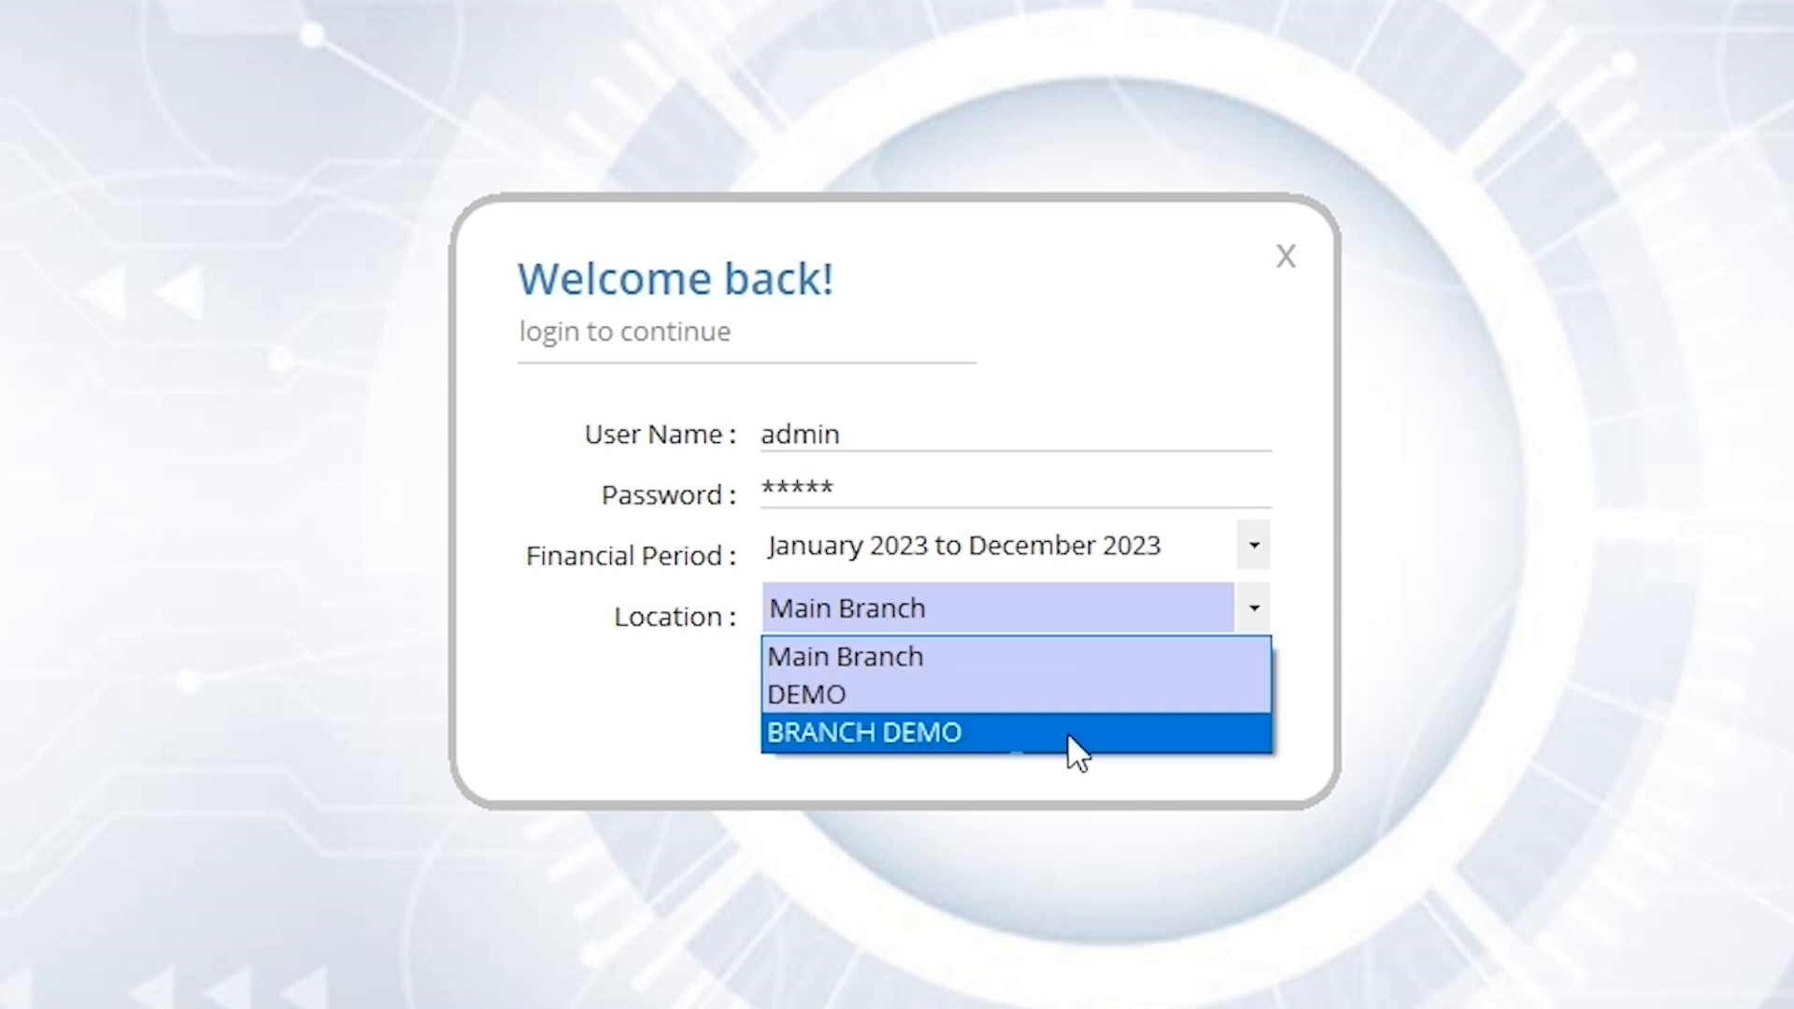
click(1039, 651)
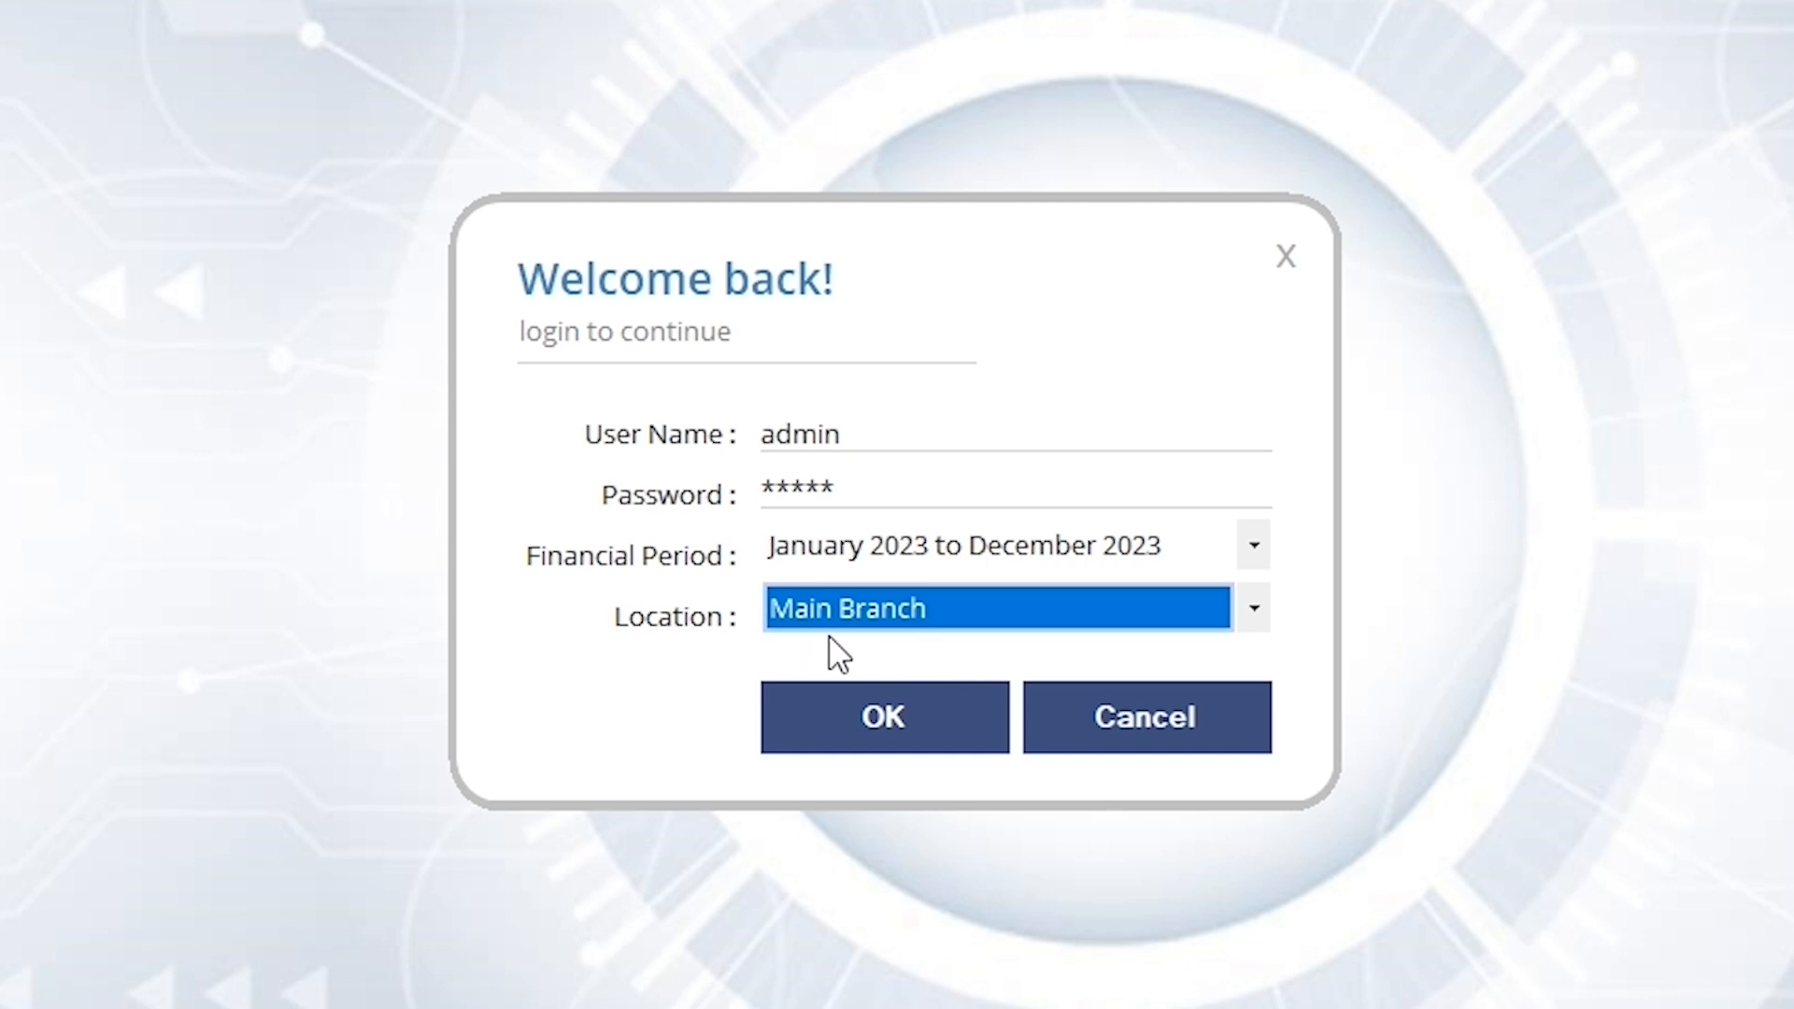
click(877, 699)
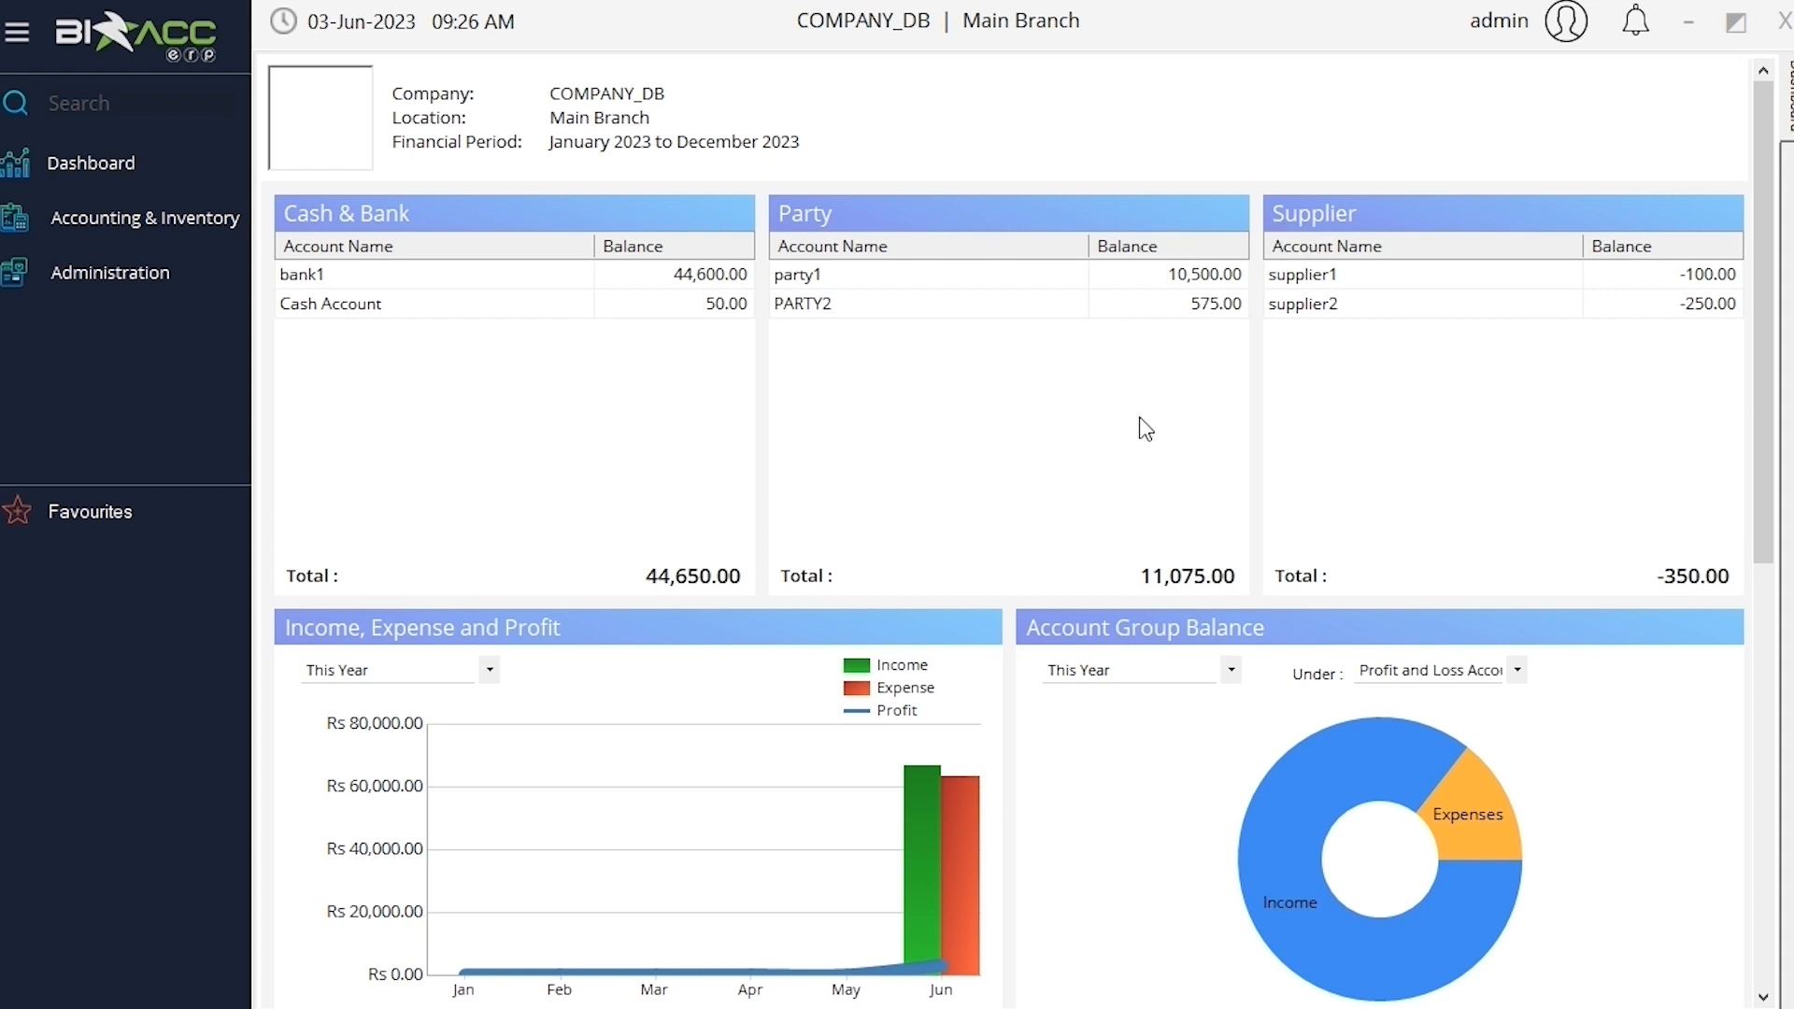
Scroll through the dashboard's balance panels and charts, then return to the top
scroll(568, 692, down, 3)
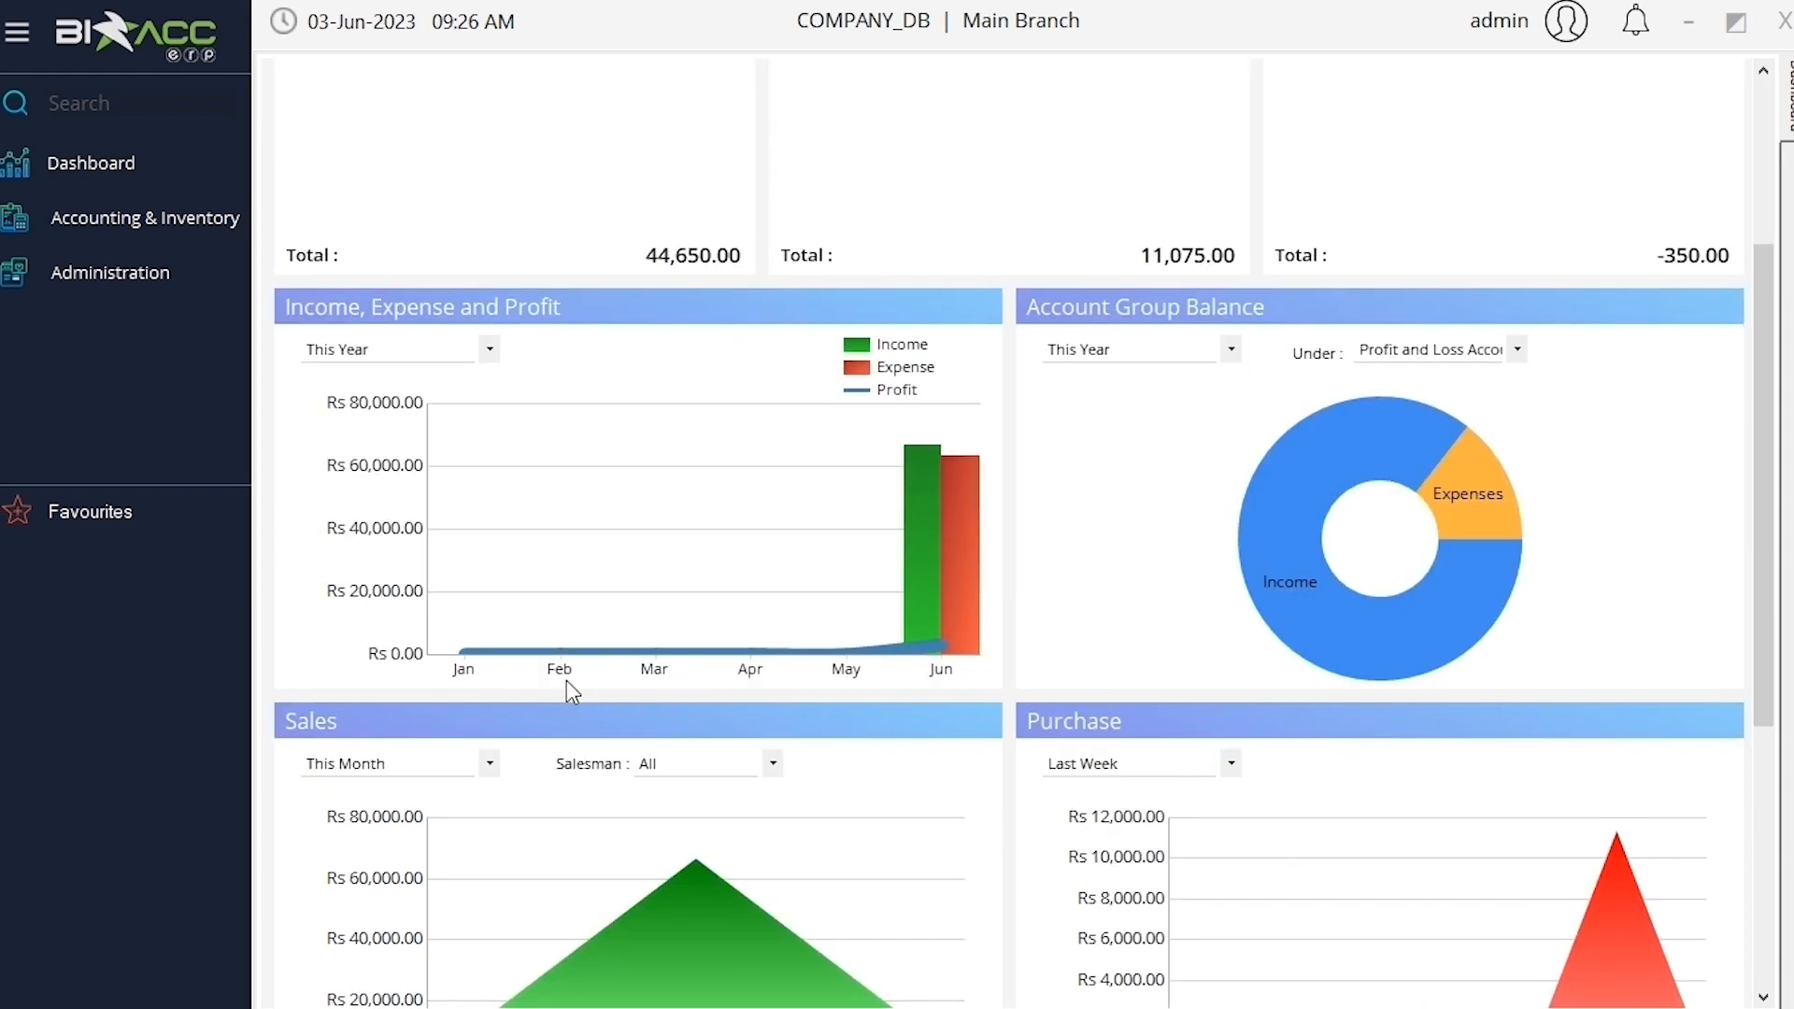
scroll(566, 680, down, 2)
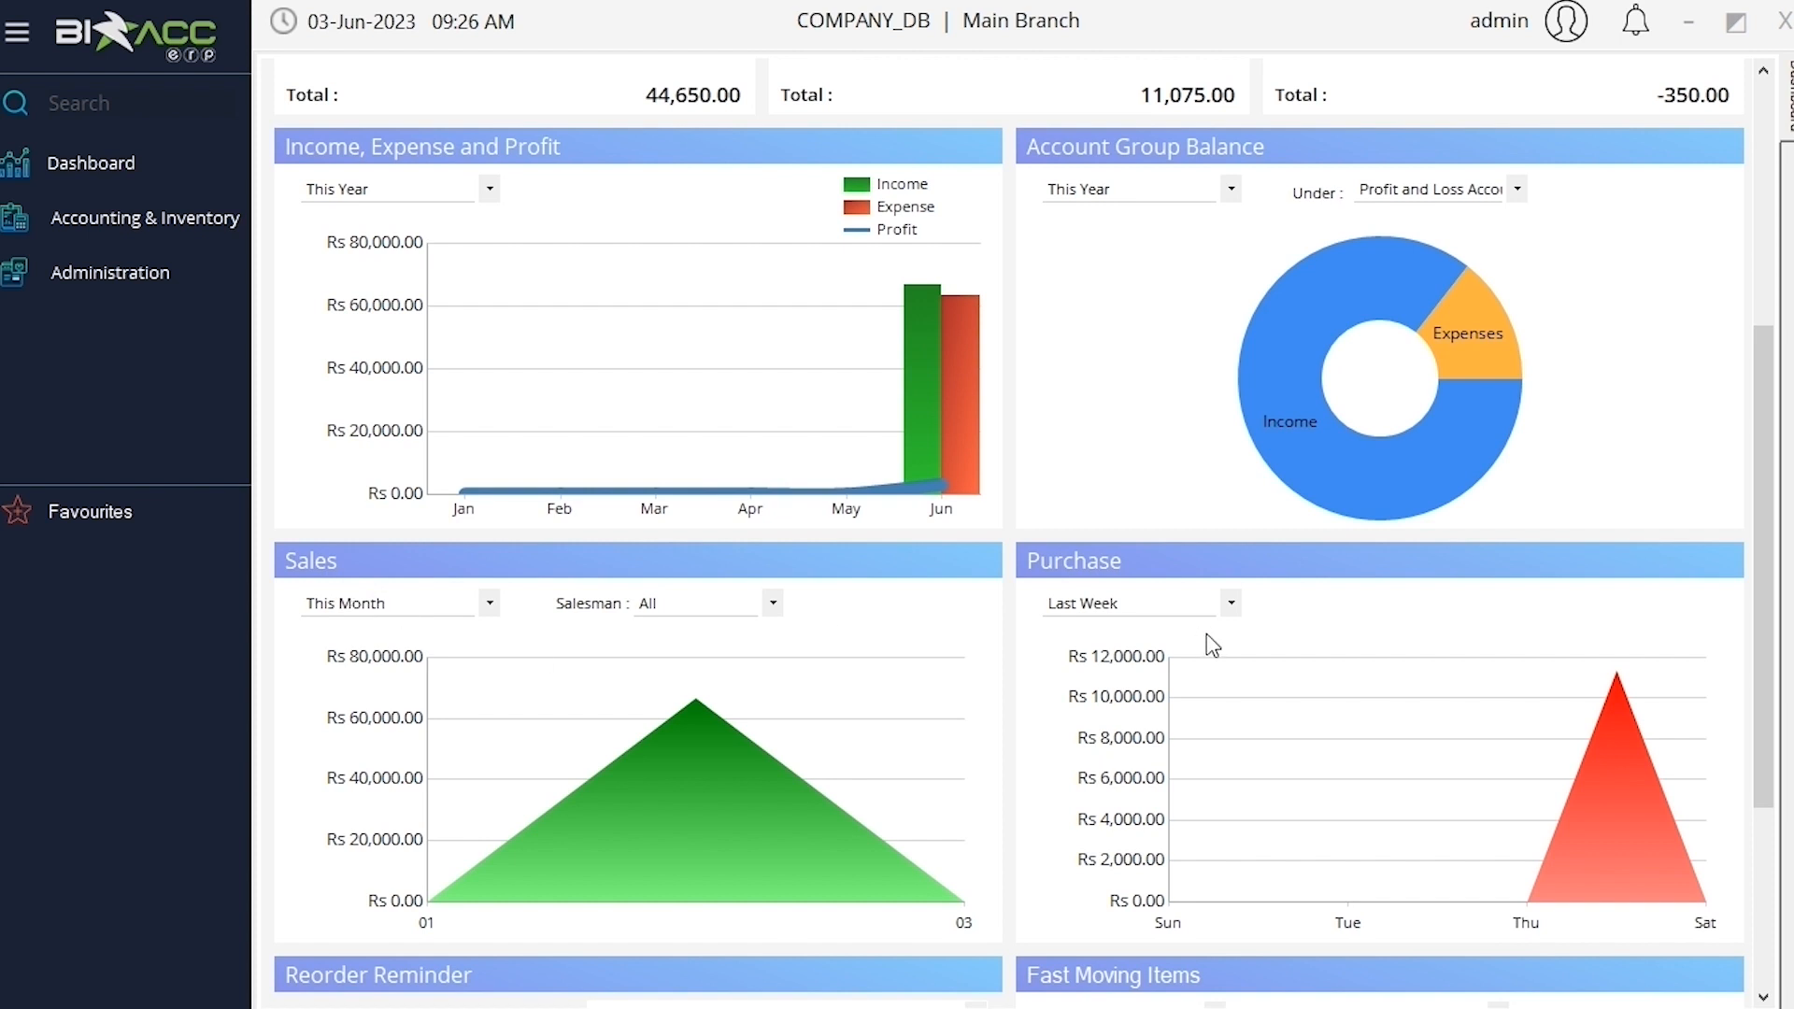
scroll(1207, 636, down, 4)
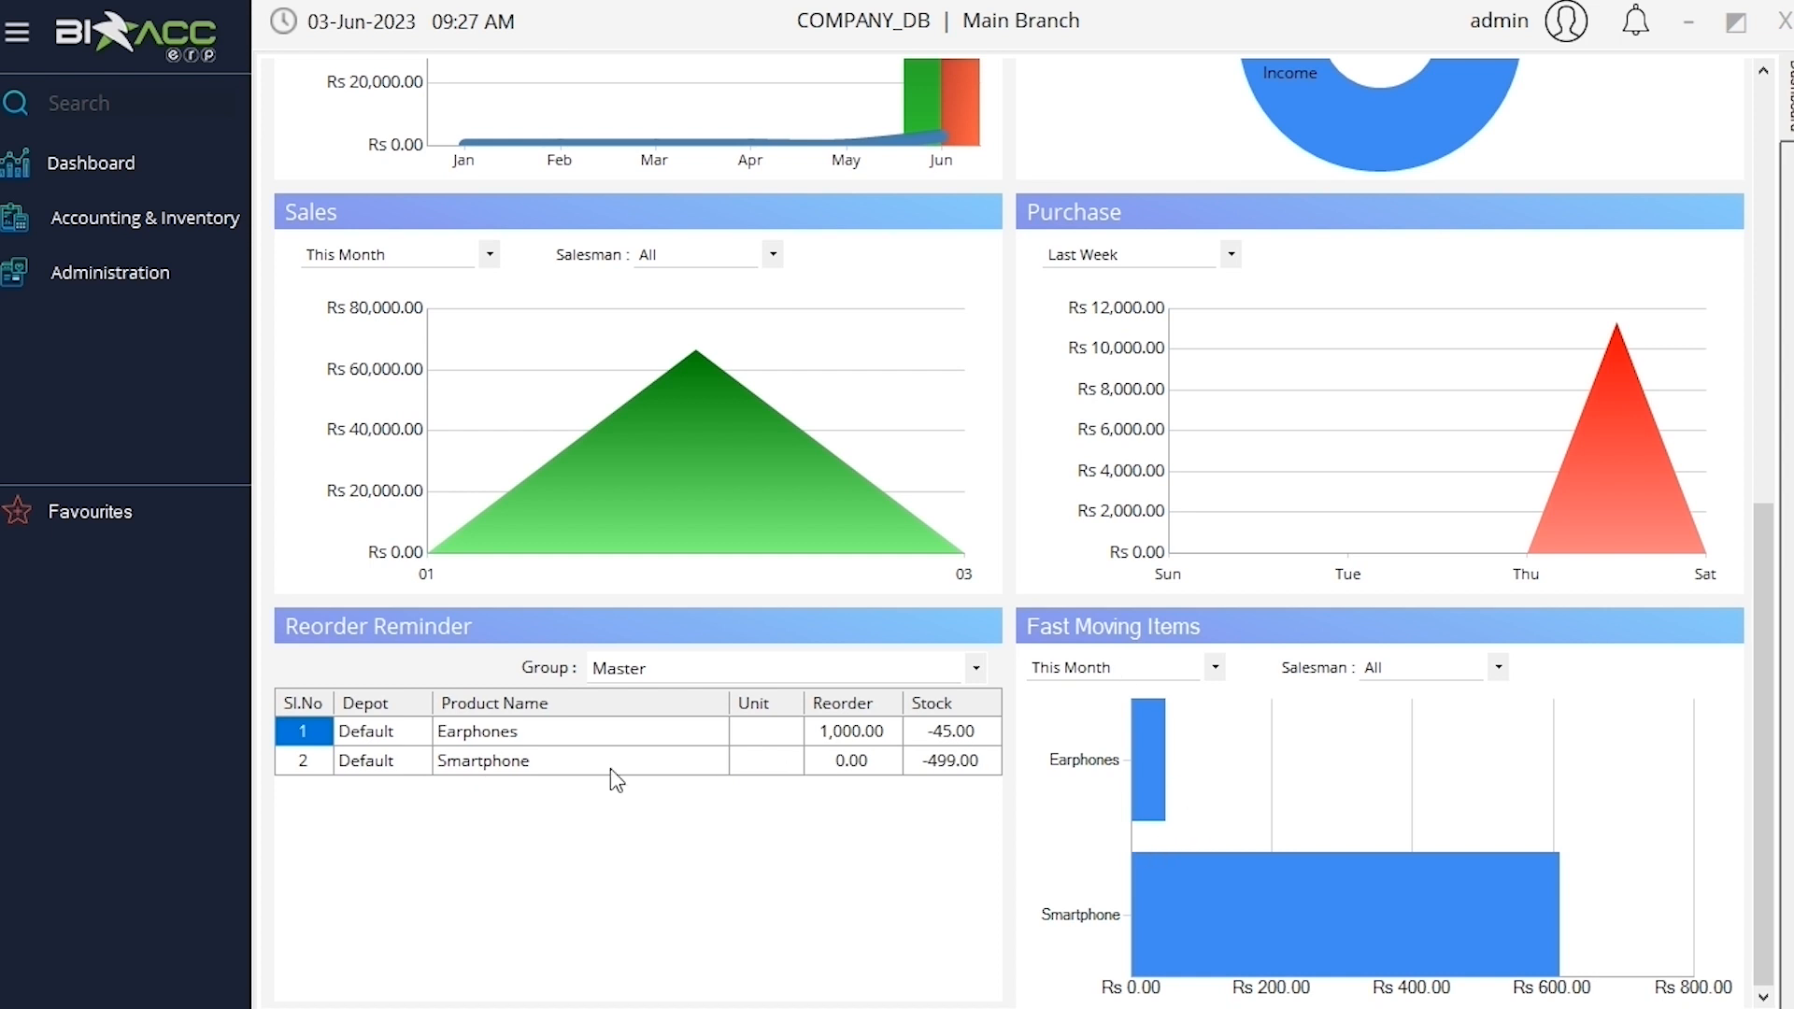
scroll(344, 370, up, 8)
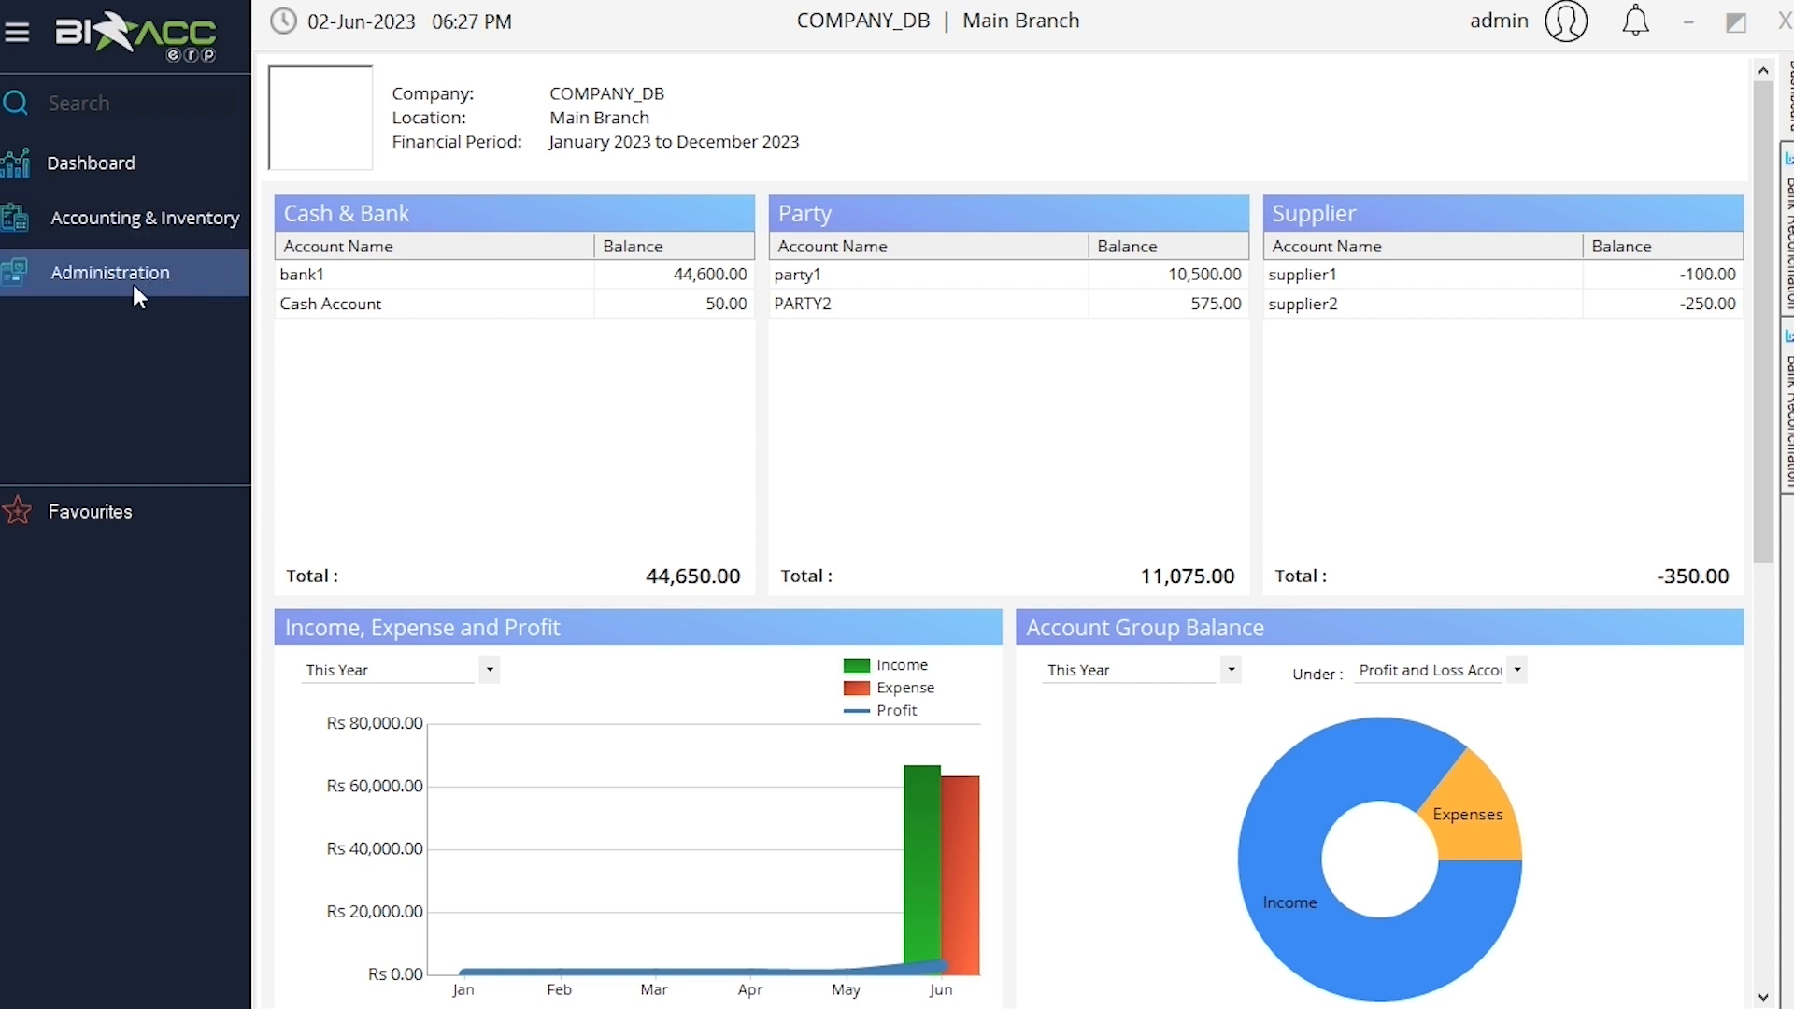
Open a new Party master form (code PRT3, group Debtors) via Accounting & Inventory Masters
click(241, 228)
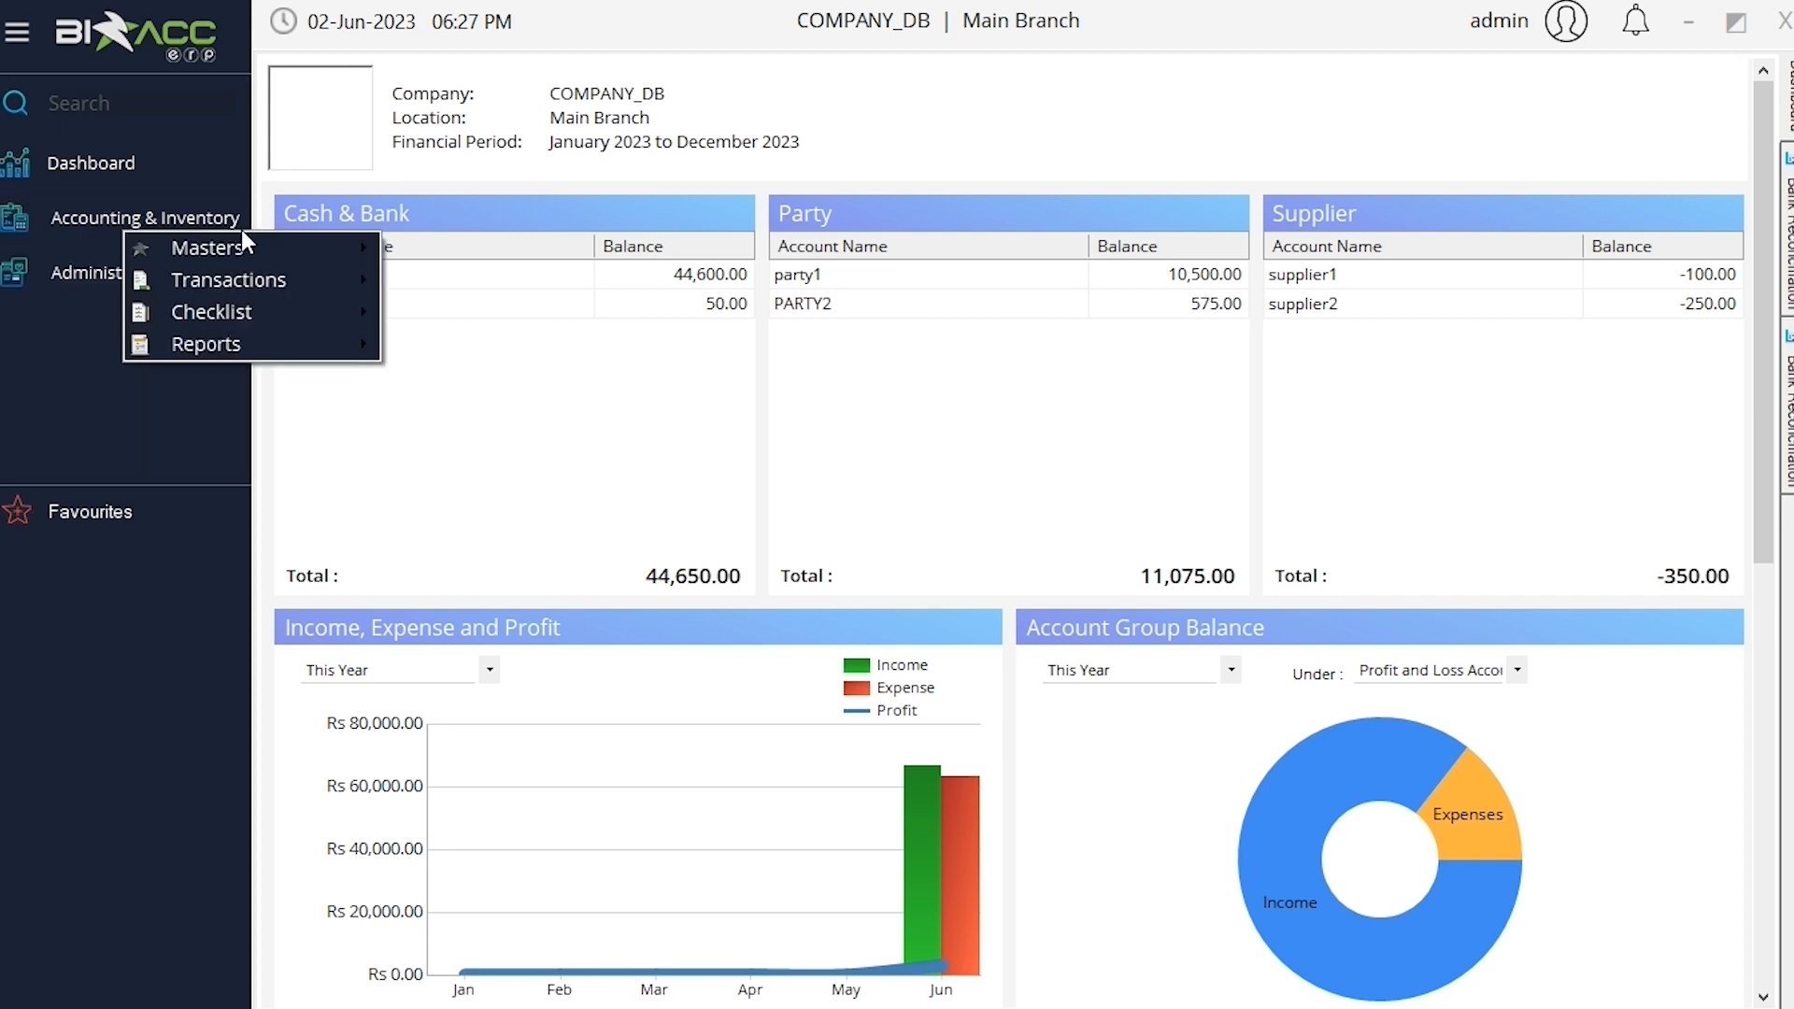
mouse_move(283, 245)
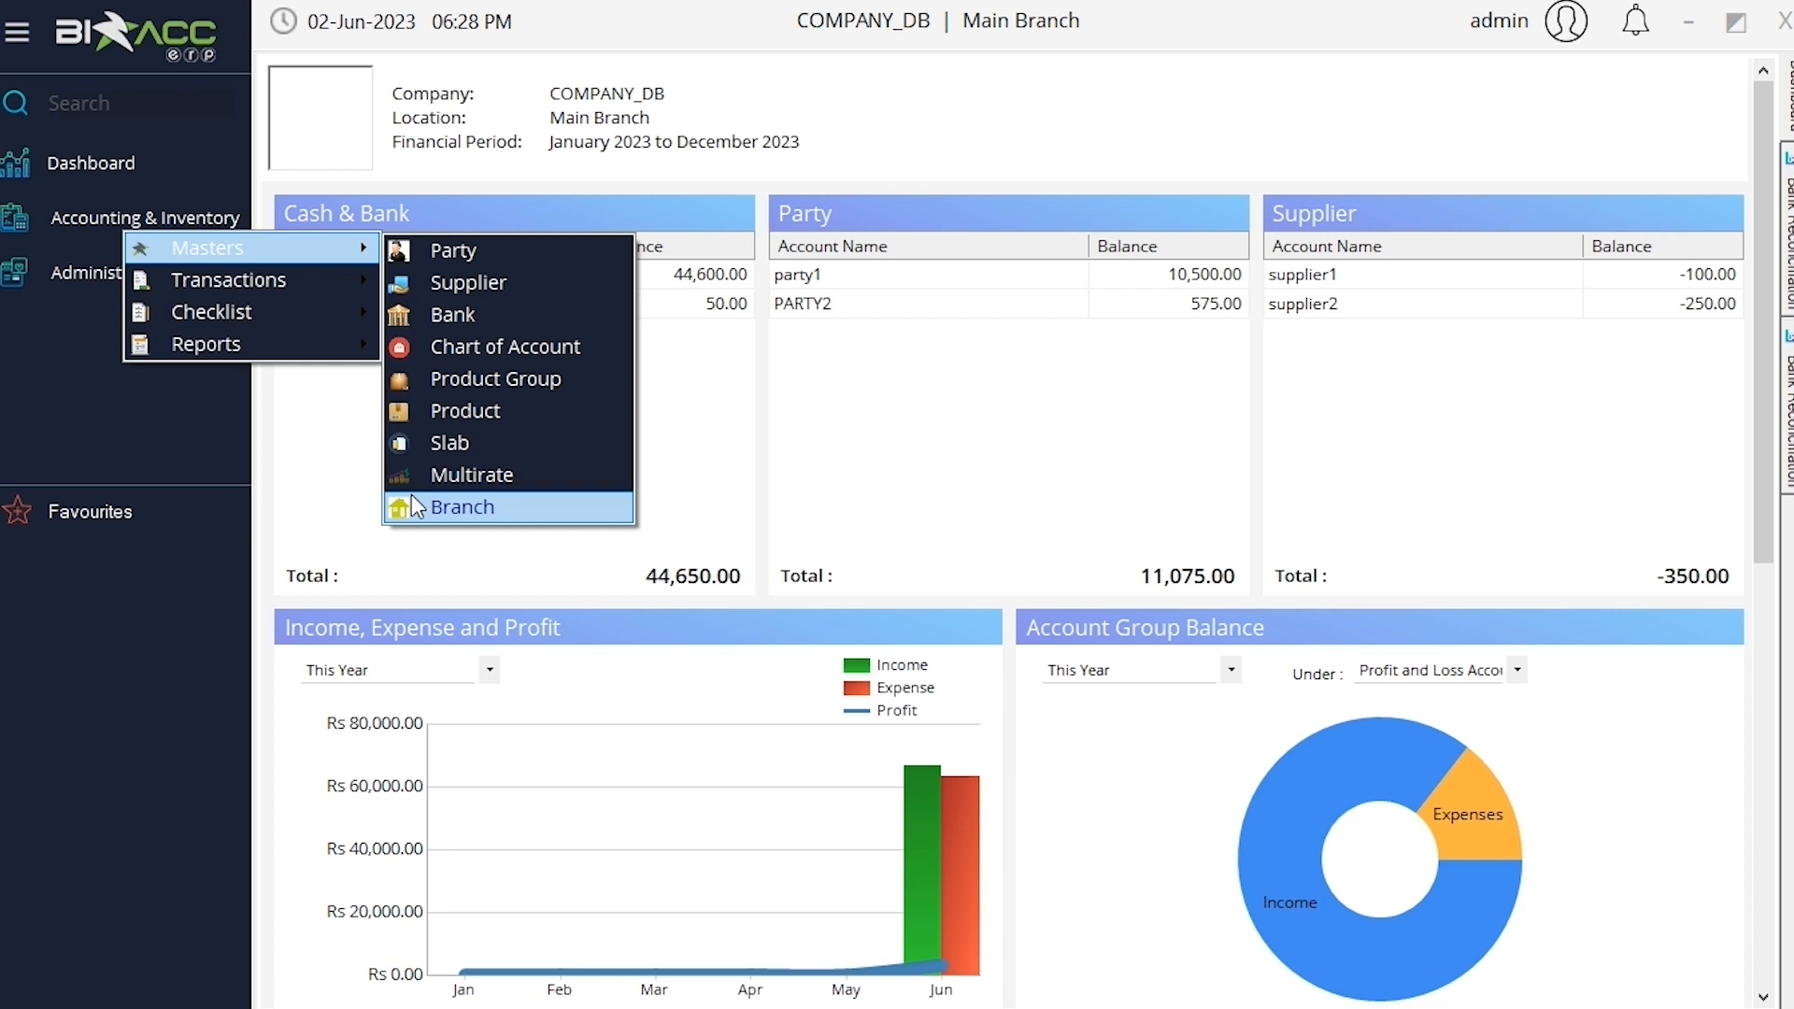
click(412, 501)
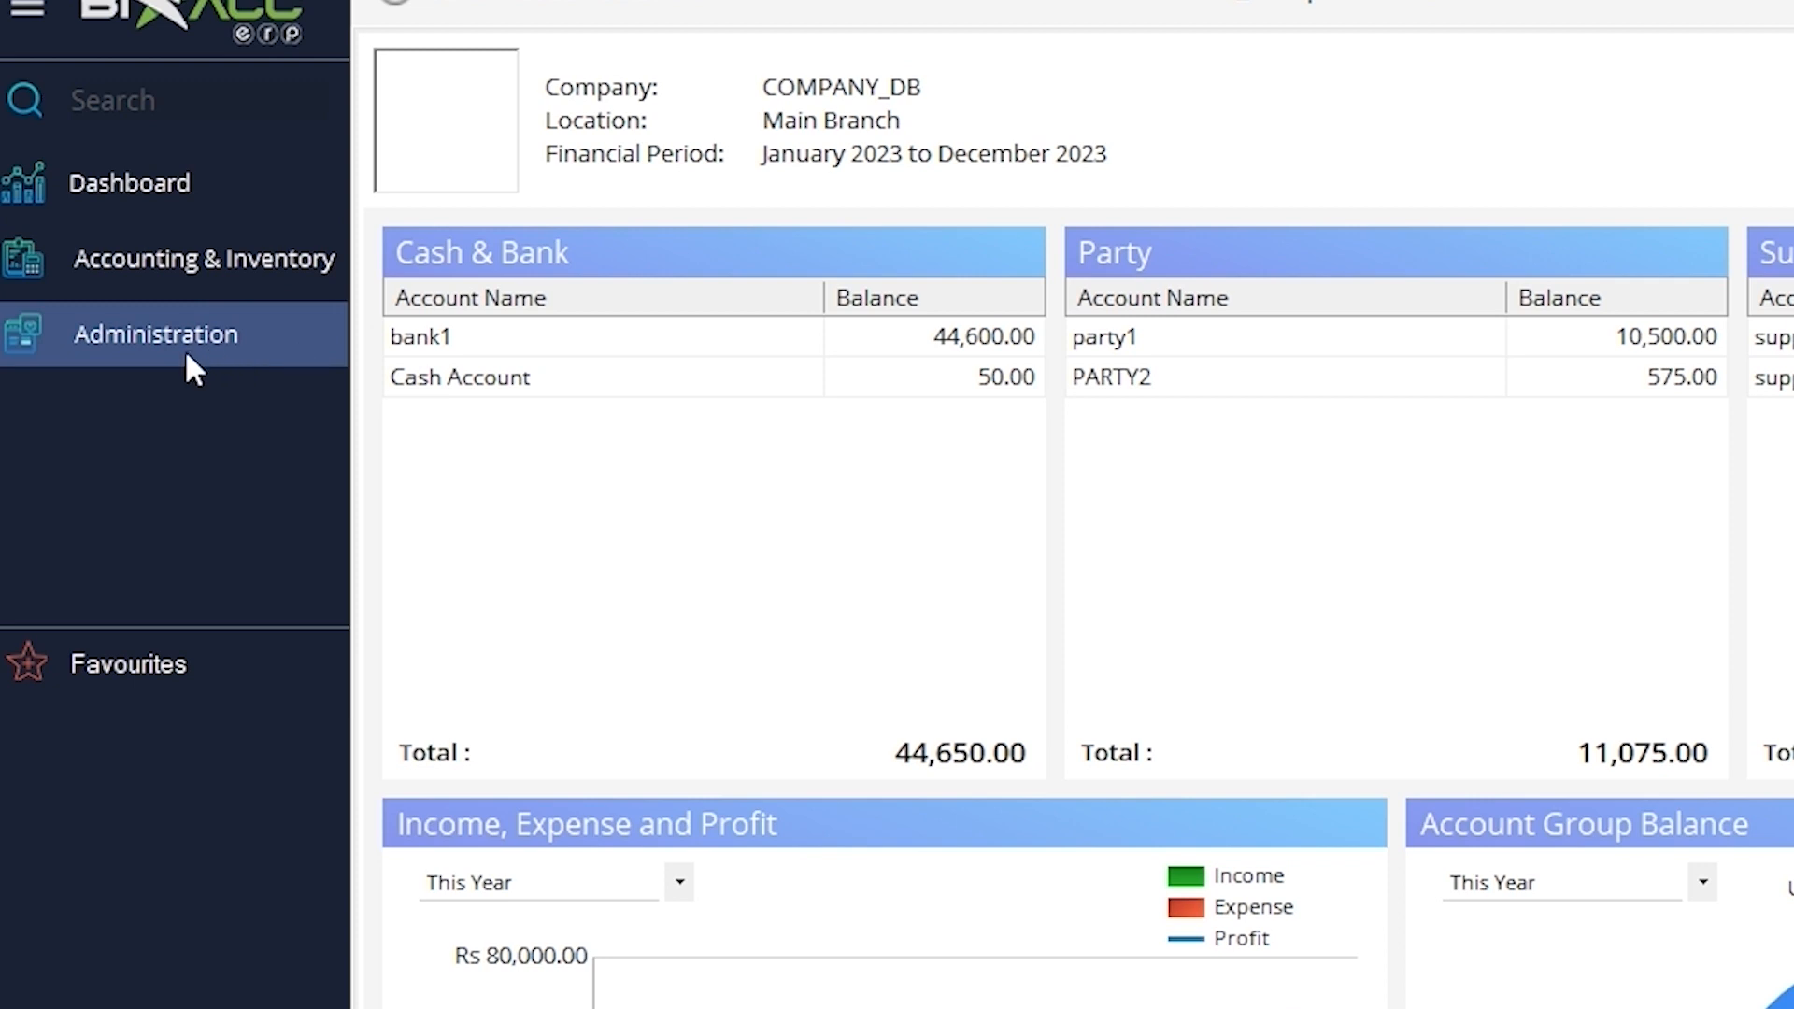
click(341, 287)
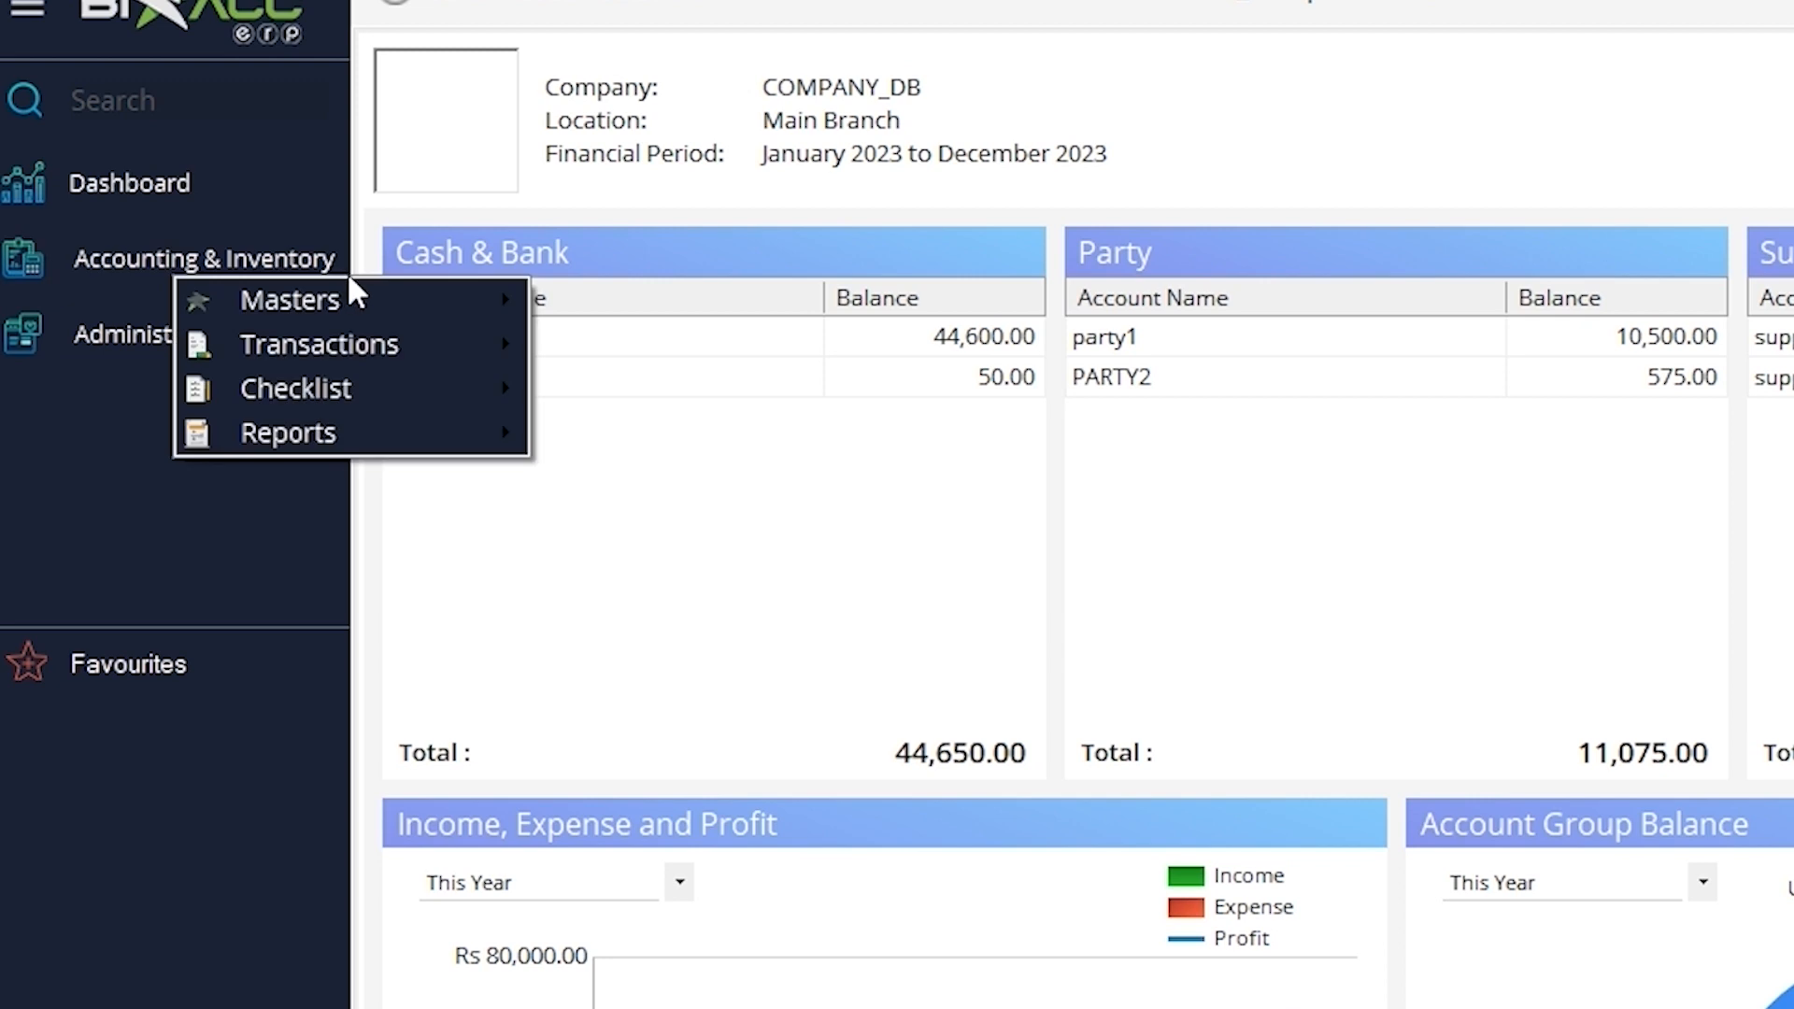
mouse_move(402, 313)
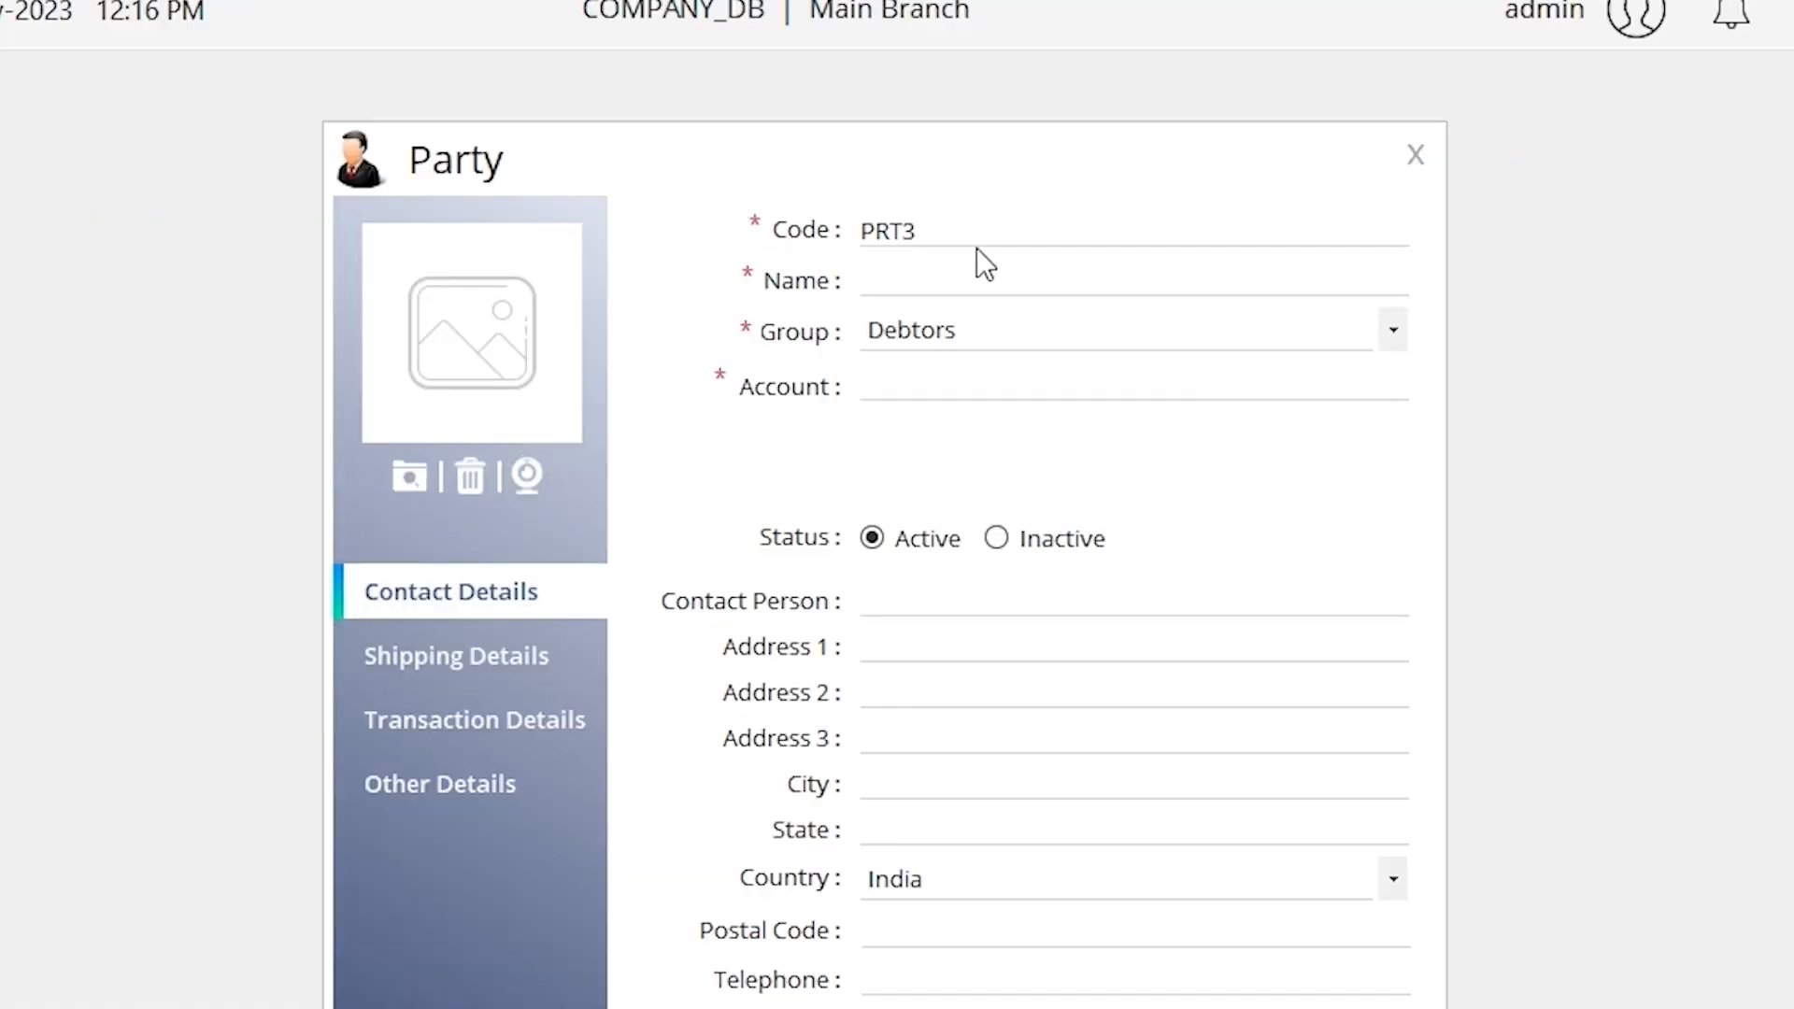
Name the new party PARTY3 and bring up its Shipping Details section
click(903, 276)
text(PARTY3)
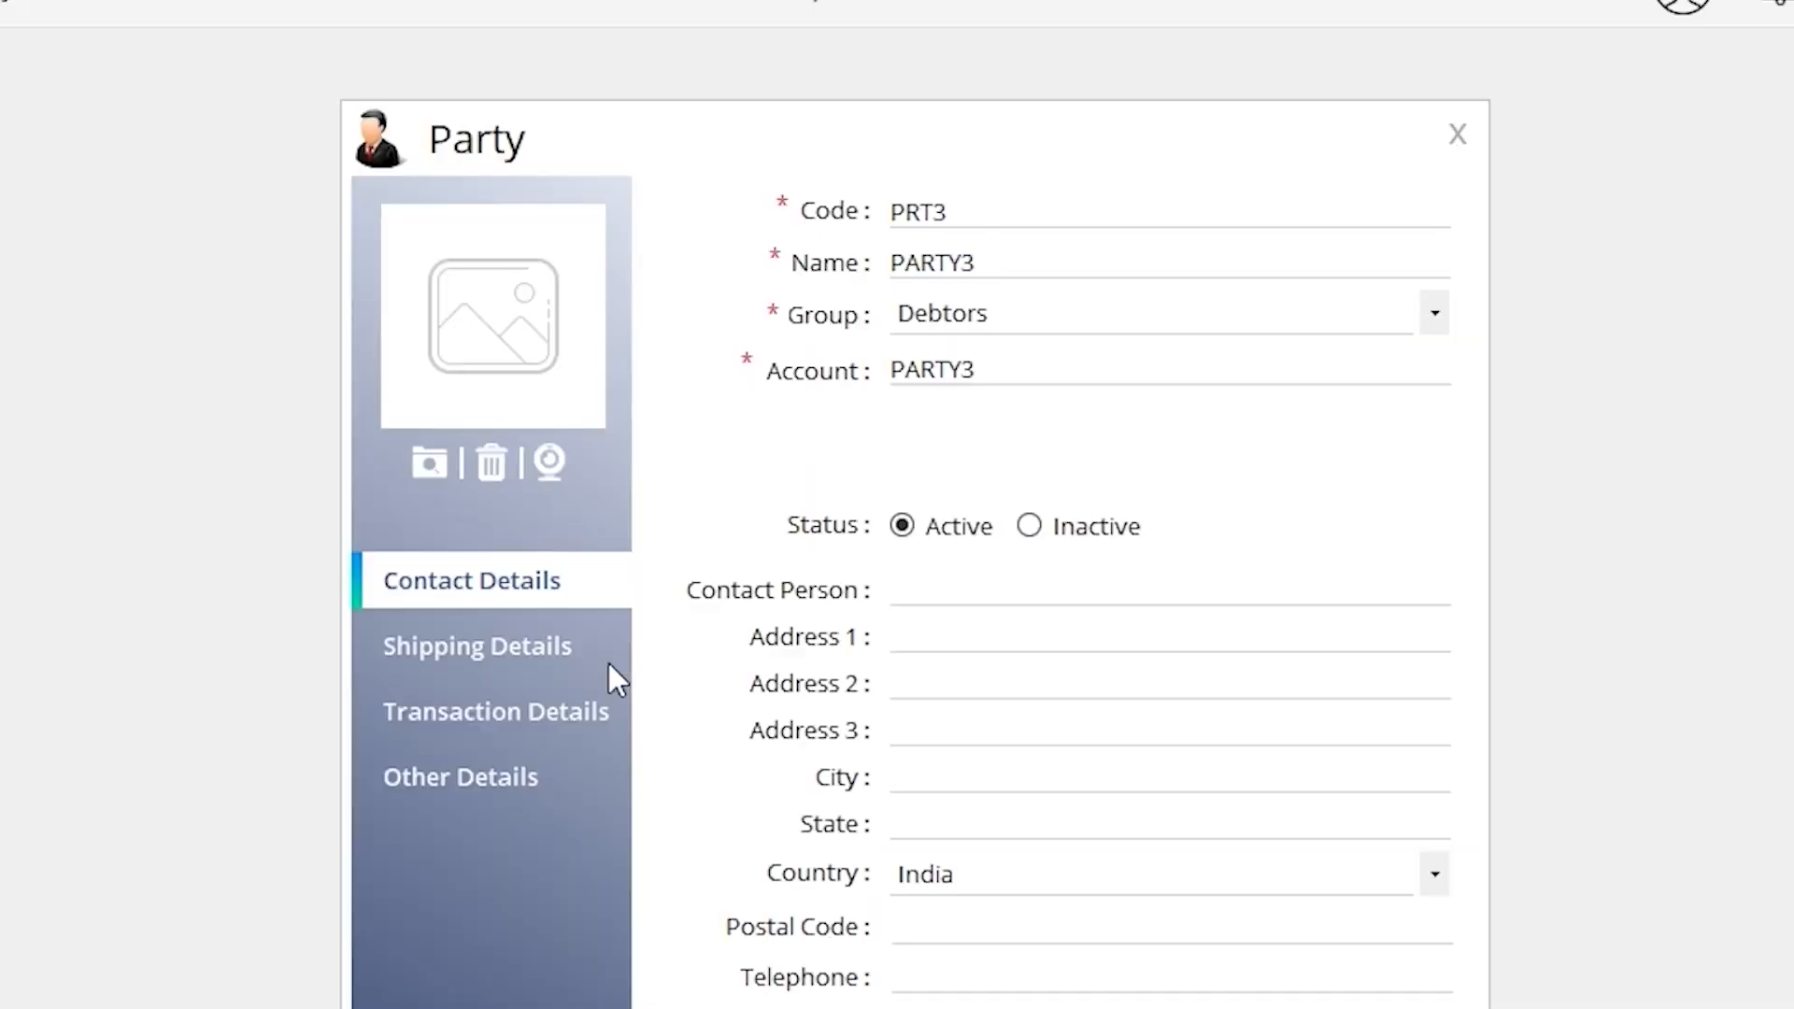
click(799, 505)
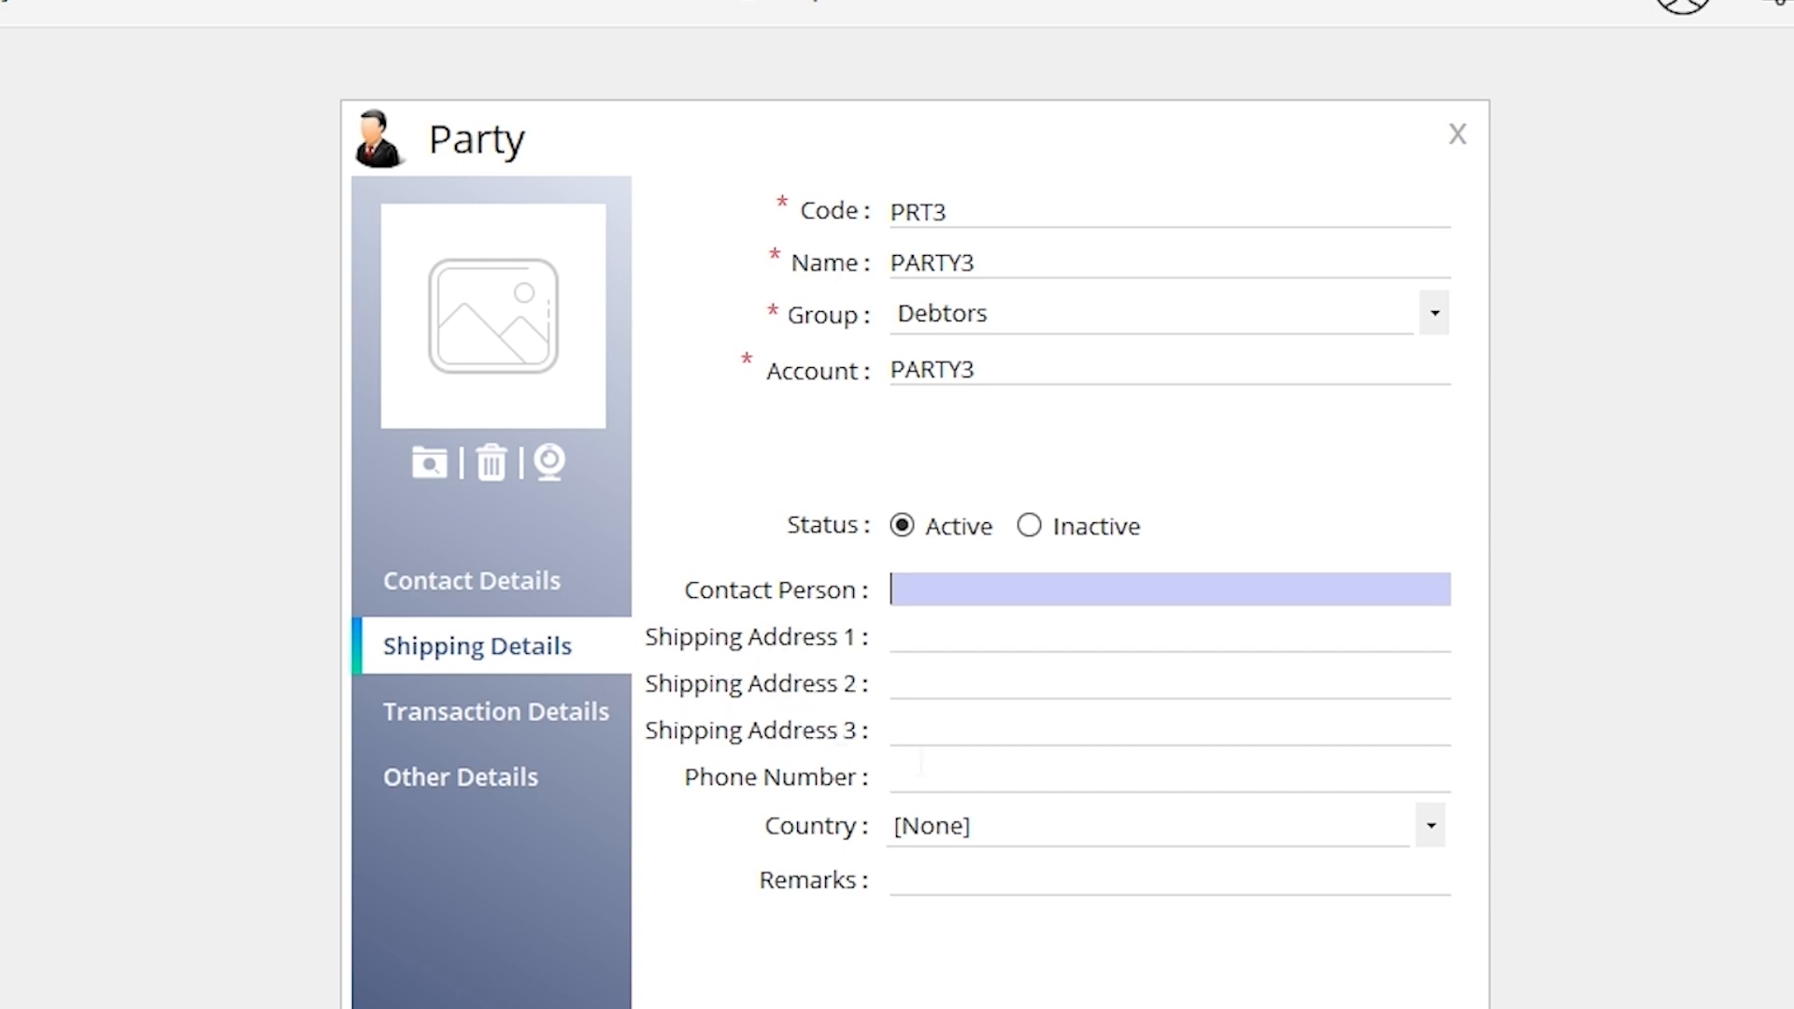
Set PARTY3's Multirate to Multi Rate 2 and save the party record
click(597, 732)
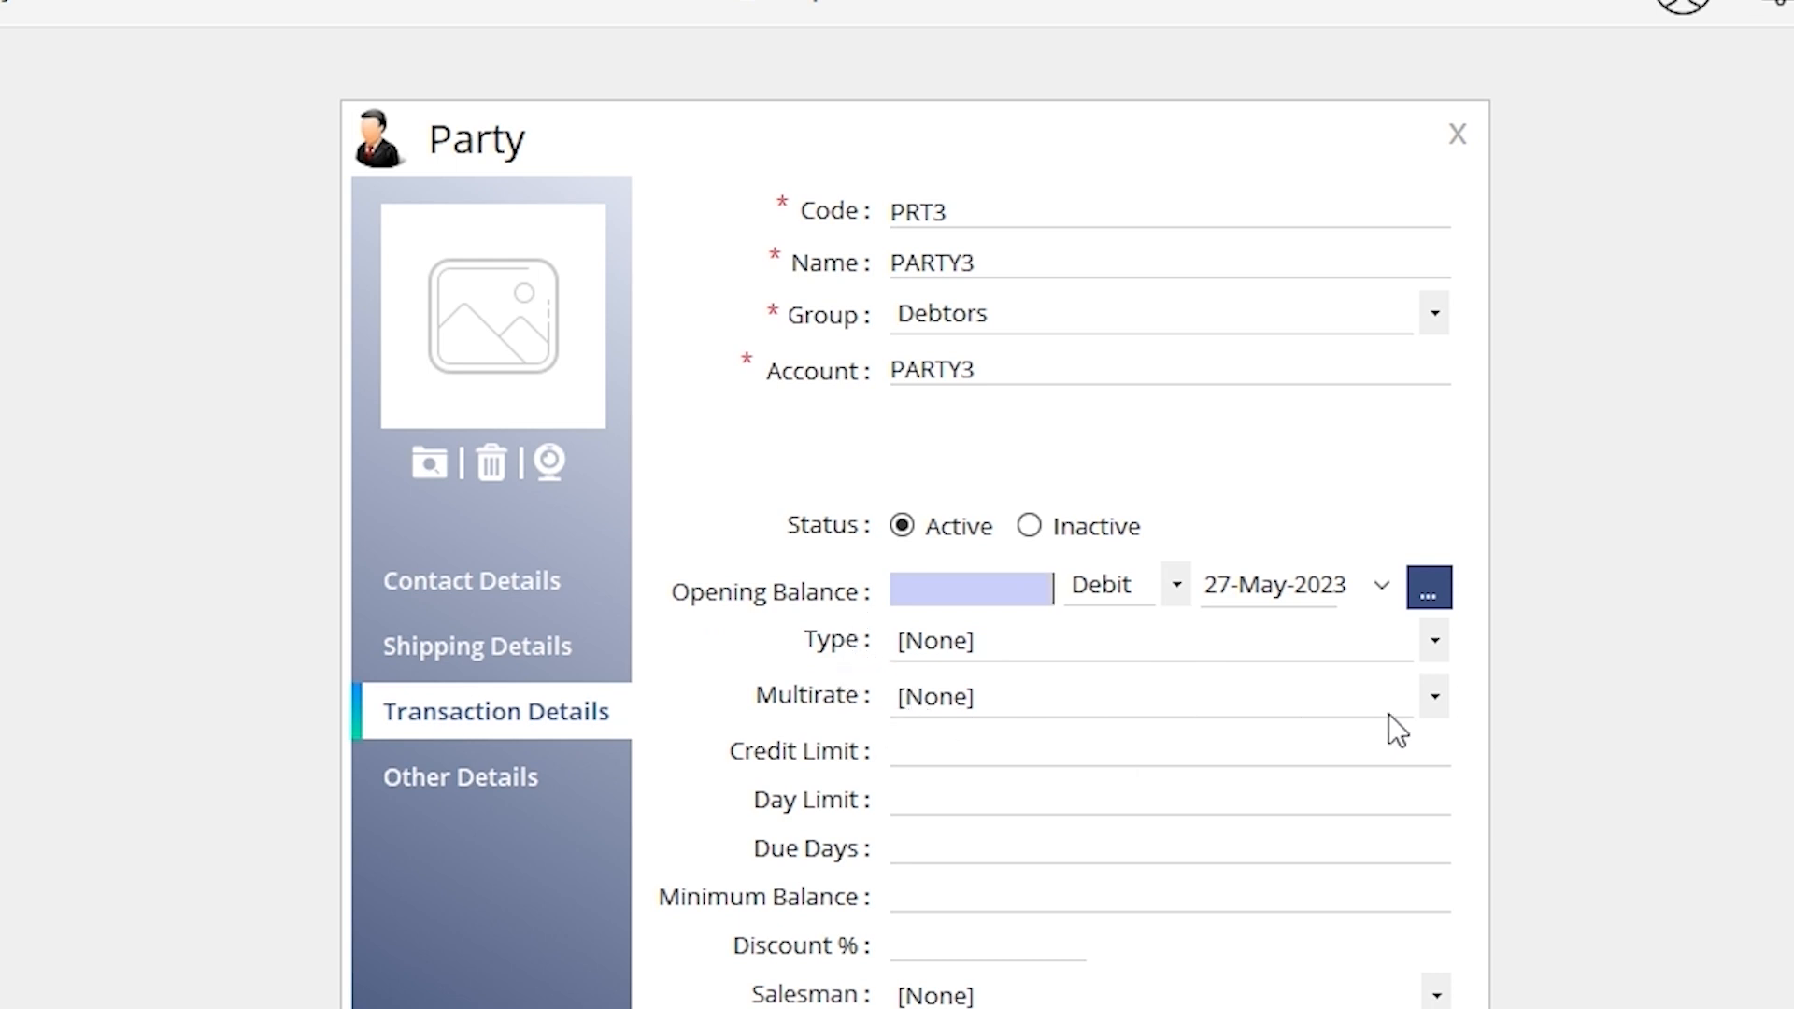
click(1434, 696)
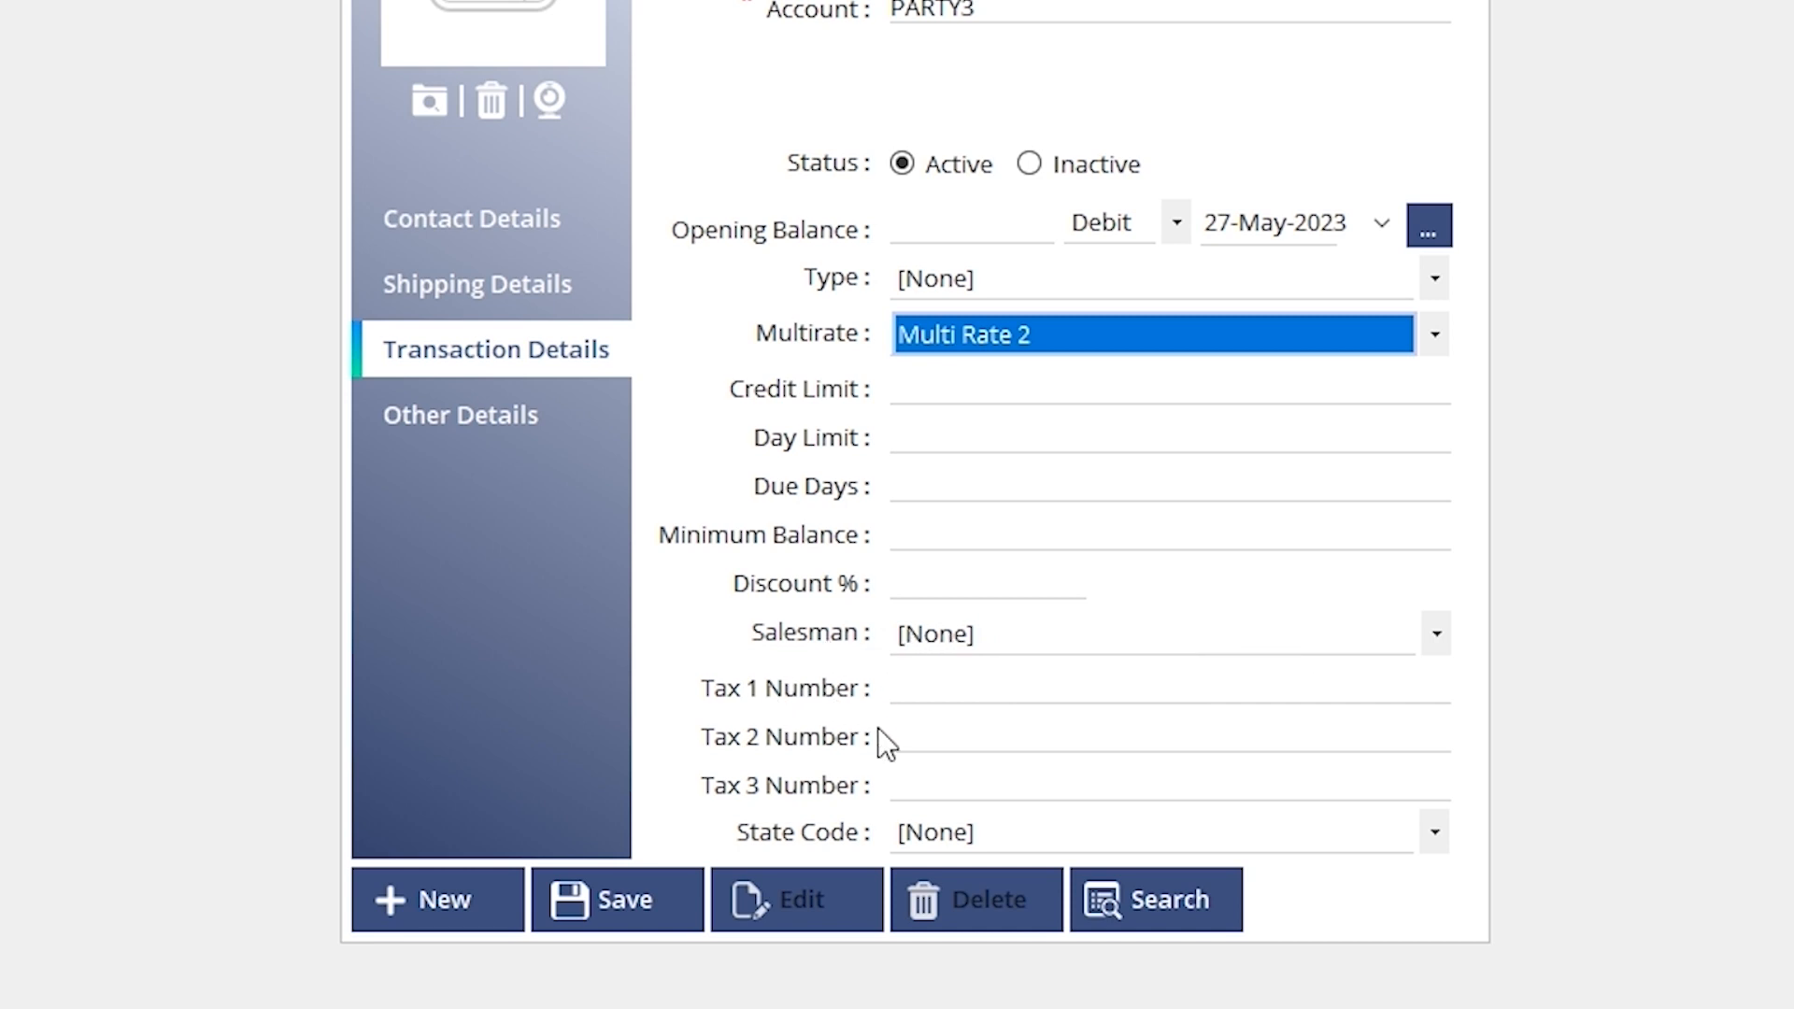
click(692, 912)
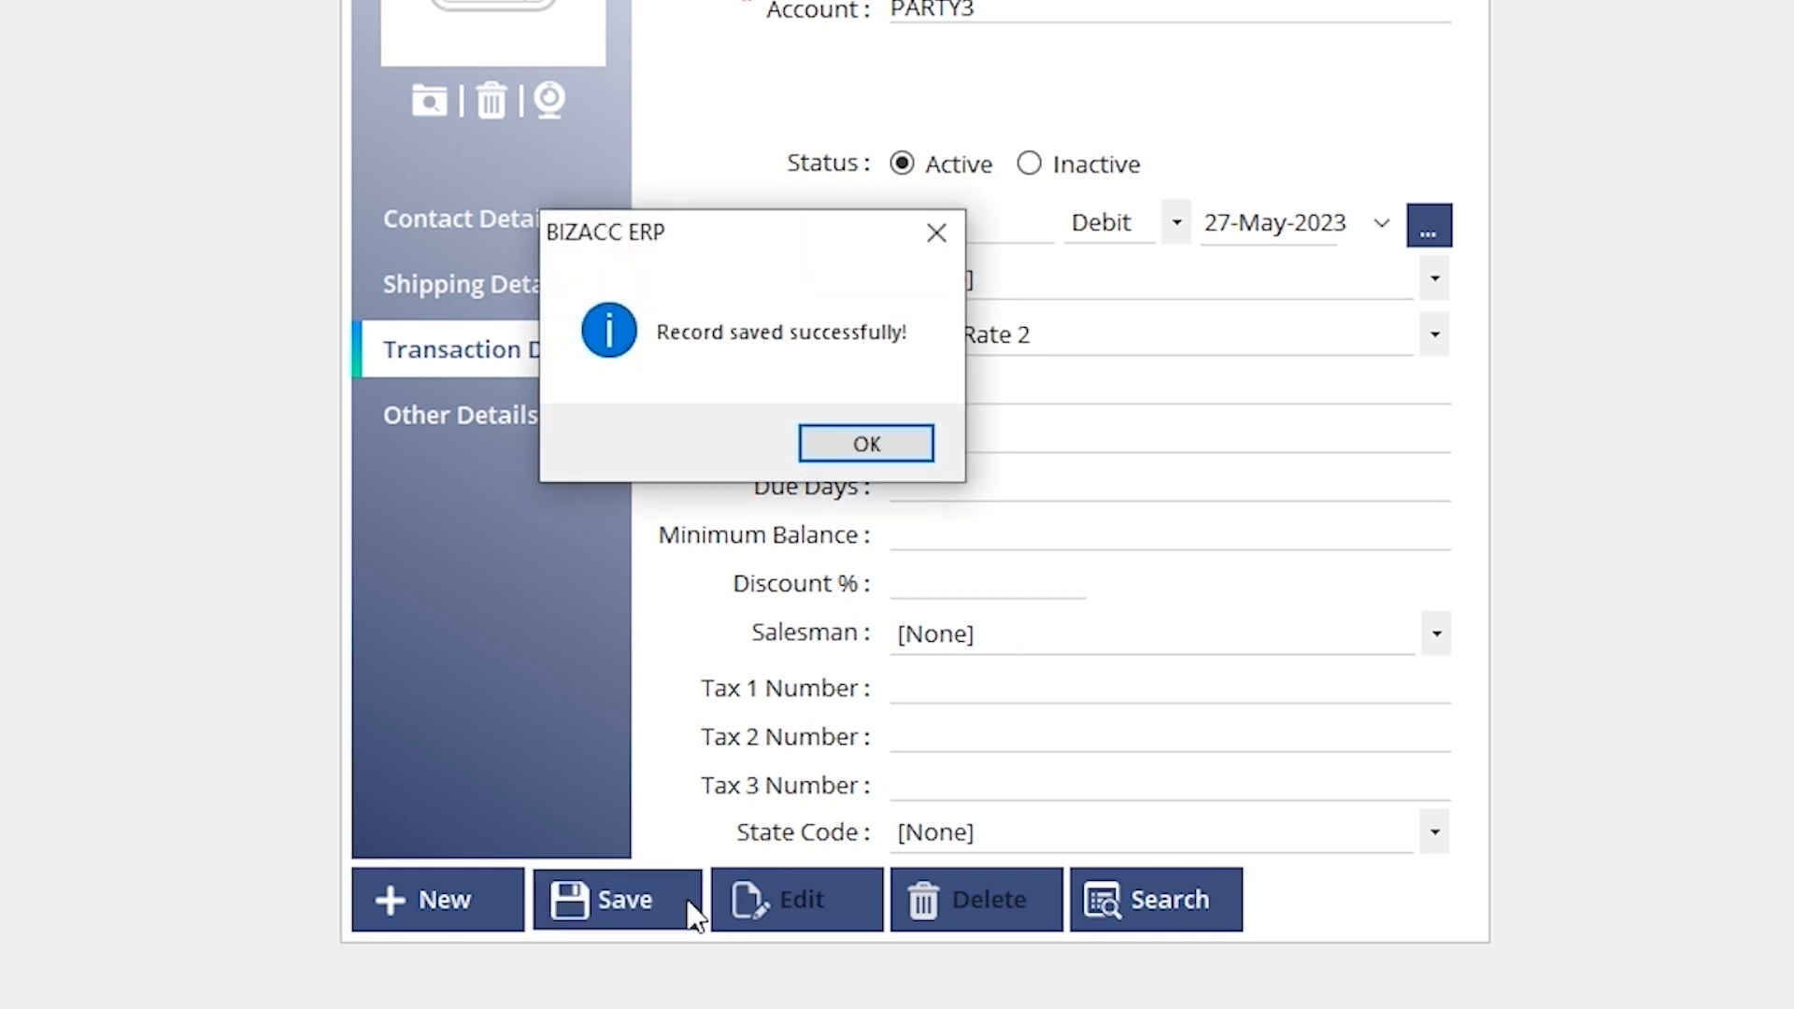
click(865, 450)
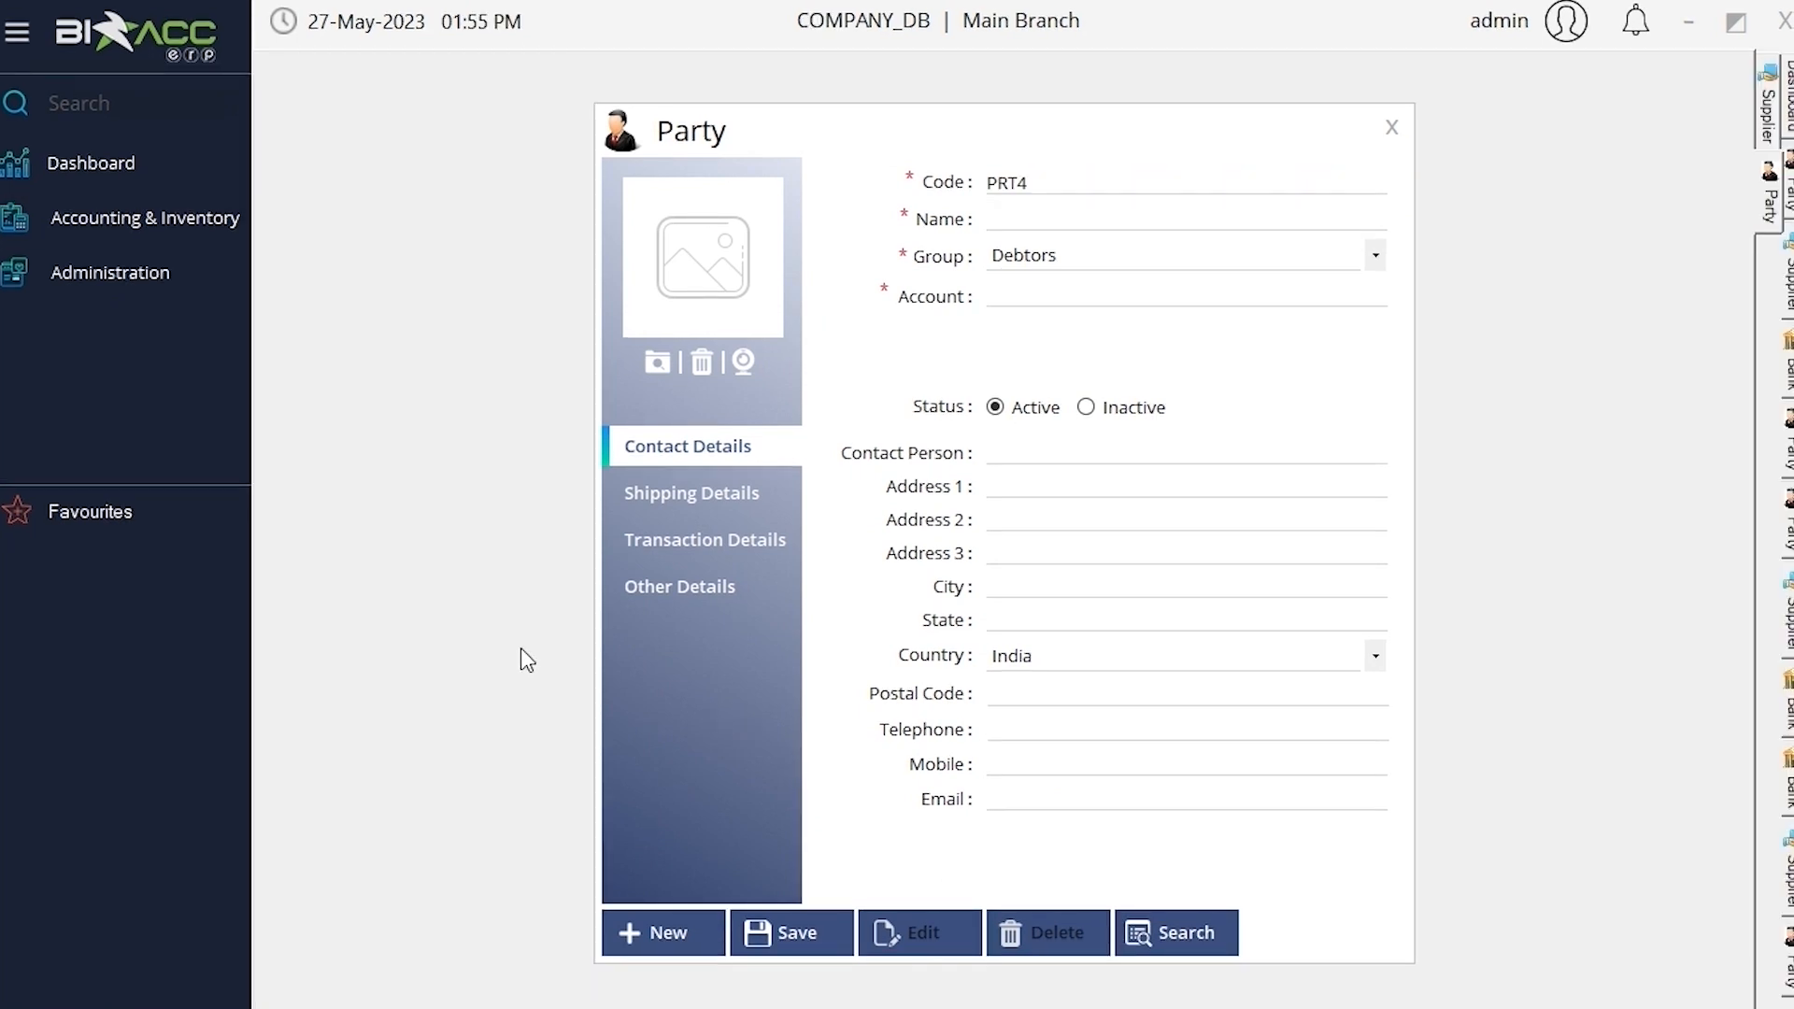
Create and save supplier SUP1 named supplier1 under Creditors
click(227, 233)
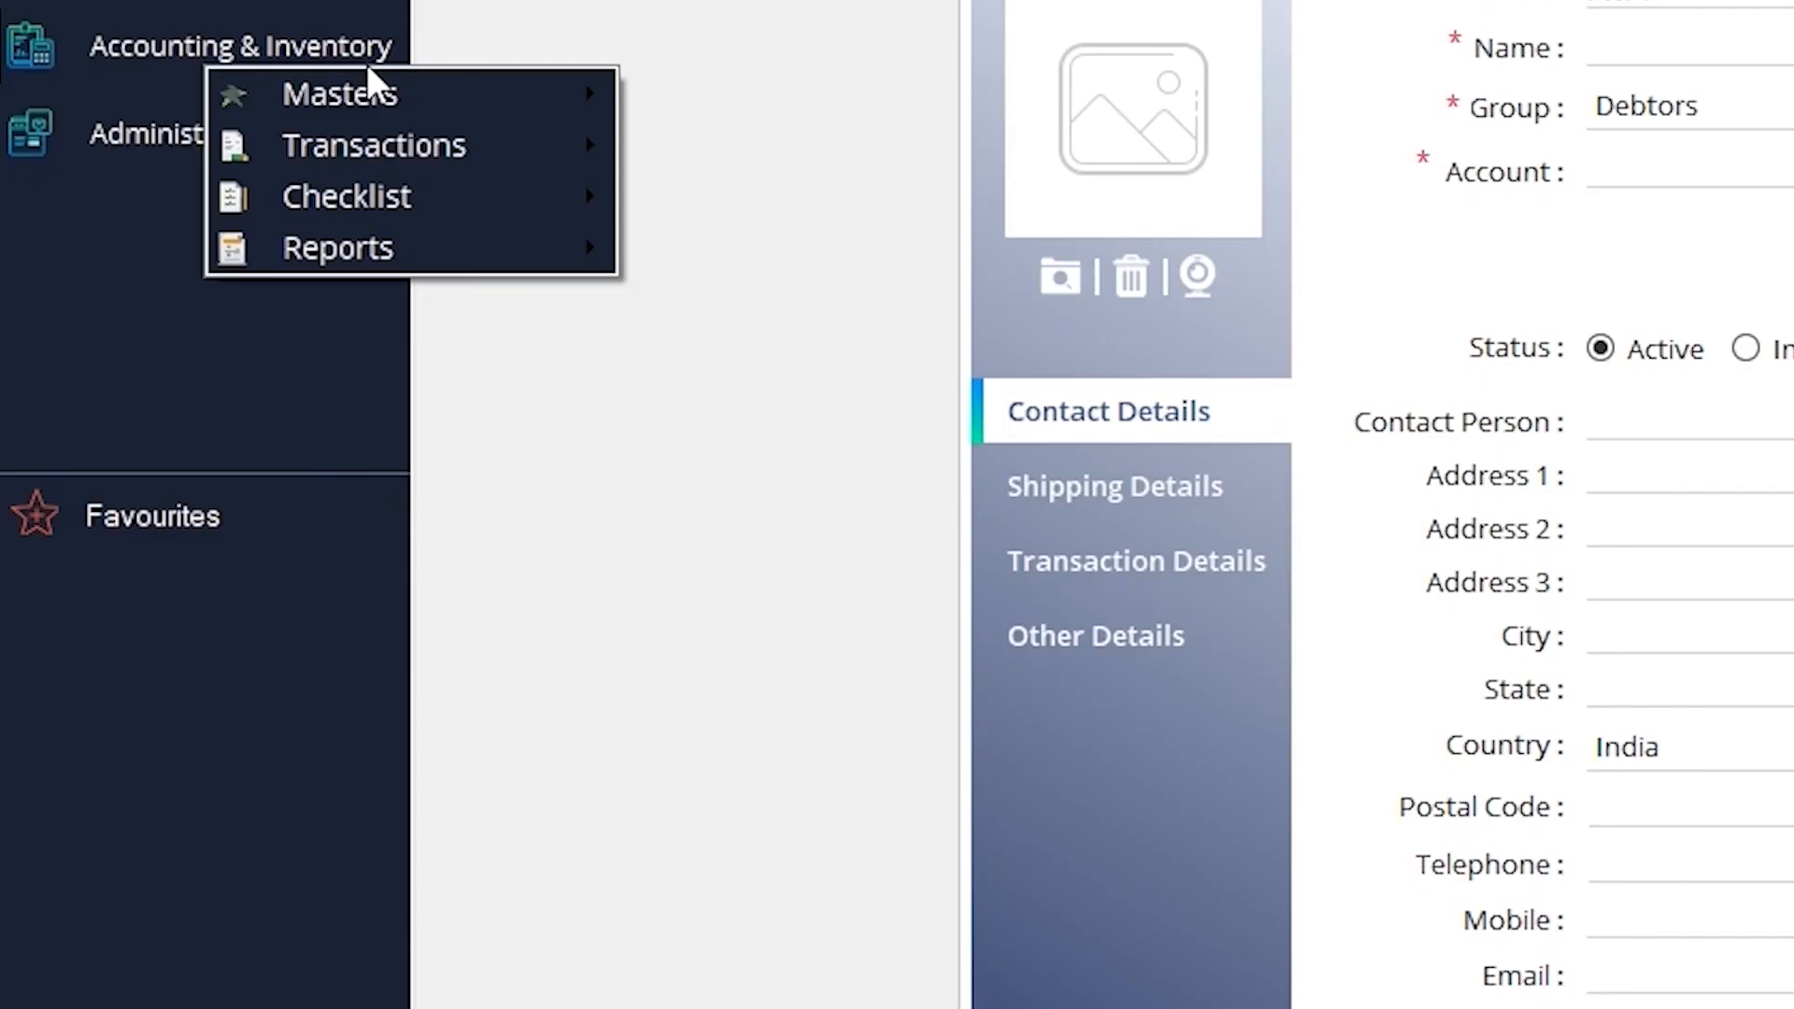
mouse_move(282, 248)
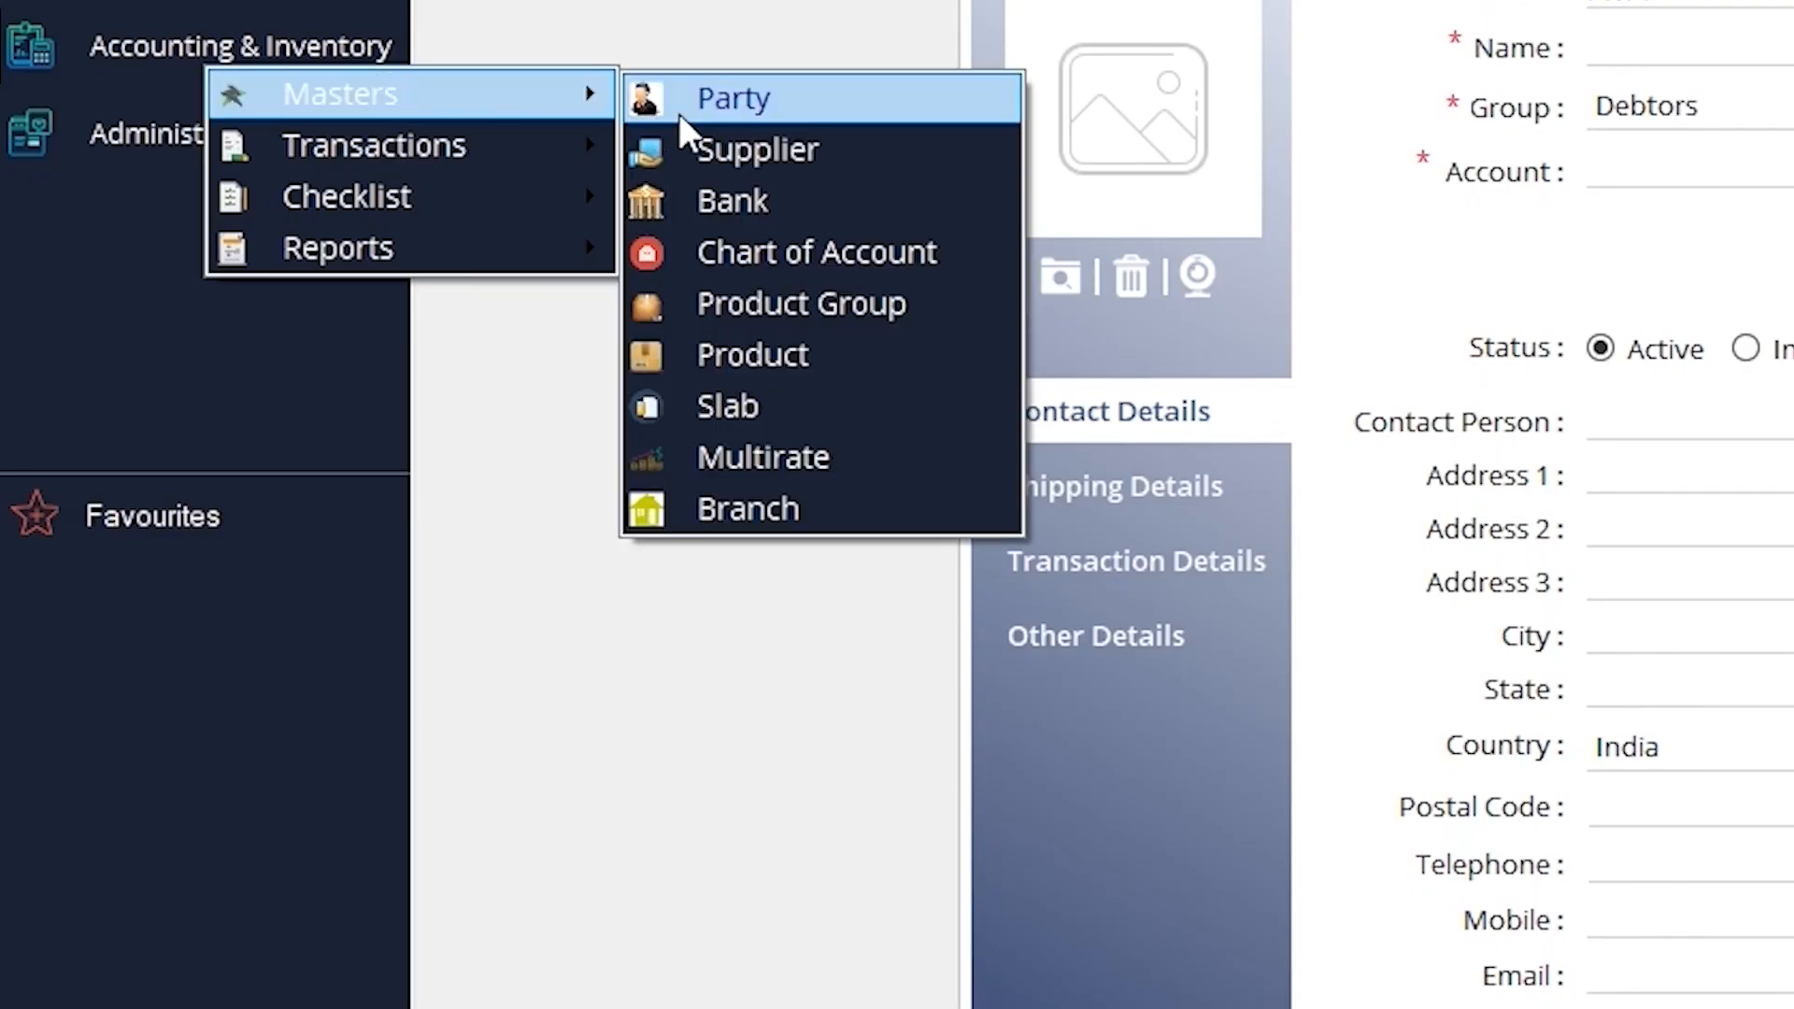
click(705, 162)
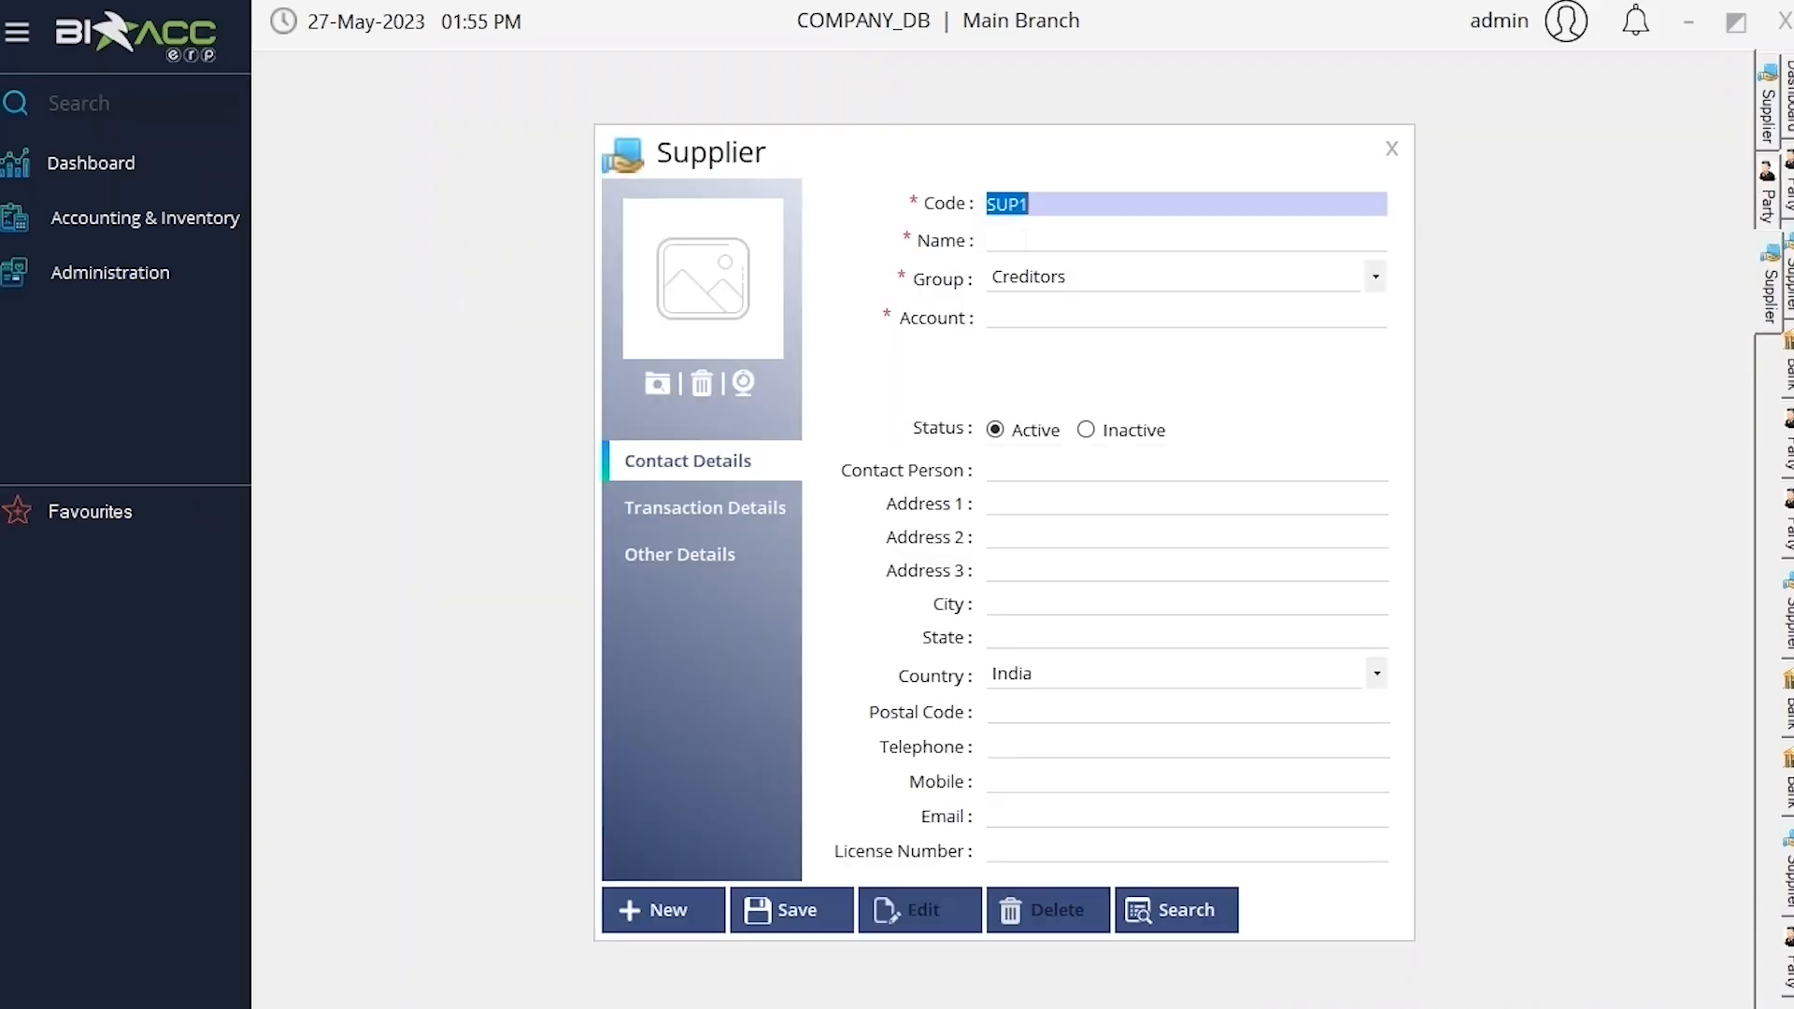
key(Tab)
text(supplier1)
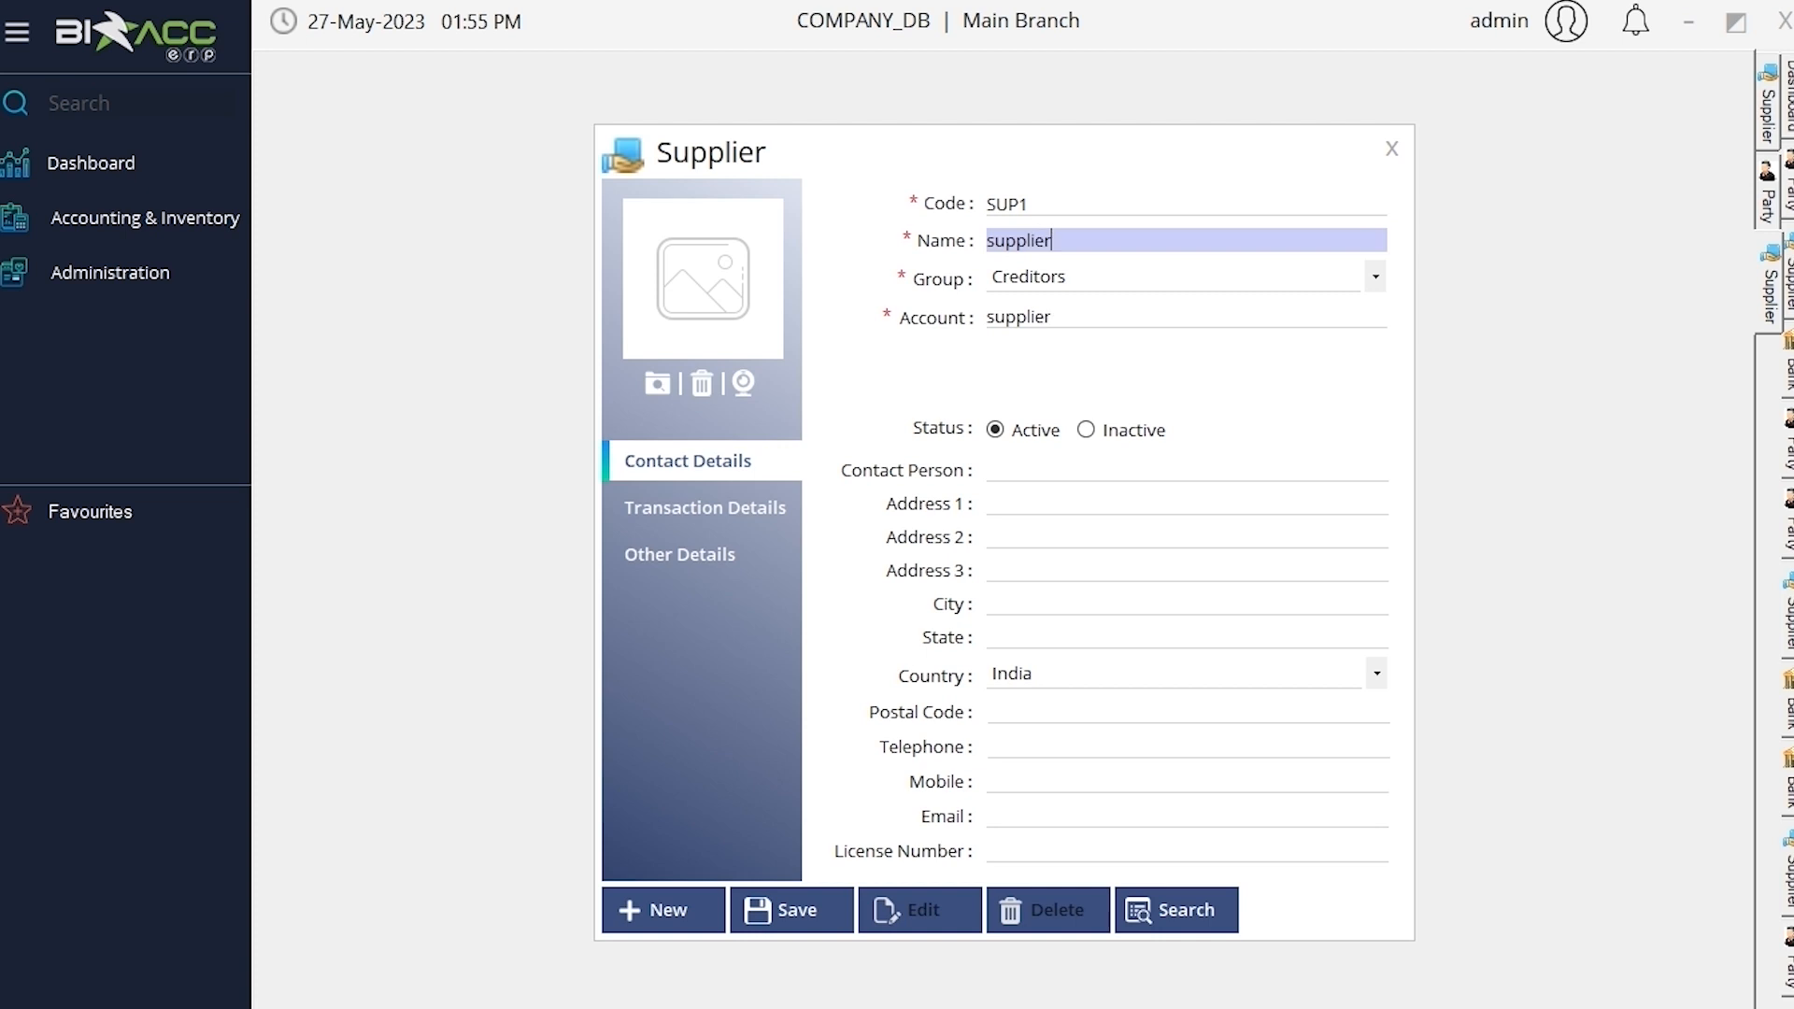
click(725, 512)
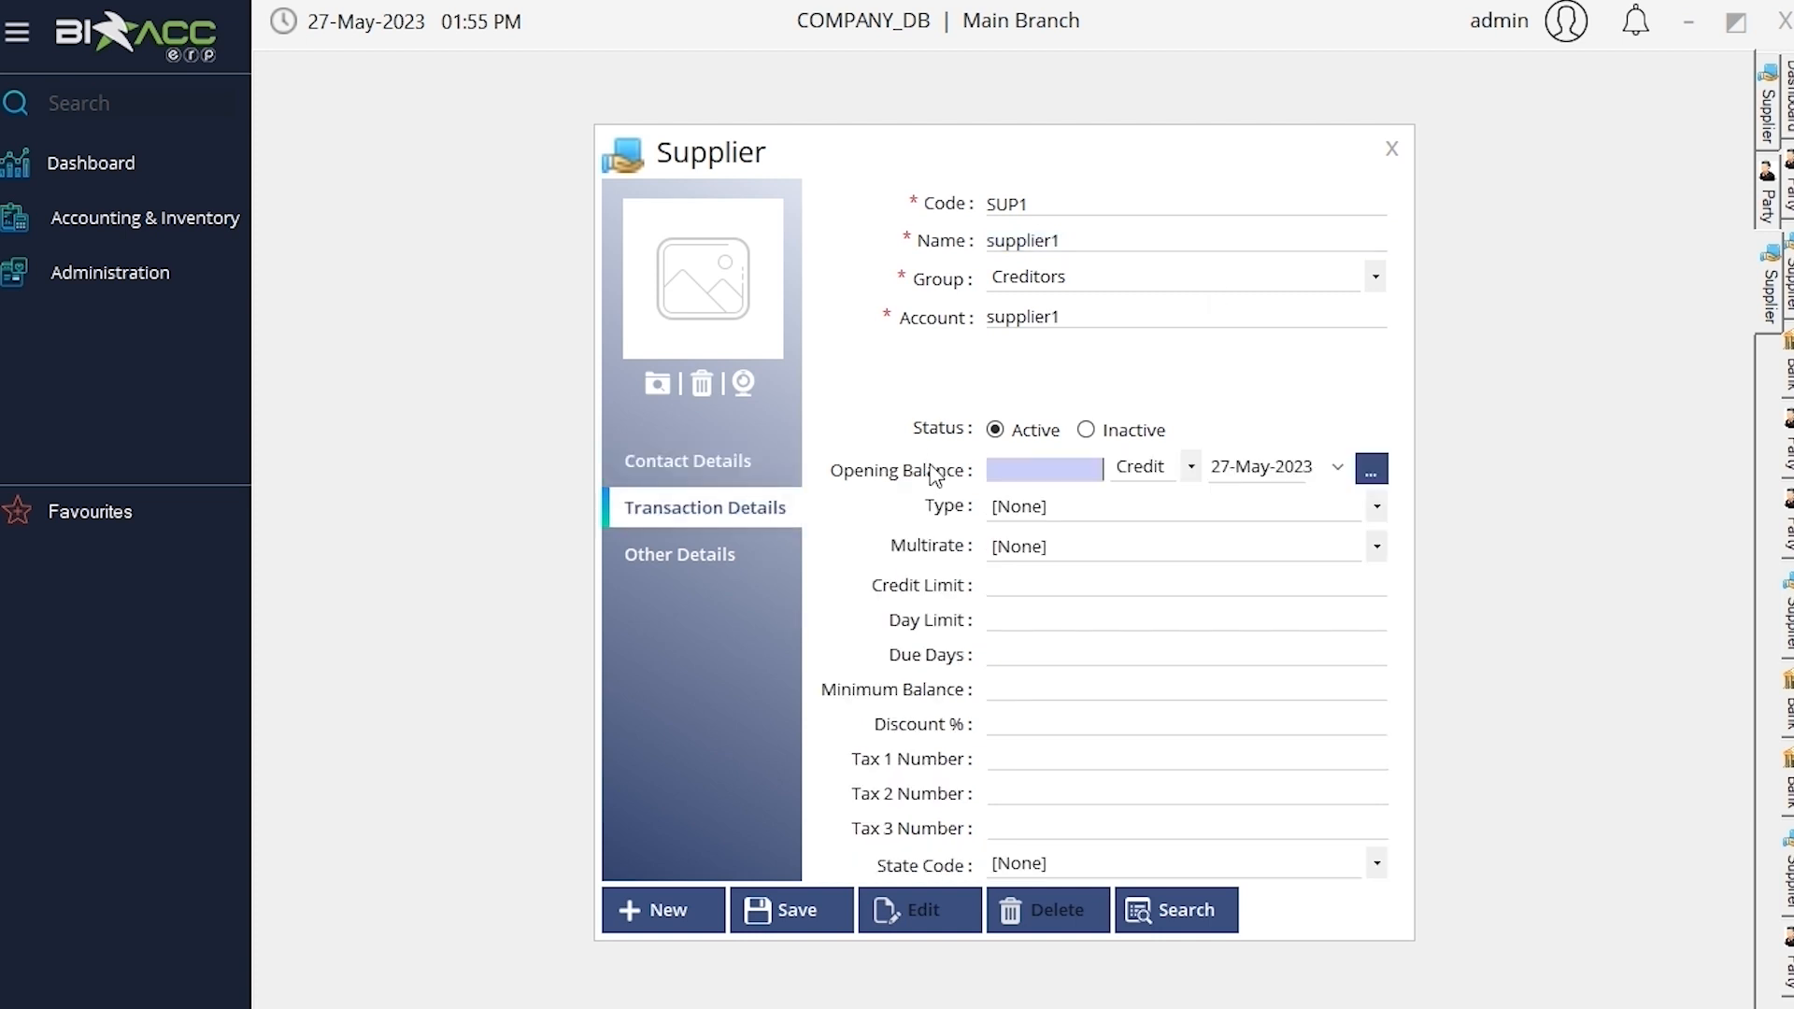
click(818, 911)
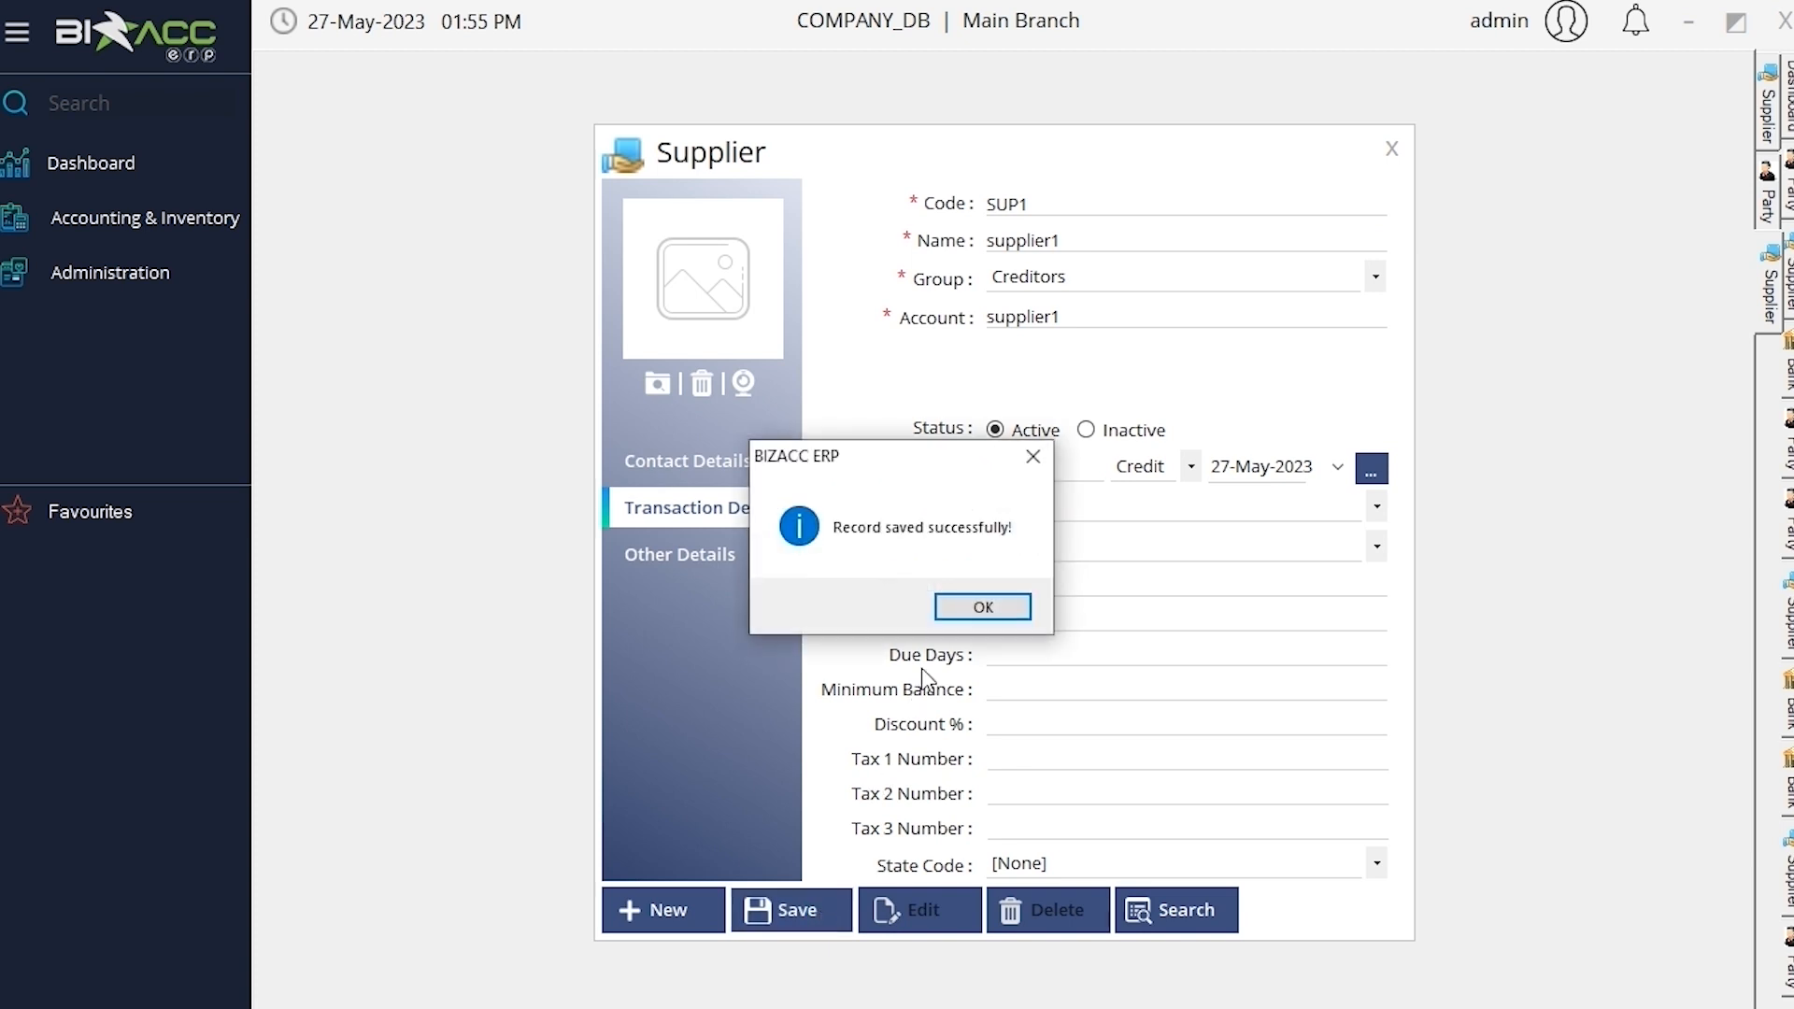
click(981, 607)
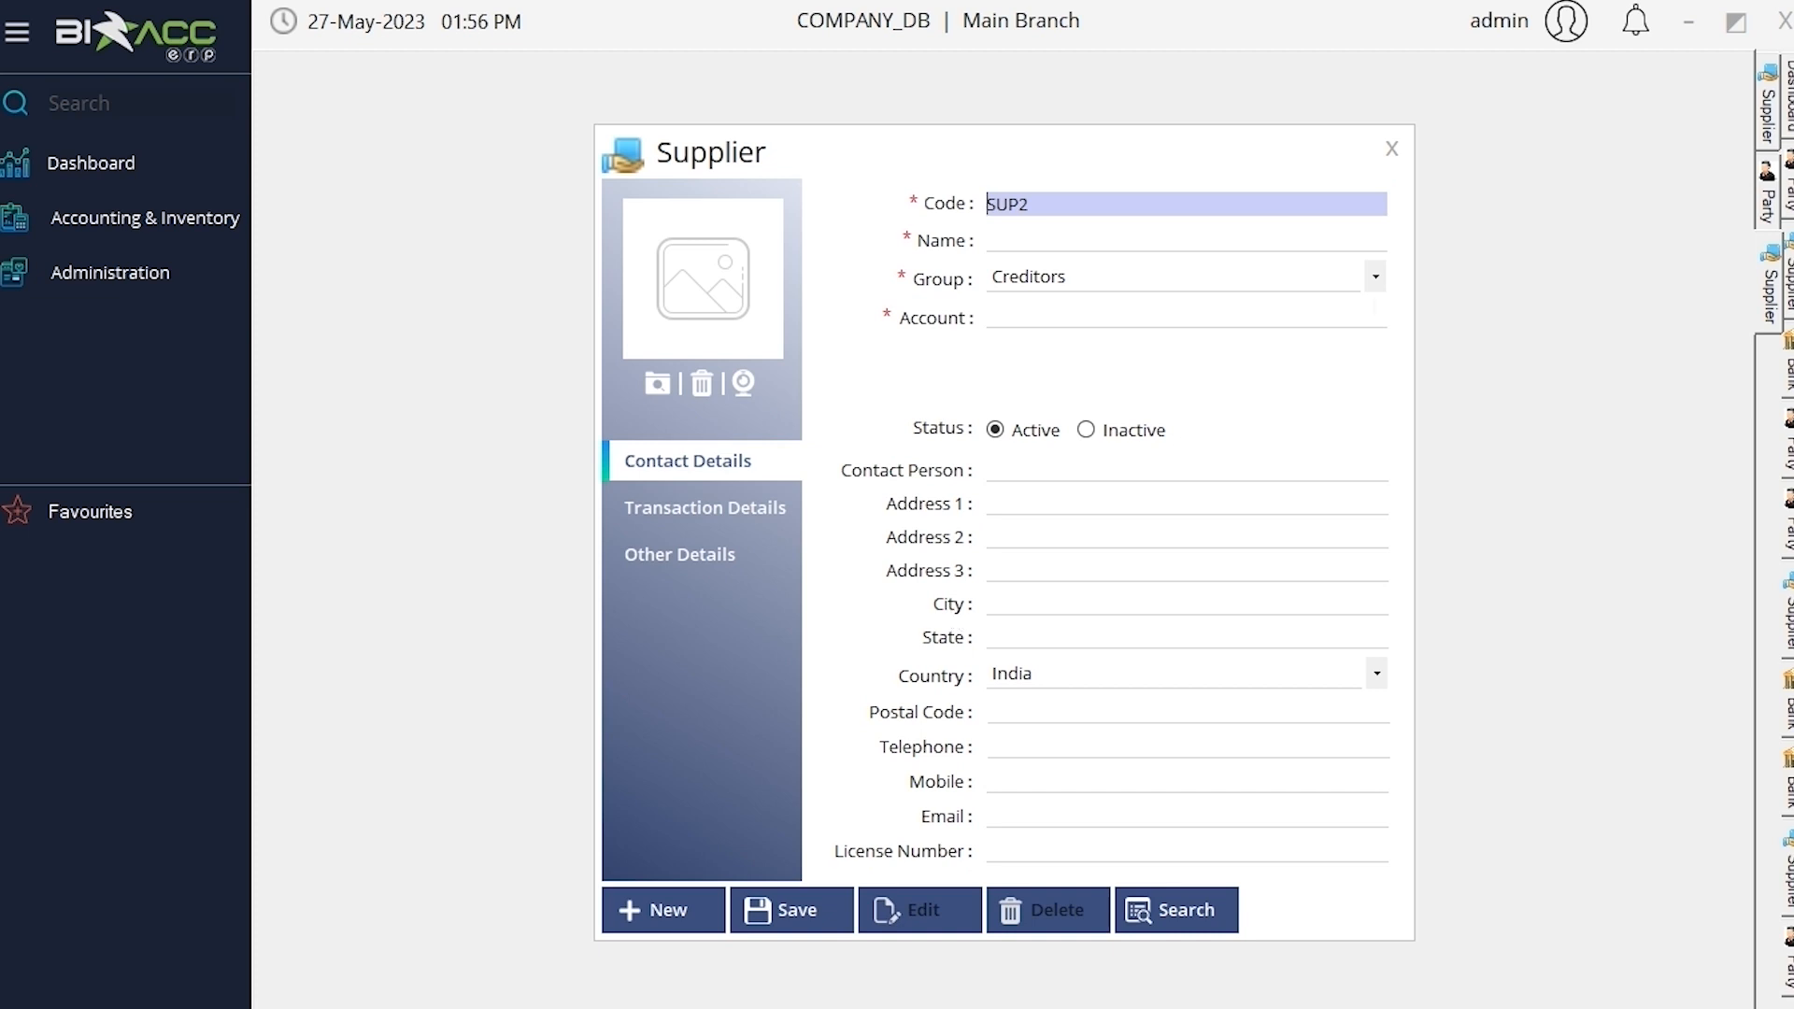
Create and save bank BNK1 named bank1, marked as a merchant account
click(220, 225)
mouse_move(371, 244)
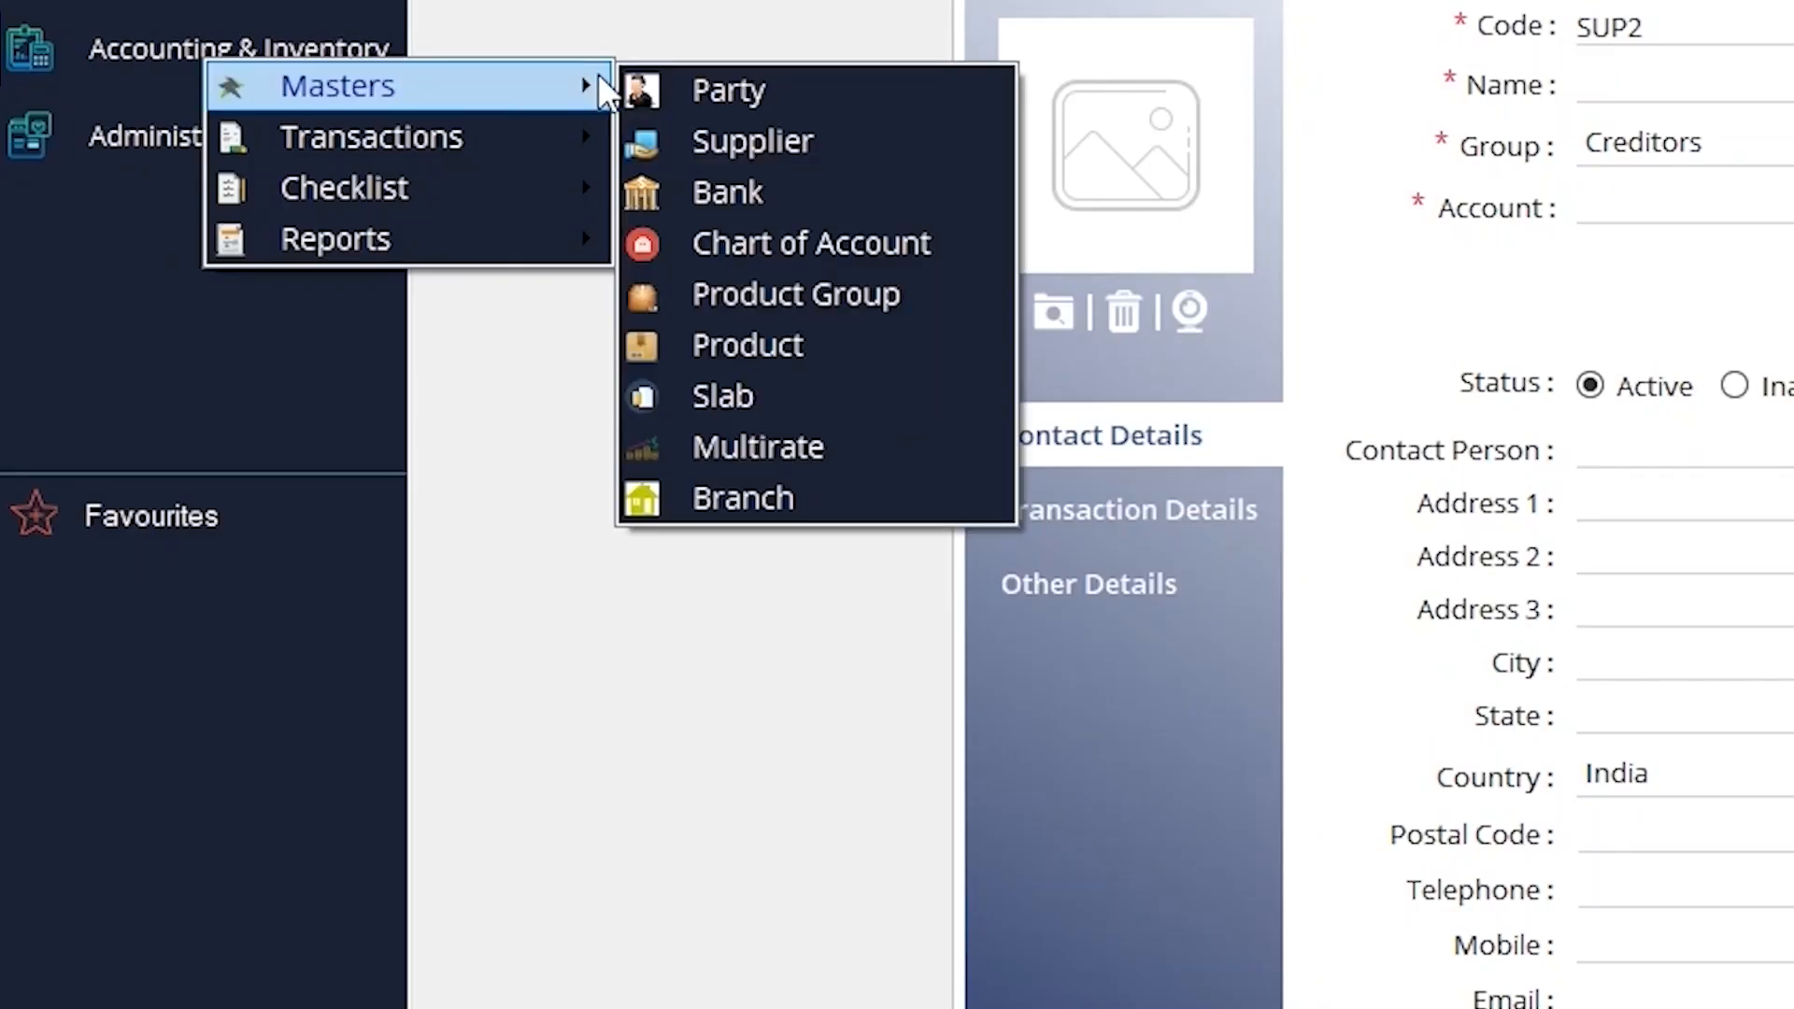
click(797, 195)
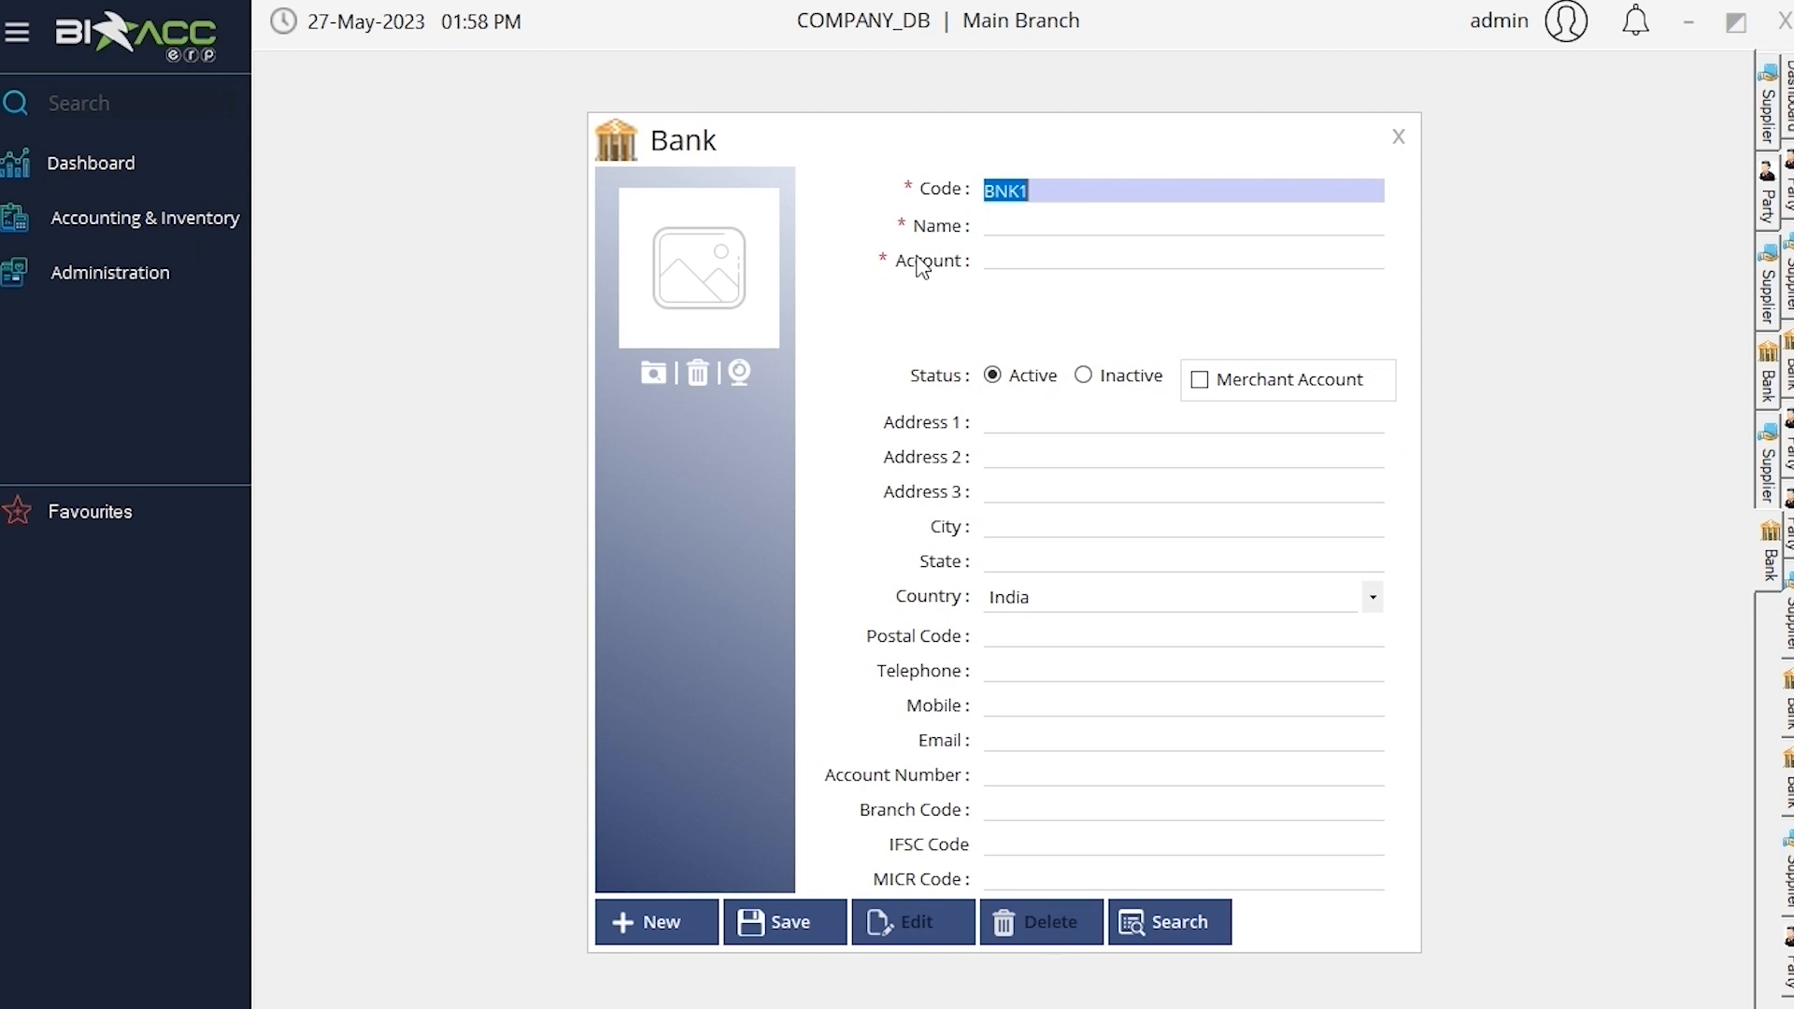
click(1020, 225)
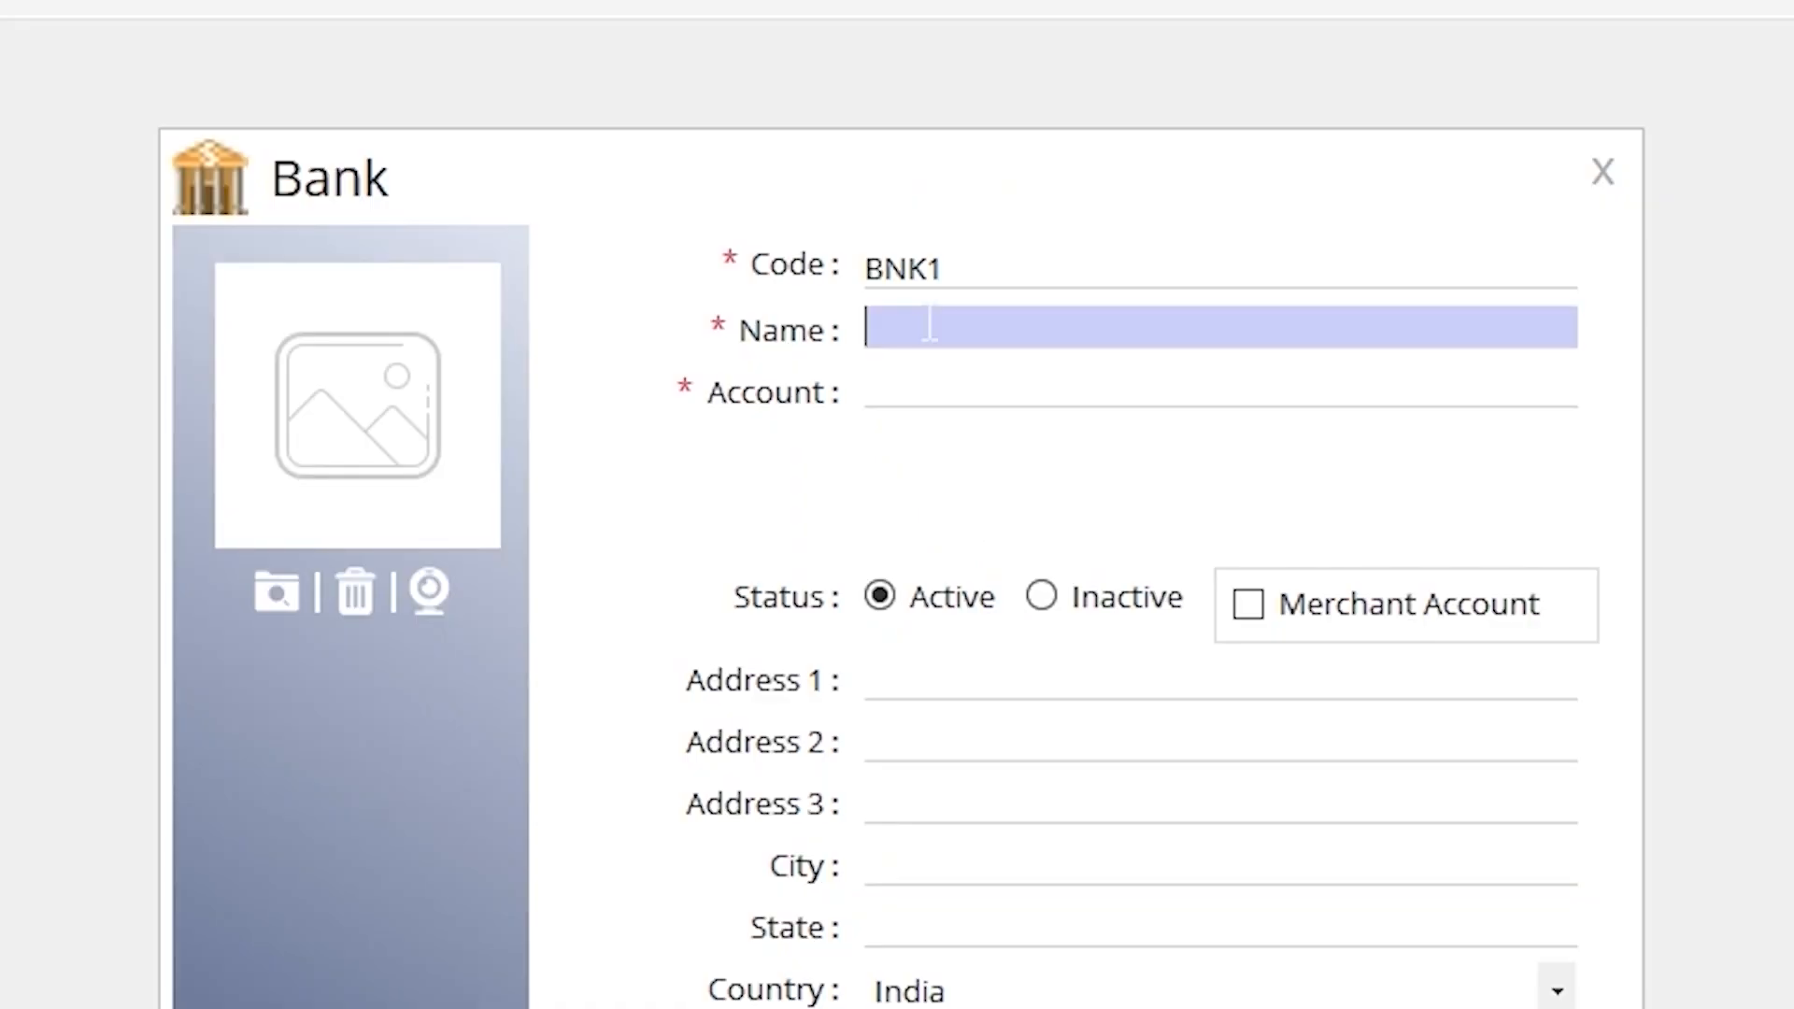
text(bank1)
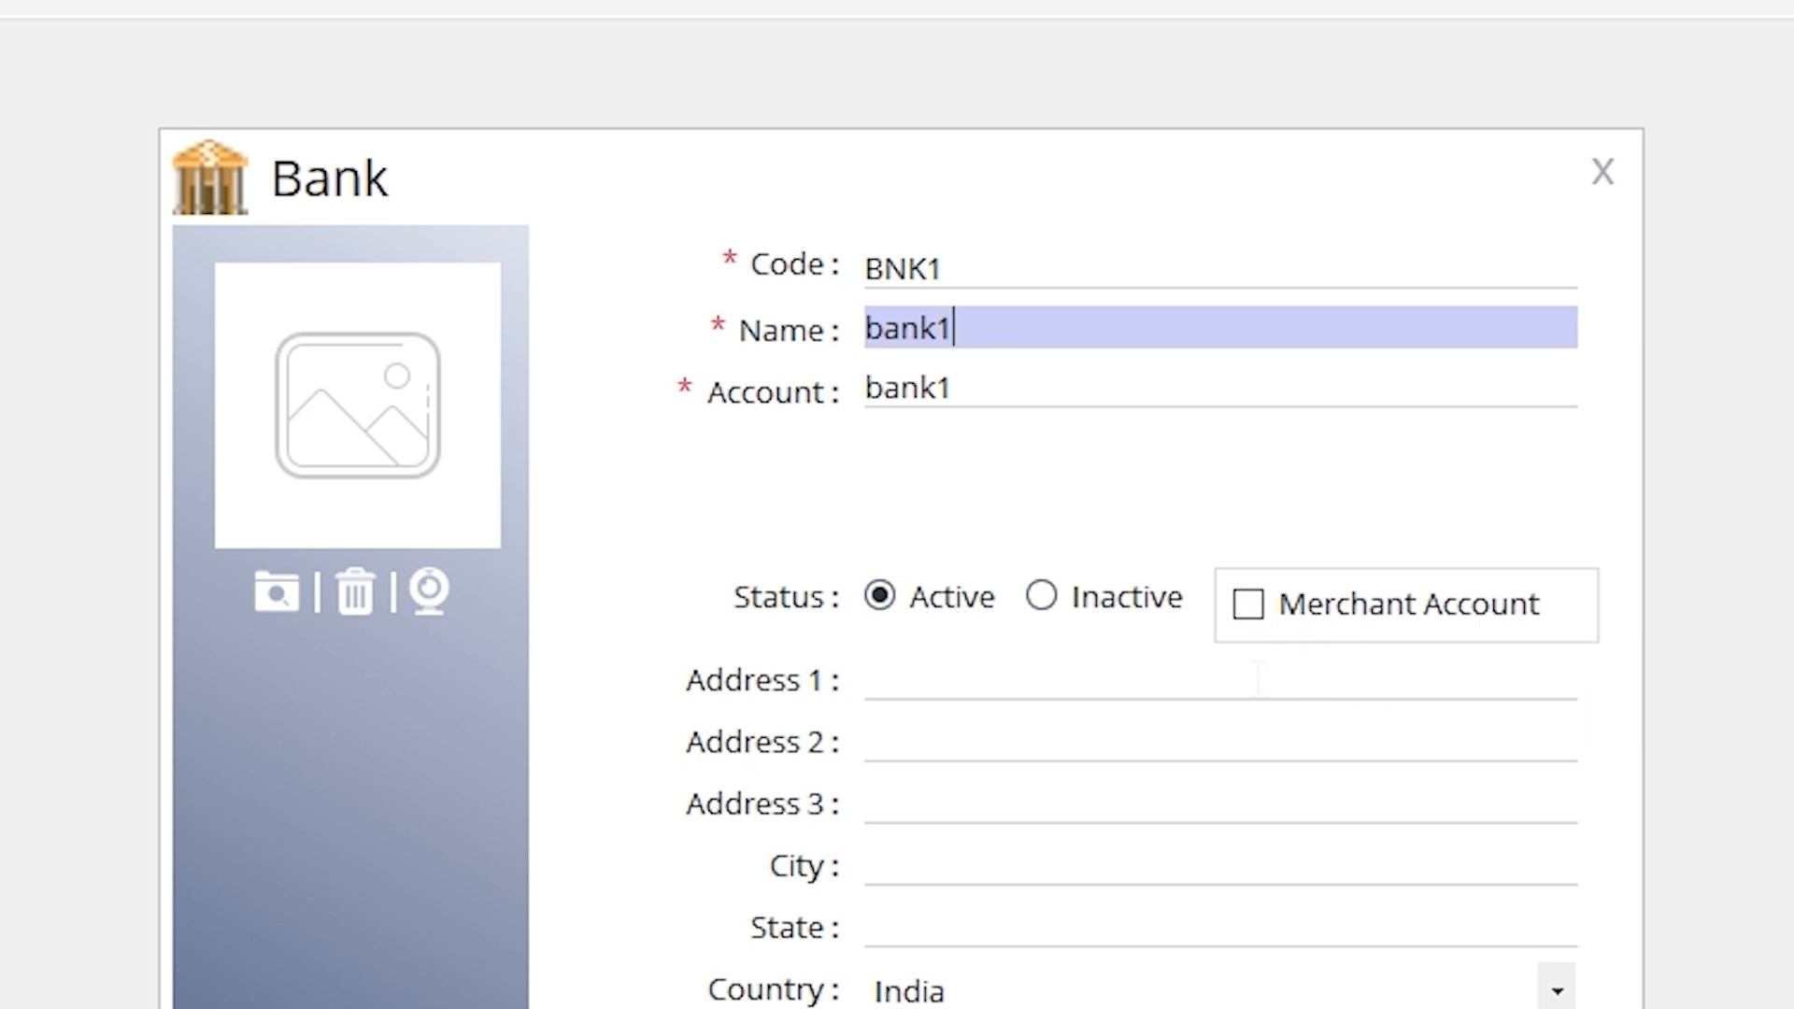
click(1237, 613)
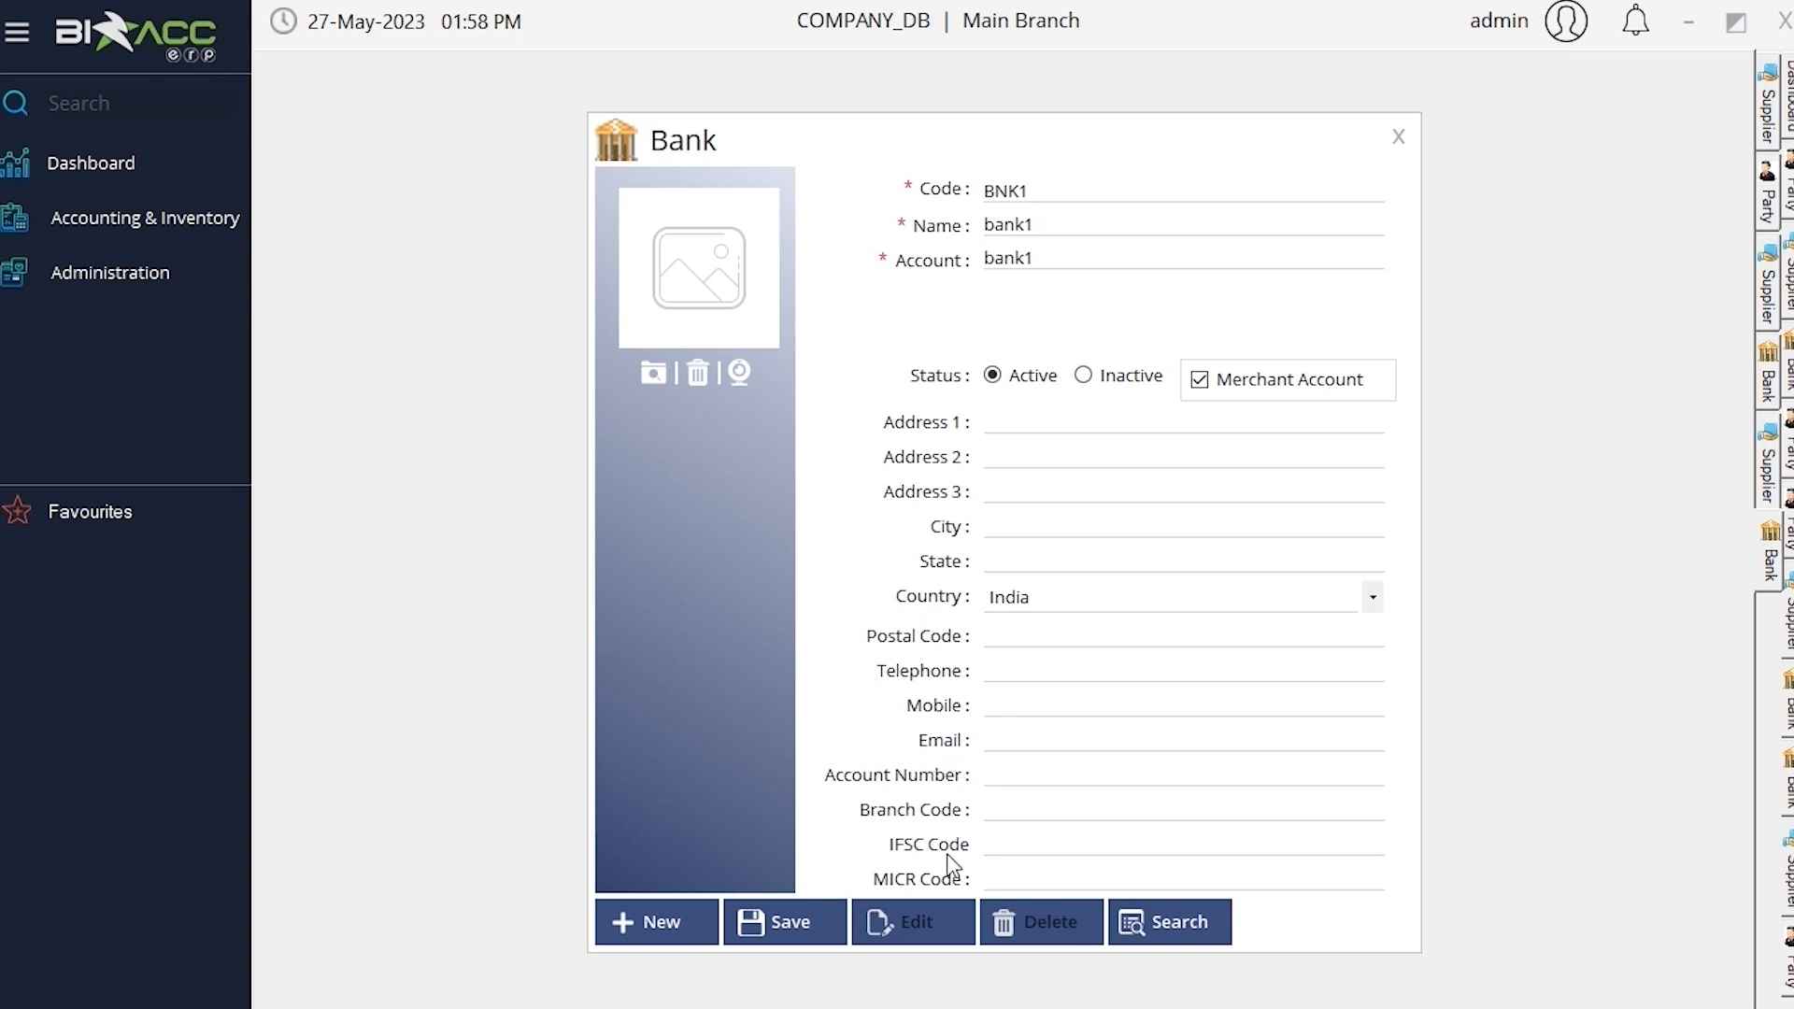
click(796, 933)
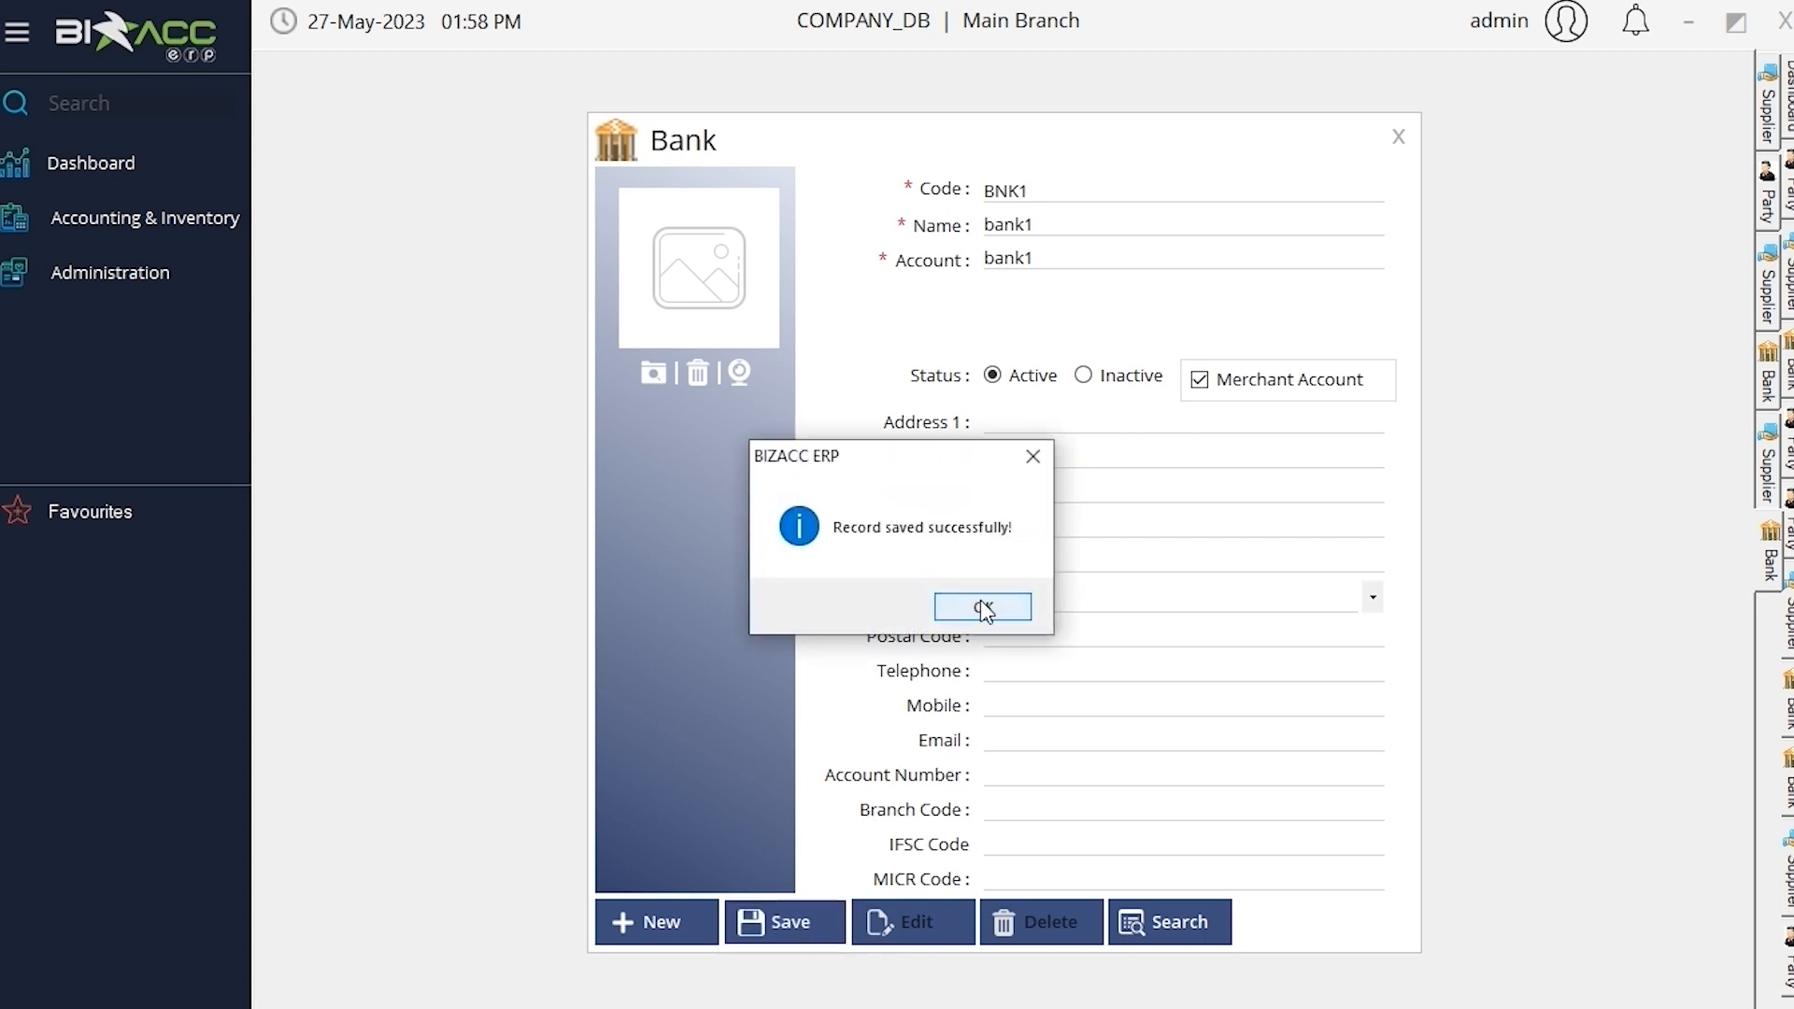
click(981, 603)
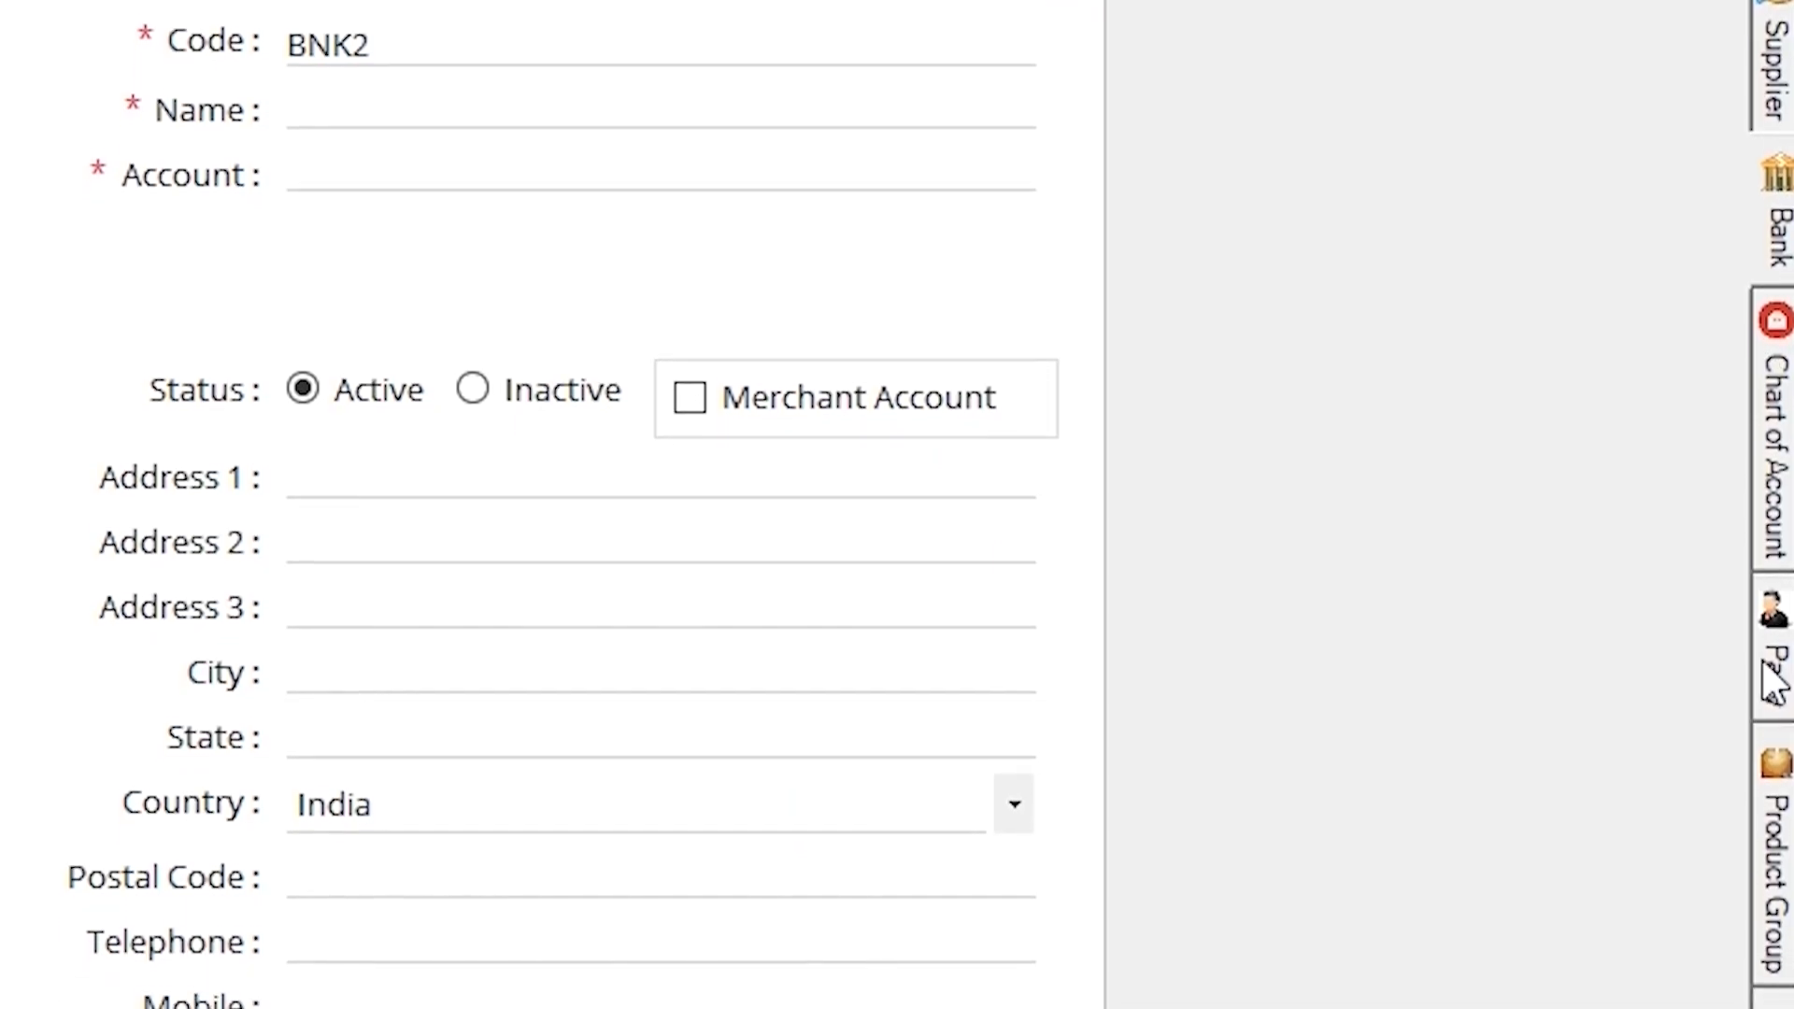
Open the Chart of Account master from the Accounting & Inventory Masters list
click(1775, 589)
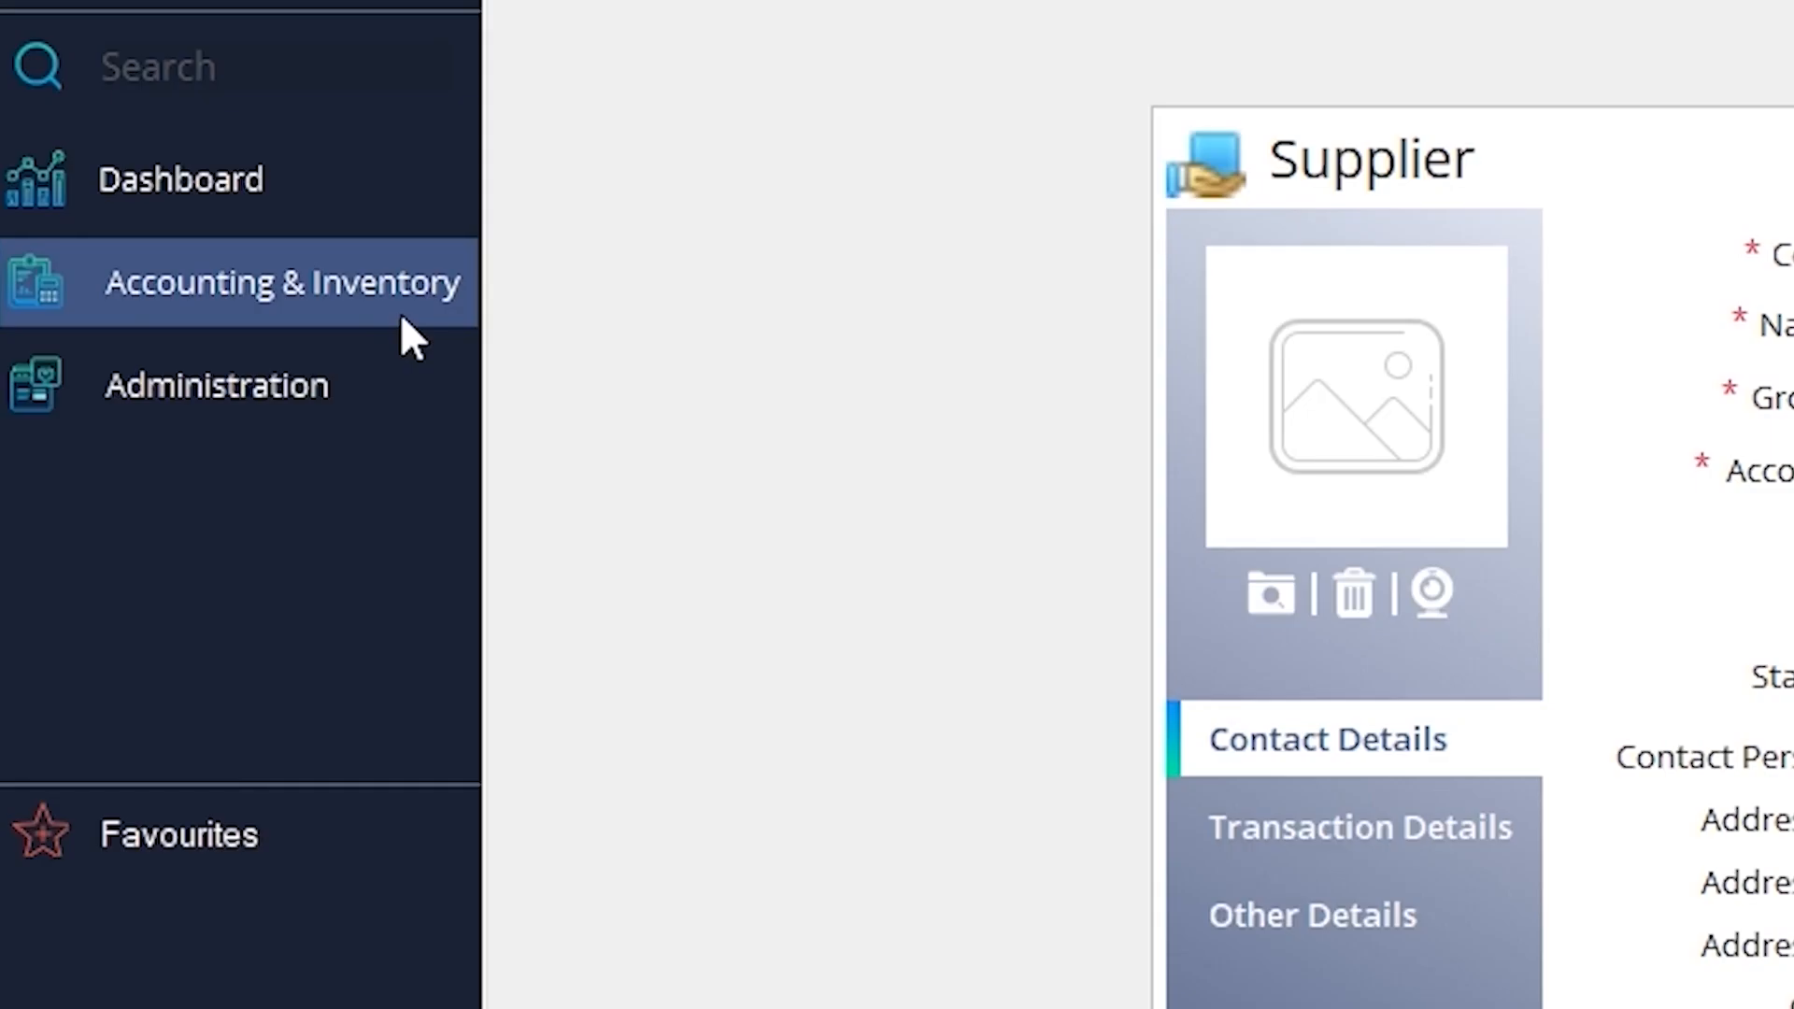
click(208, 234)
mouse_move(647, 351)
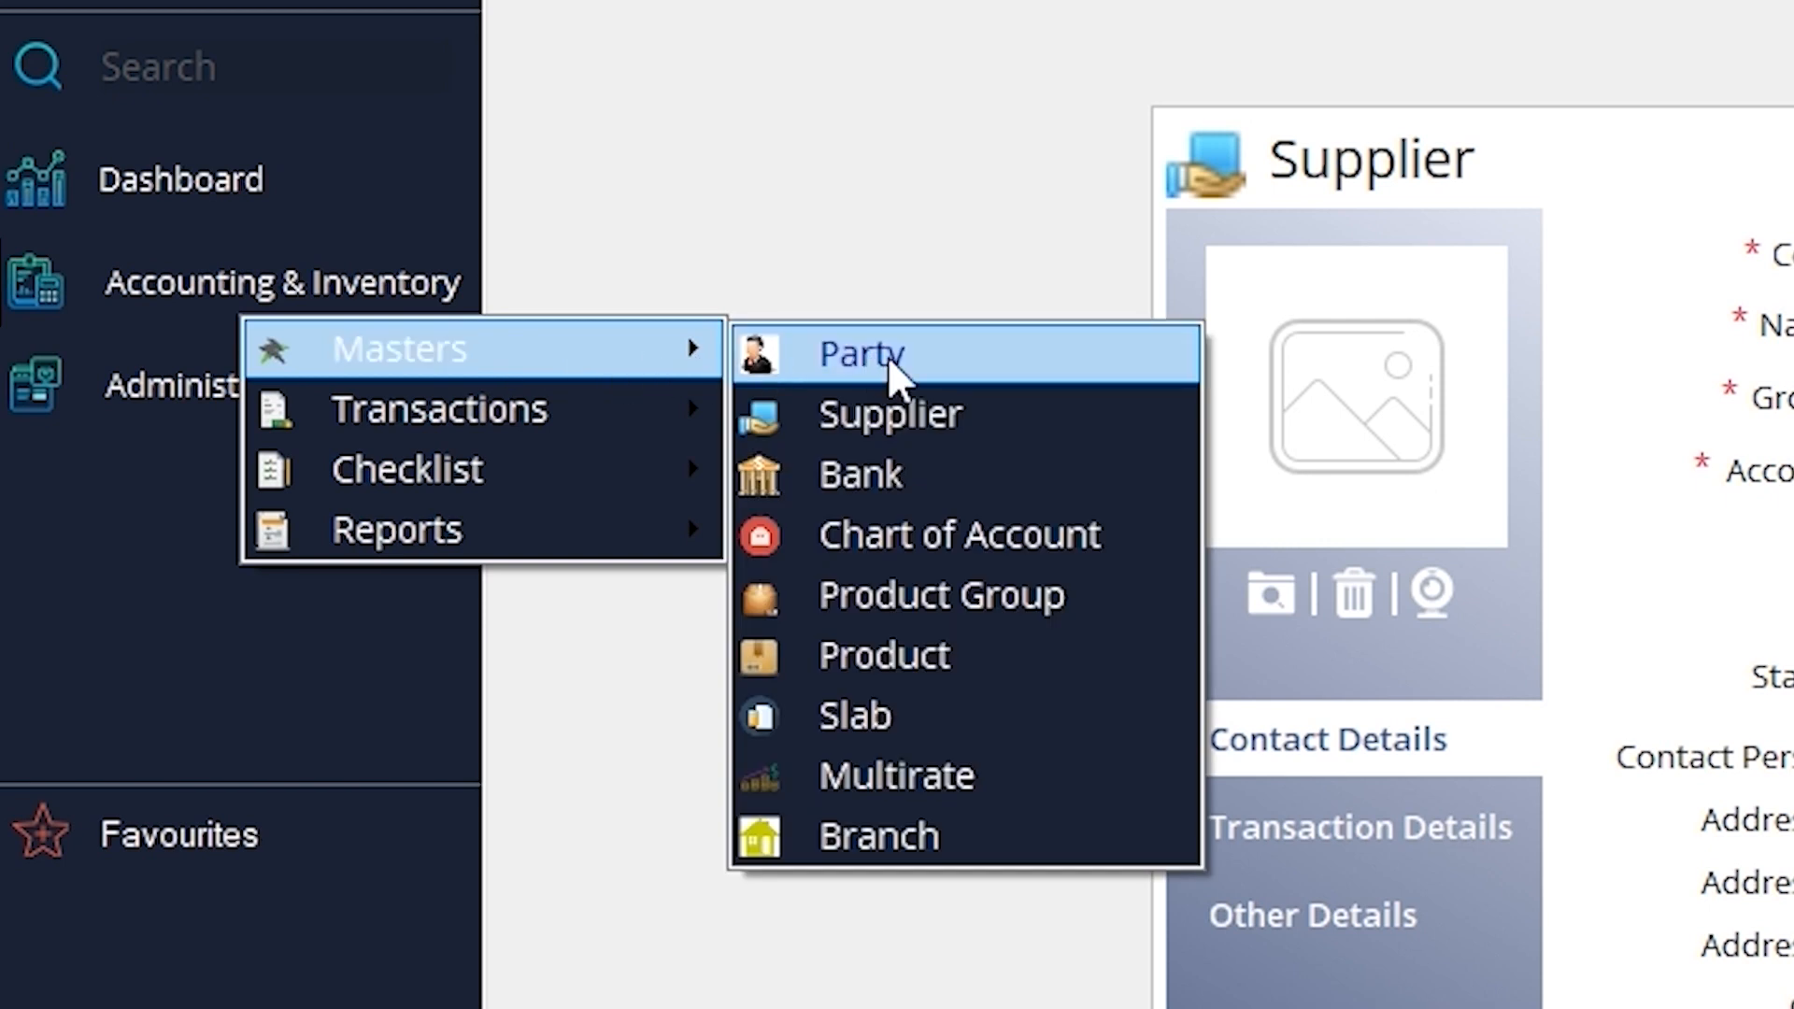
click(968, 540)
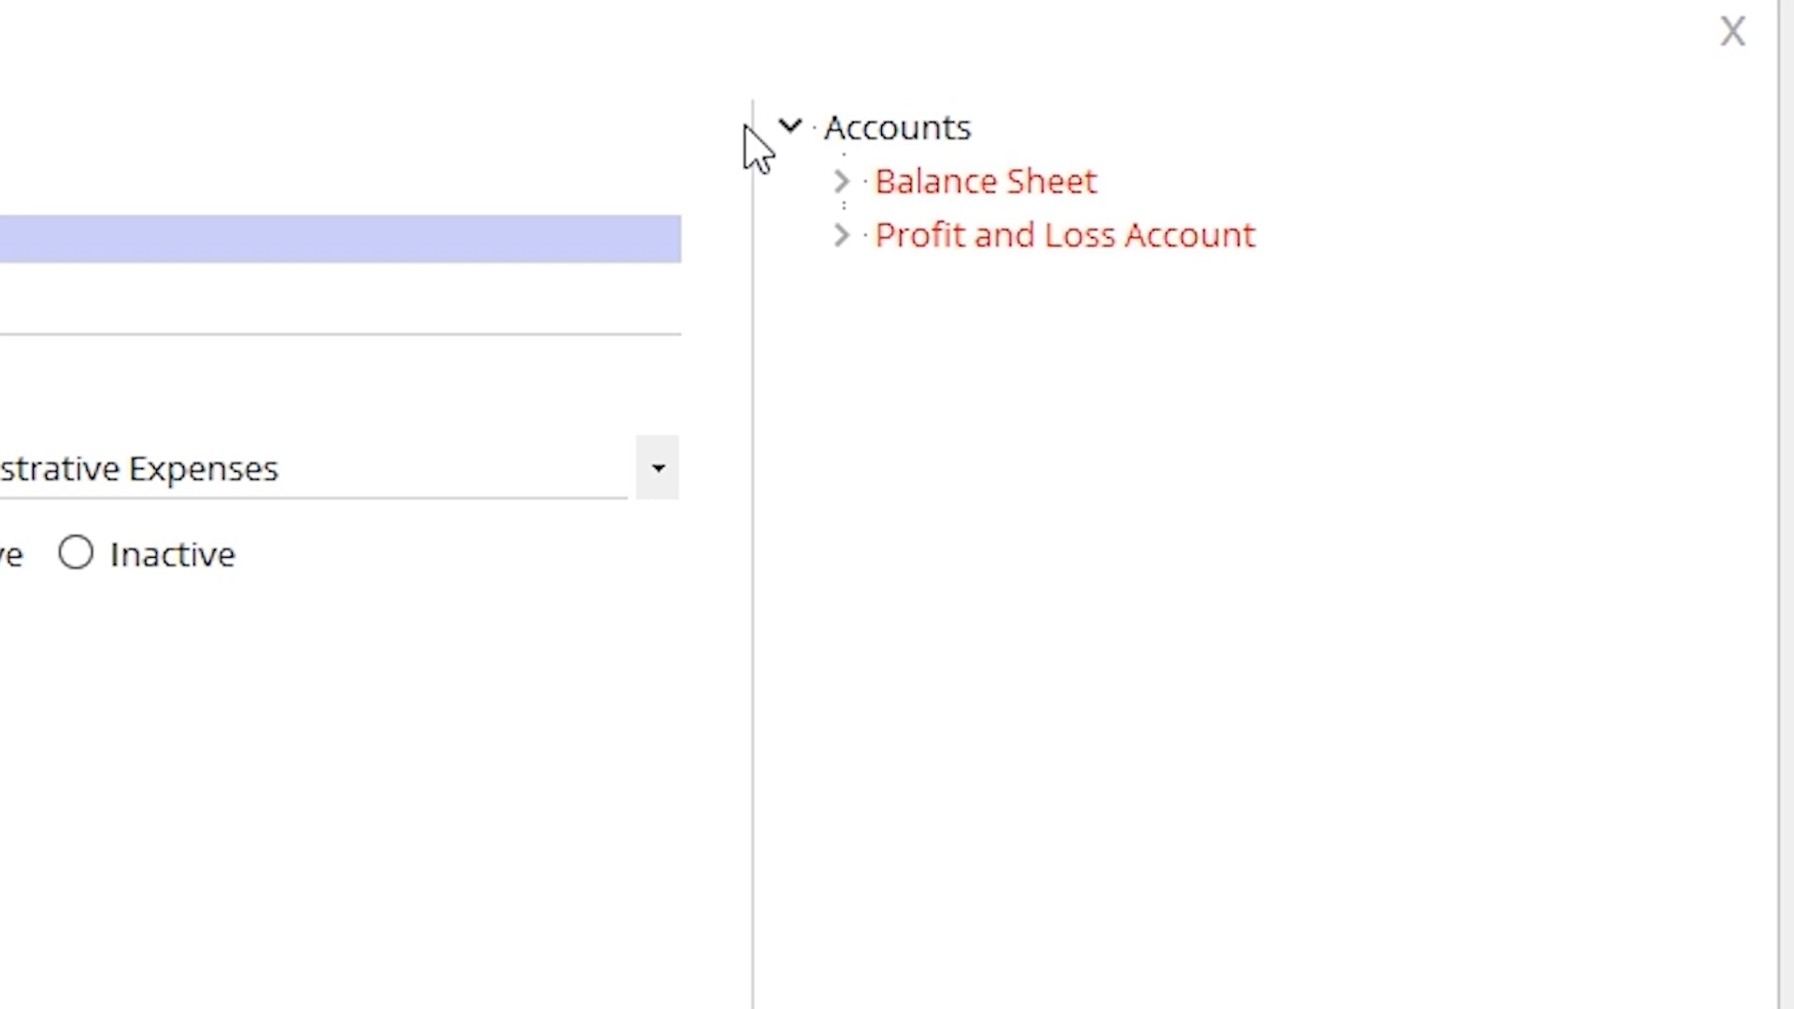
Expand Balance Sheet, Assets, Liabilities, Profit and Loss Account, Expenses and Income in the tree
click(840, 183)
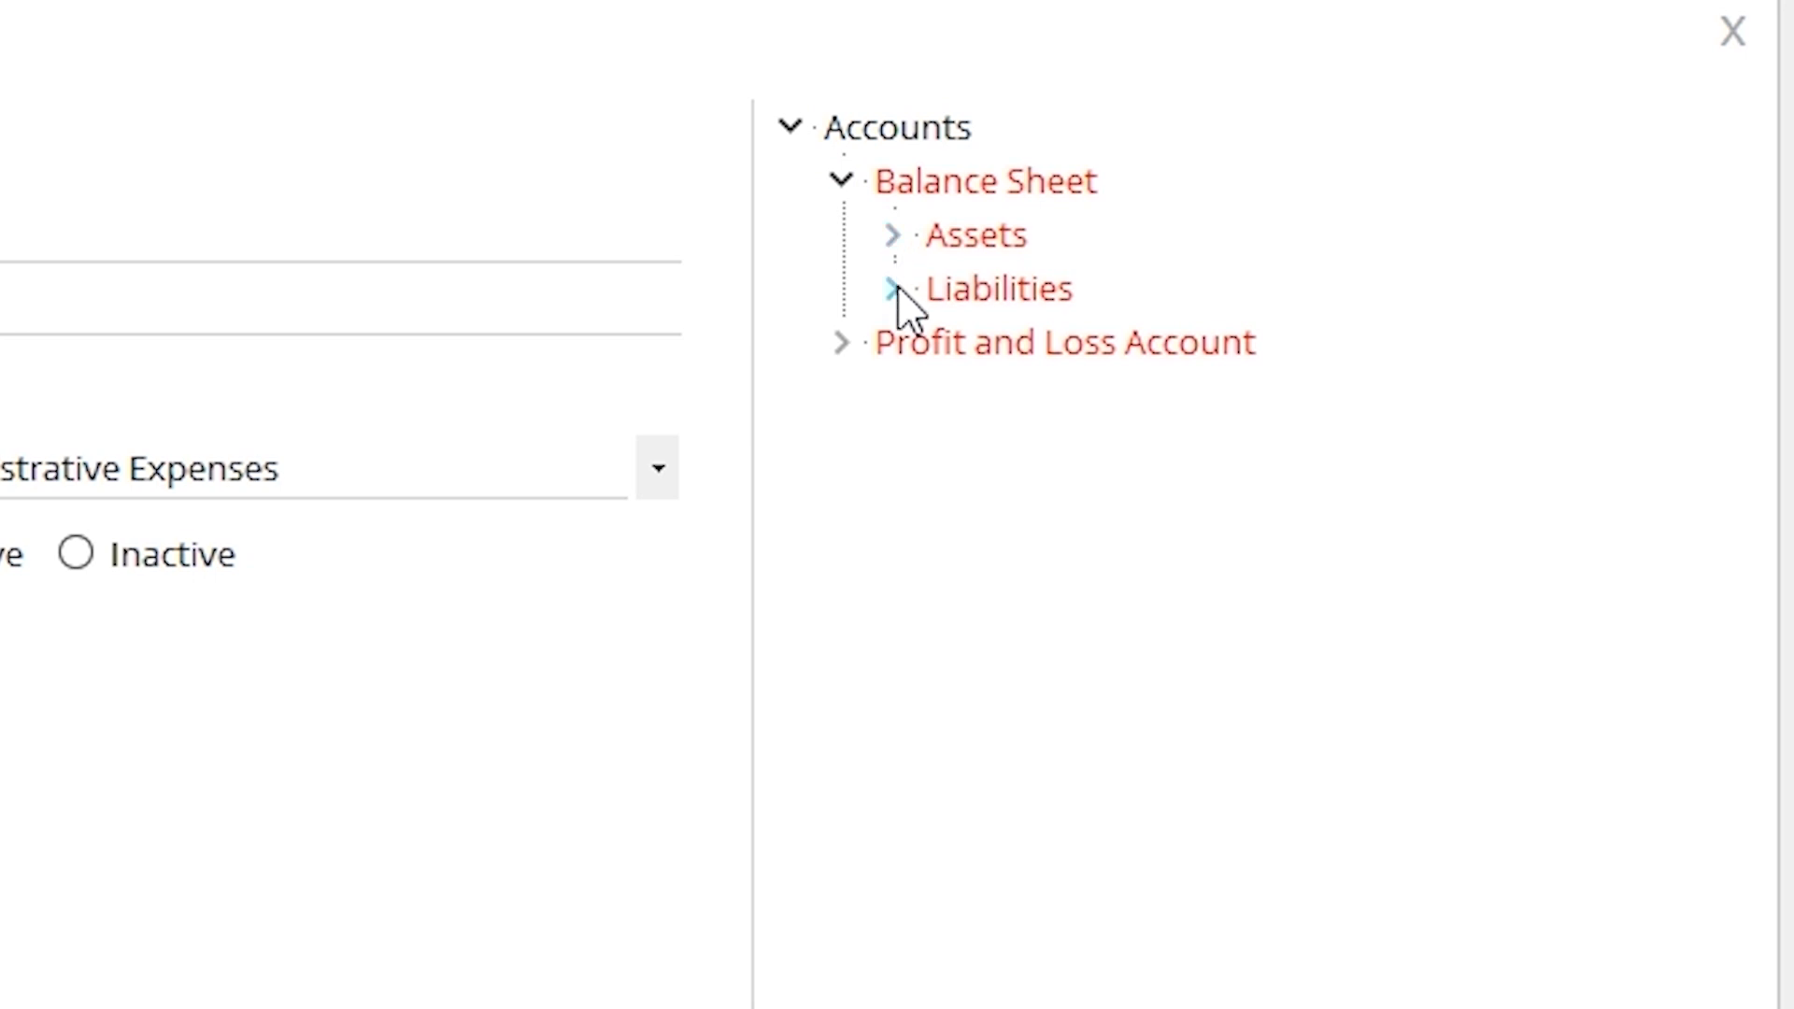
click(893, 237)
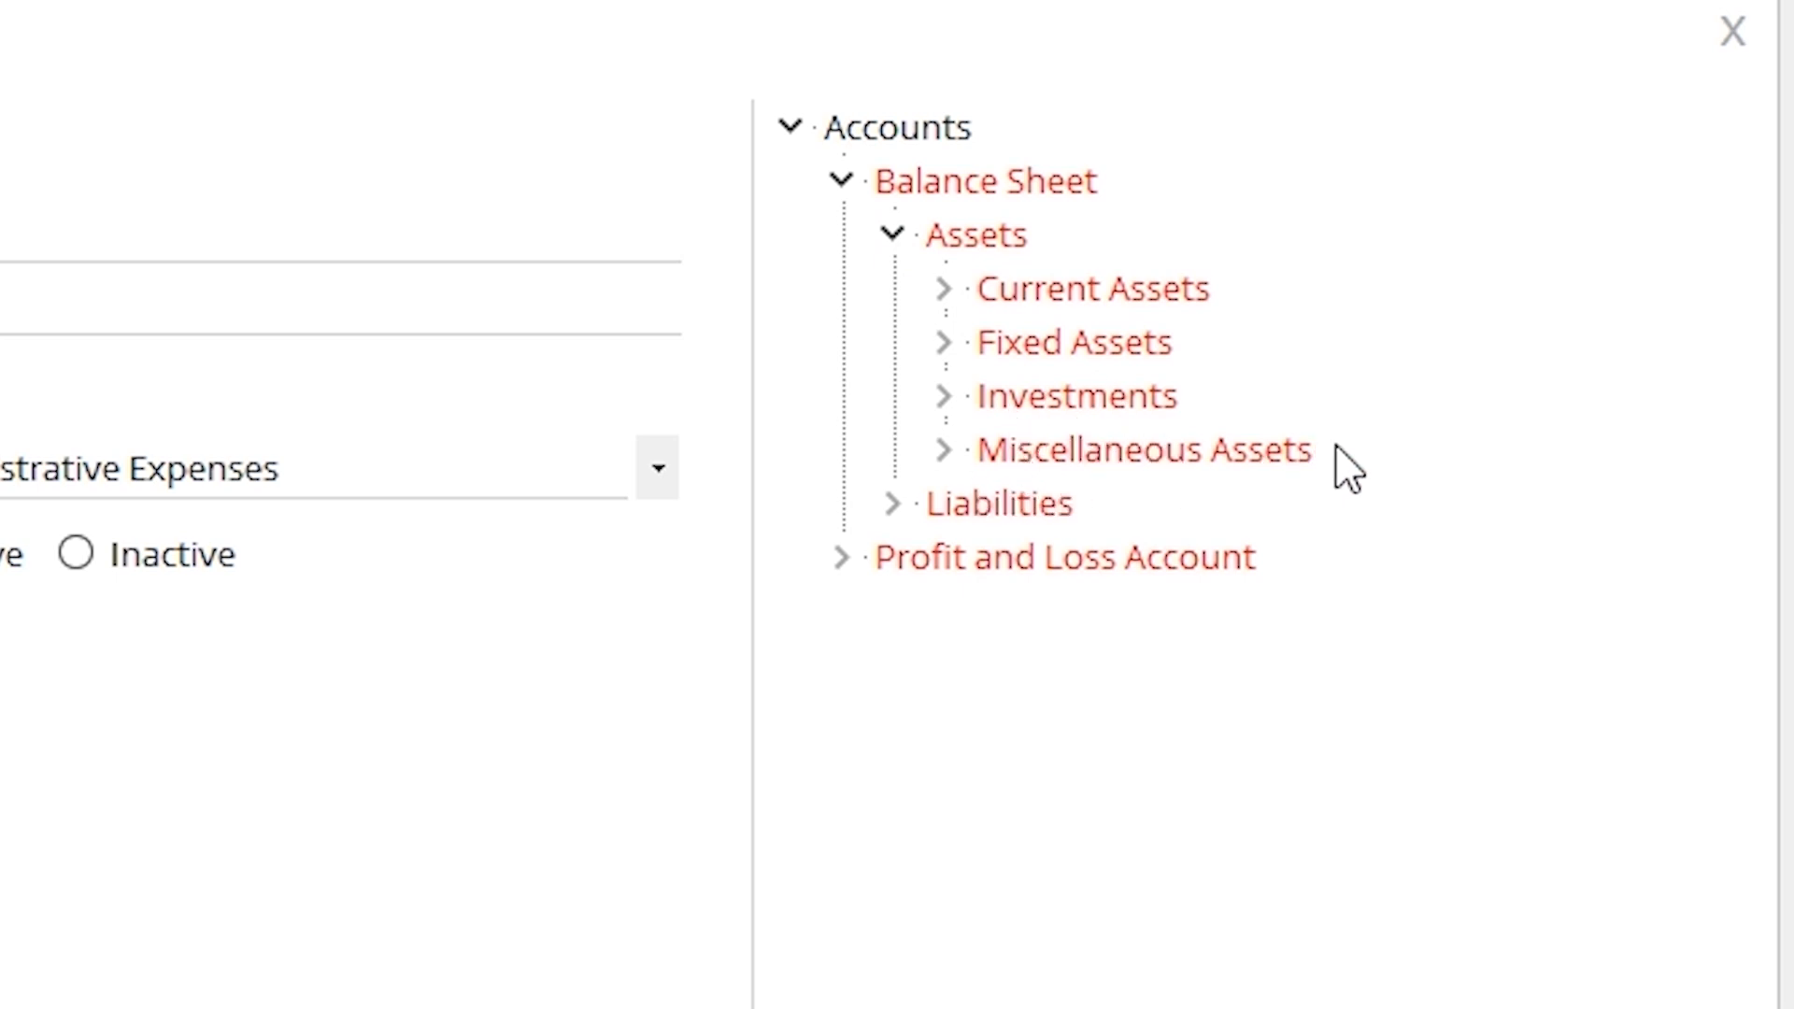
click(894, 505)
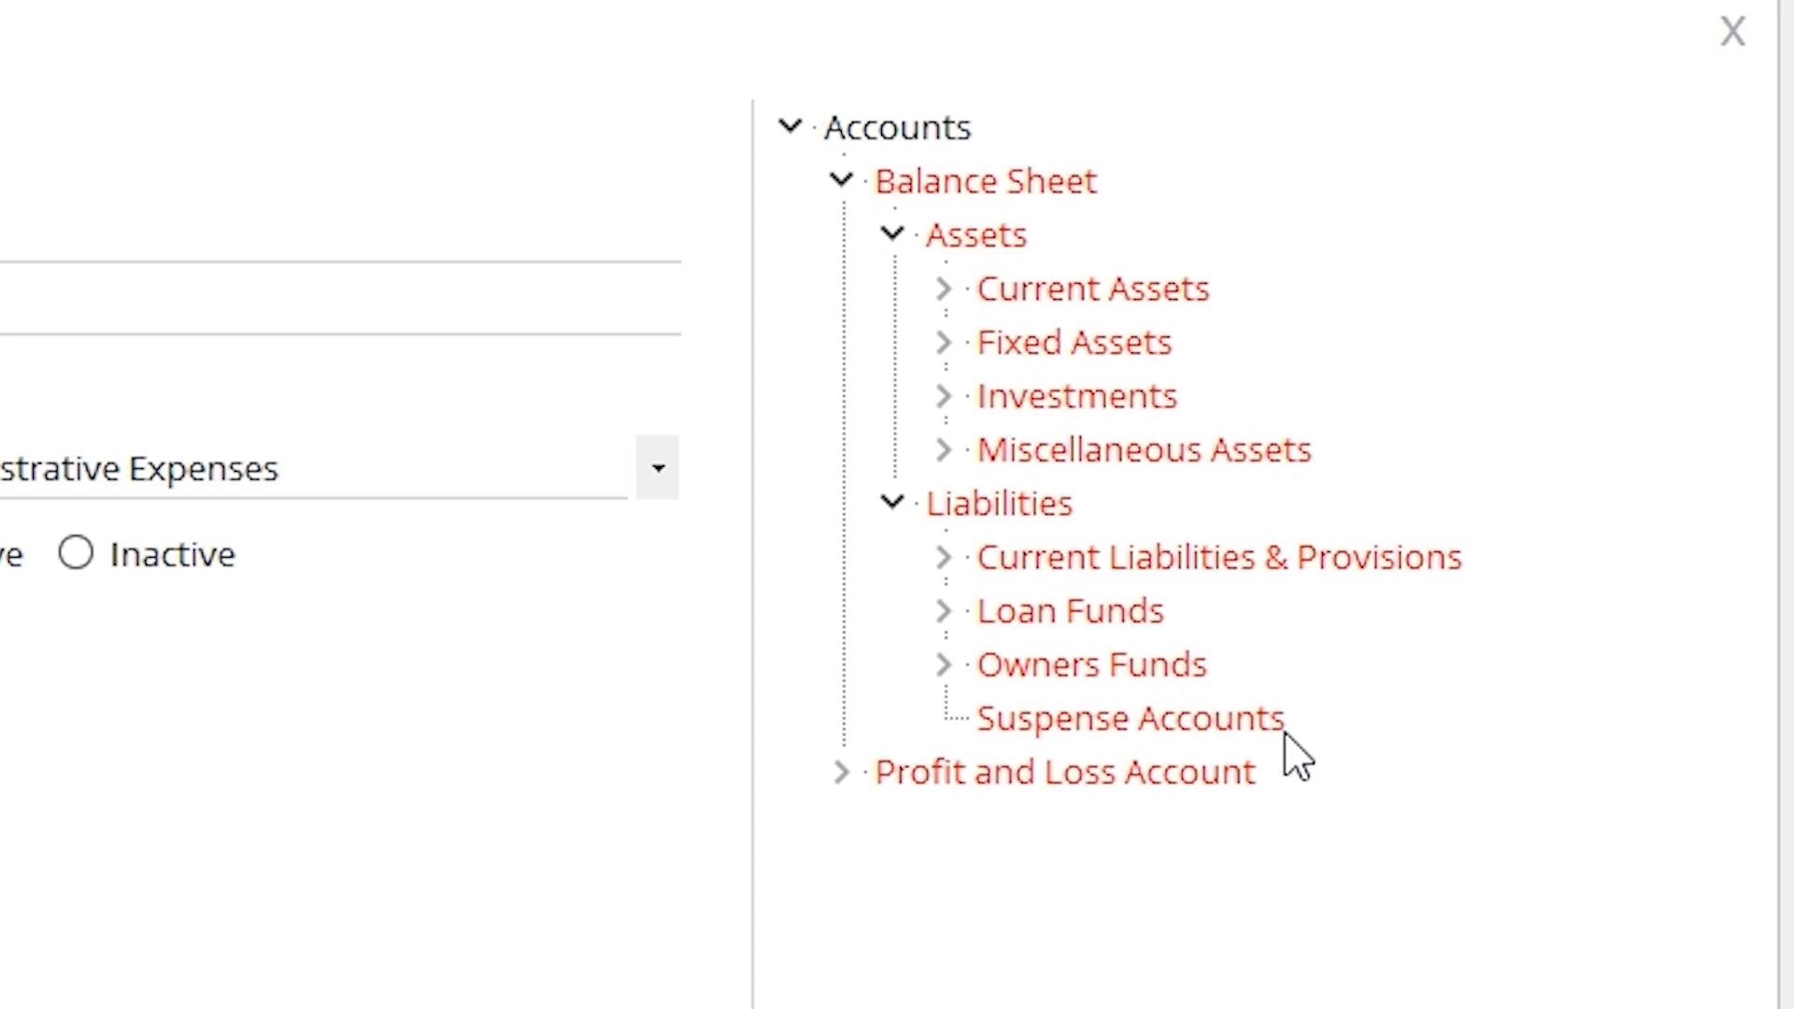
click(841, 774)
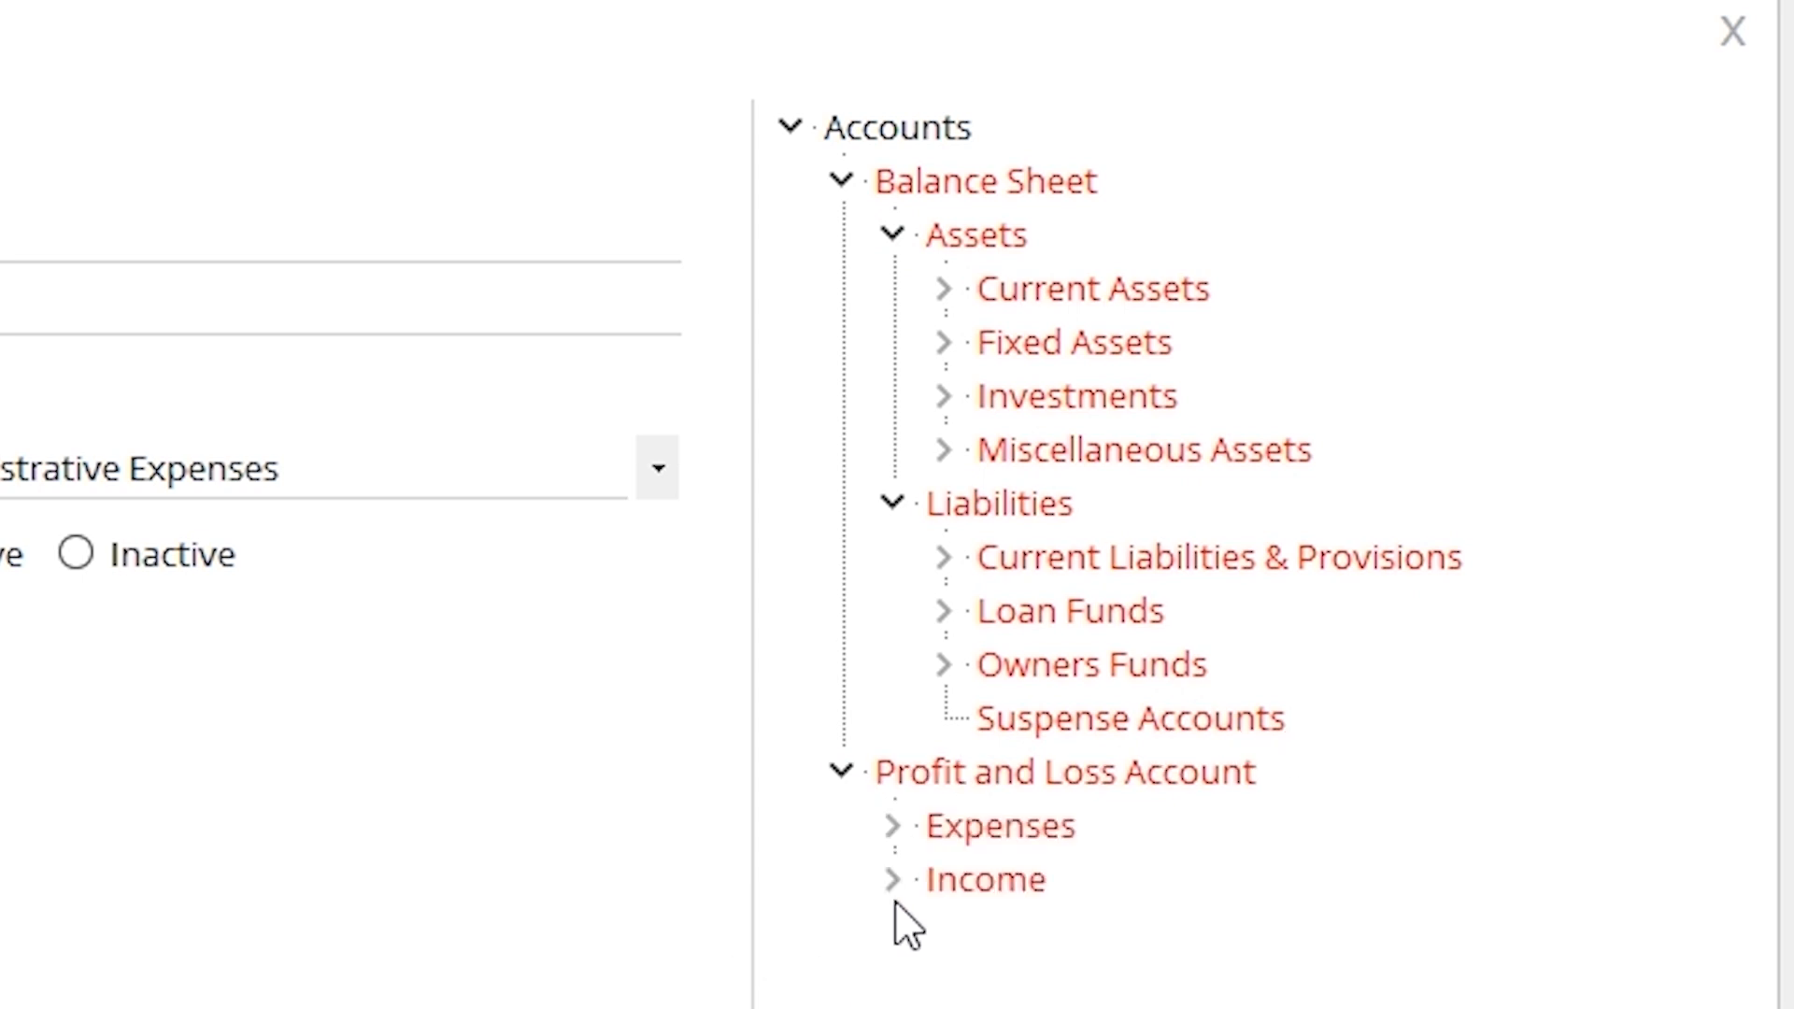
click(893, 446)
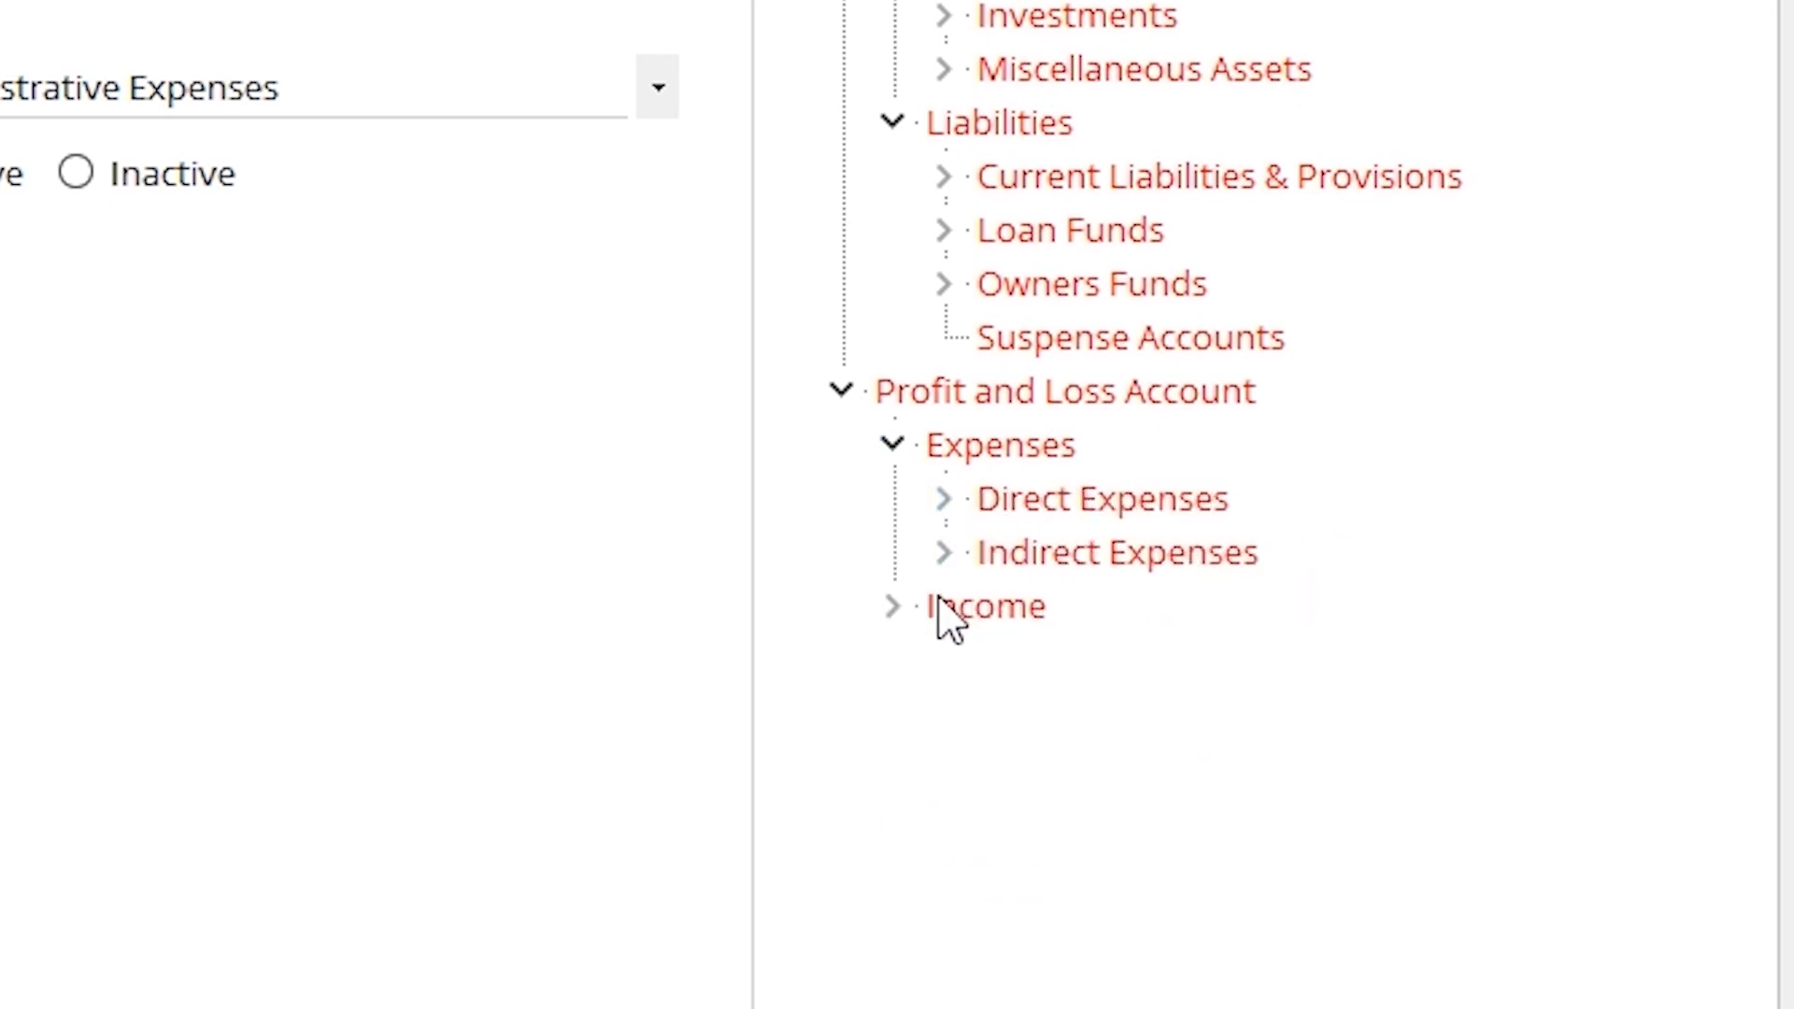
click(899, 612)
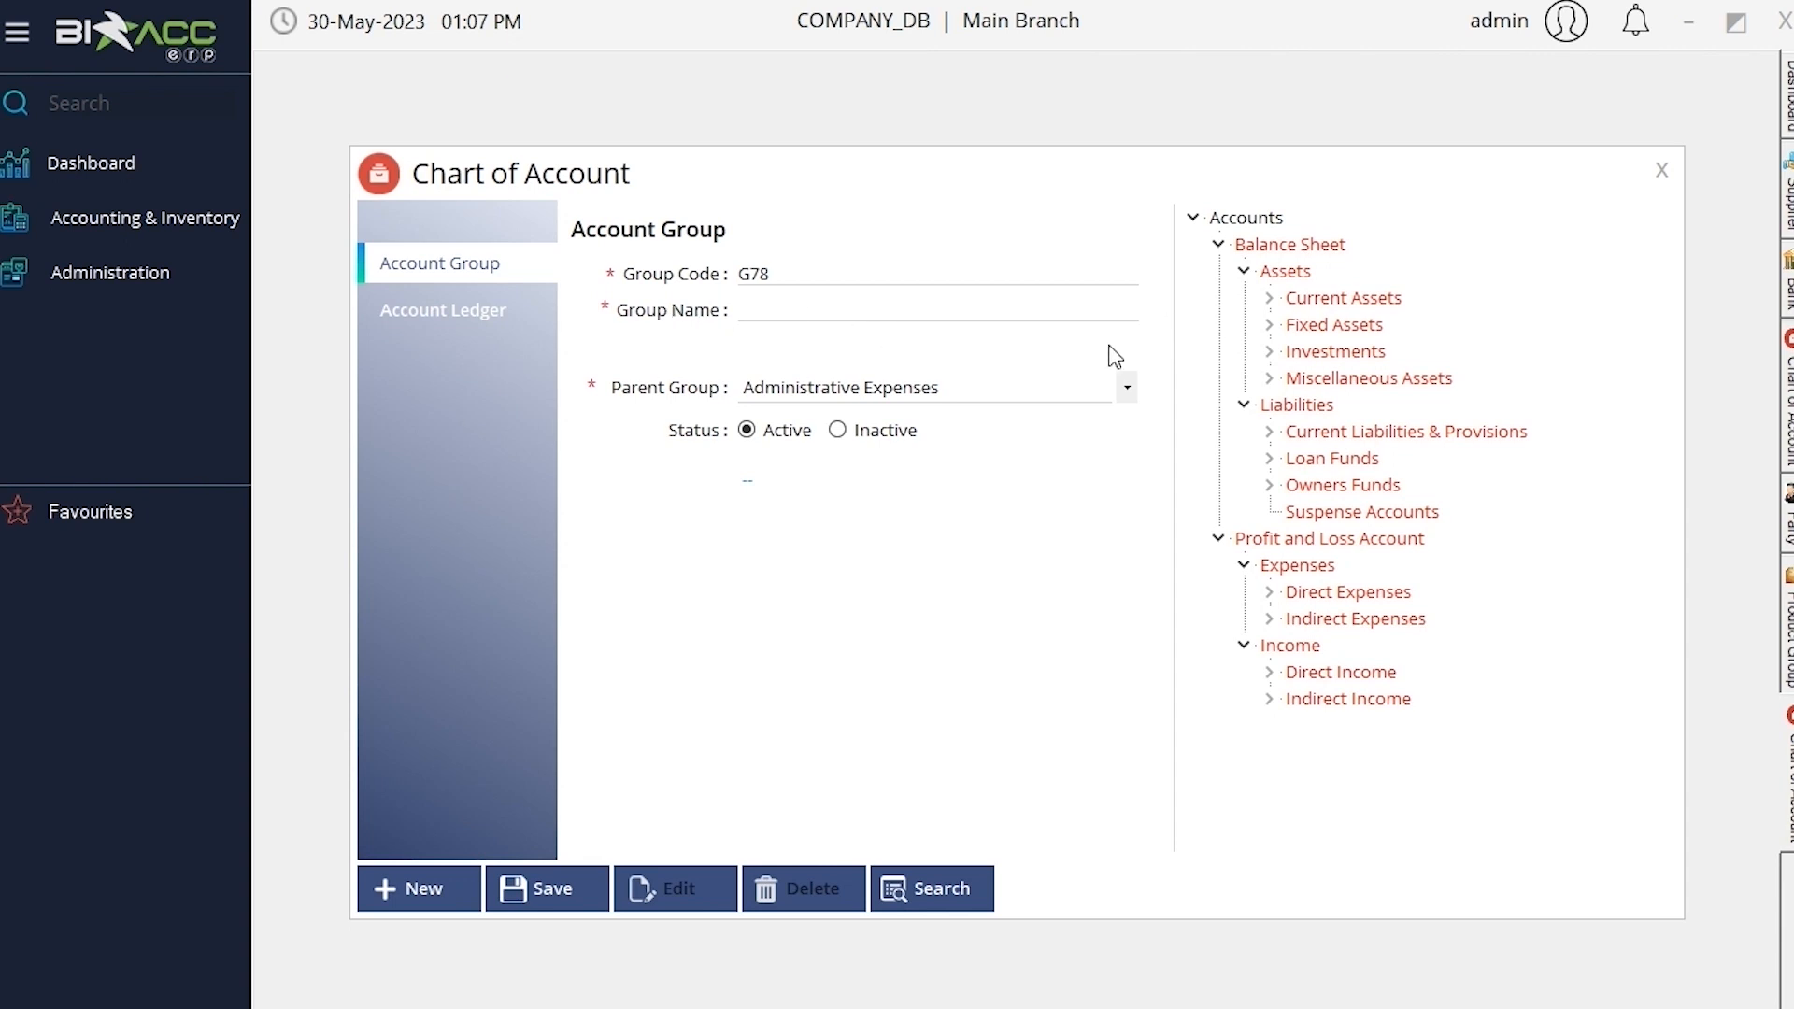
Create account group G78 named 'demo' with parent group Assets and save it
click(951, 314)
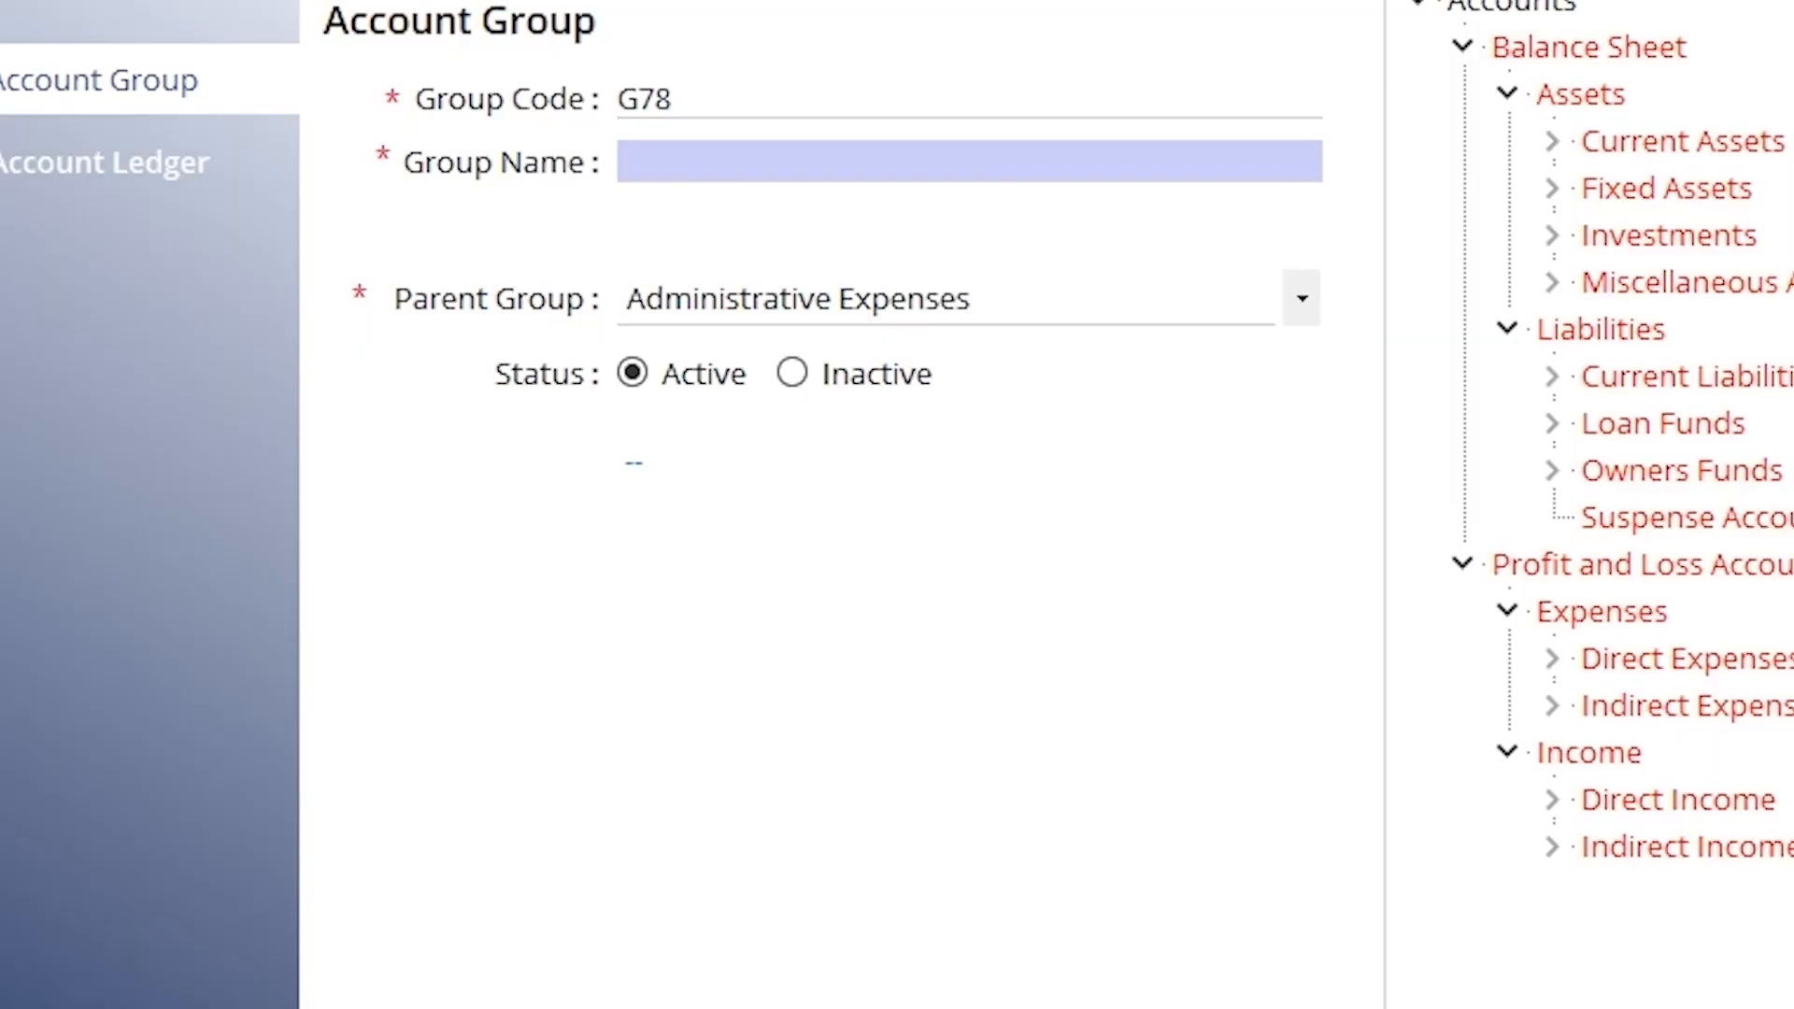
text(demo)
click(1301, 299)
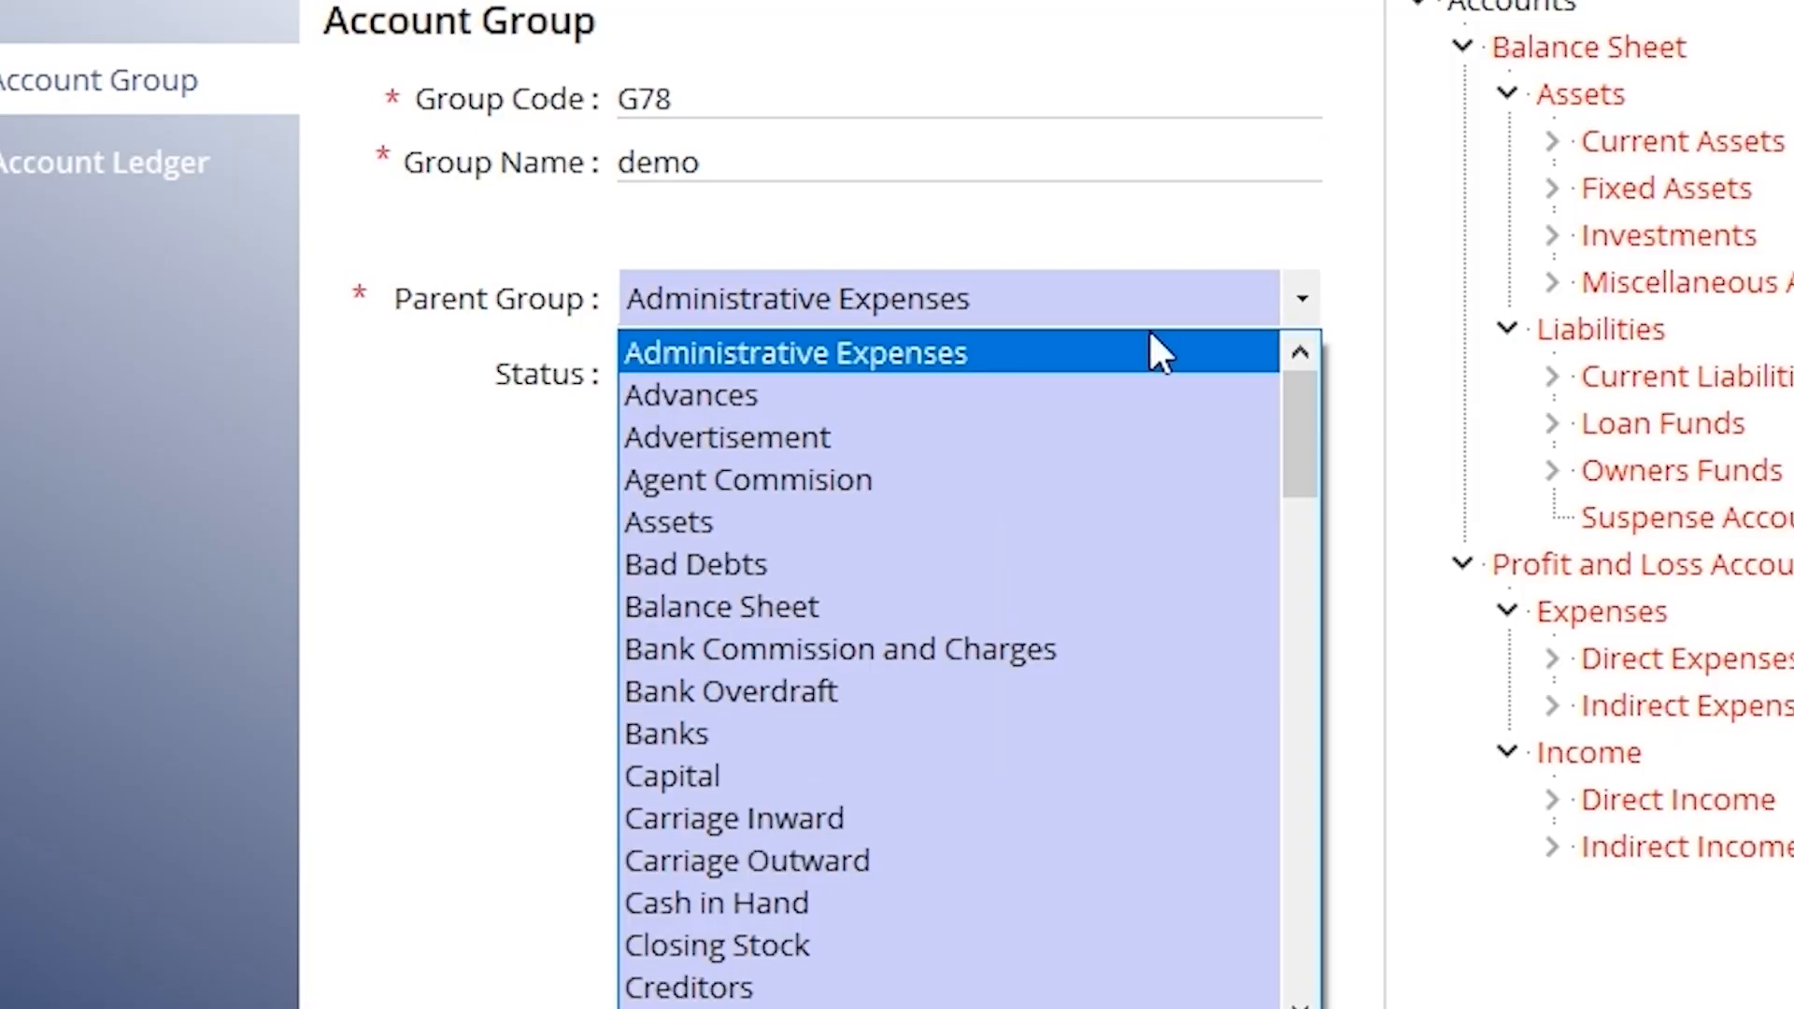
click(861, 534)
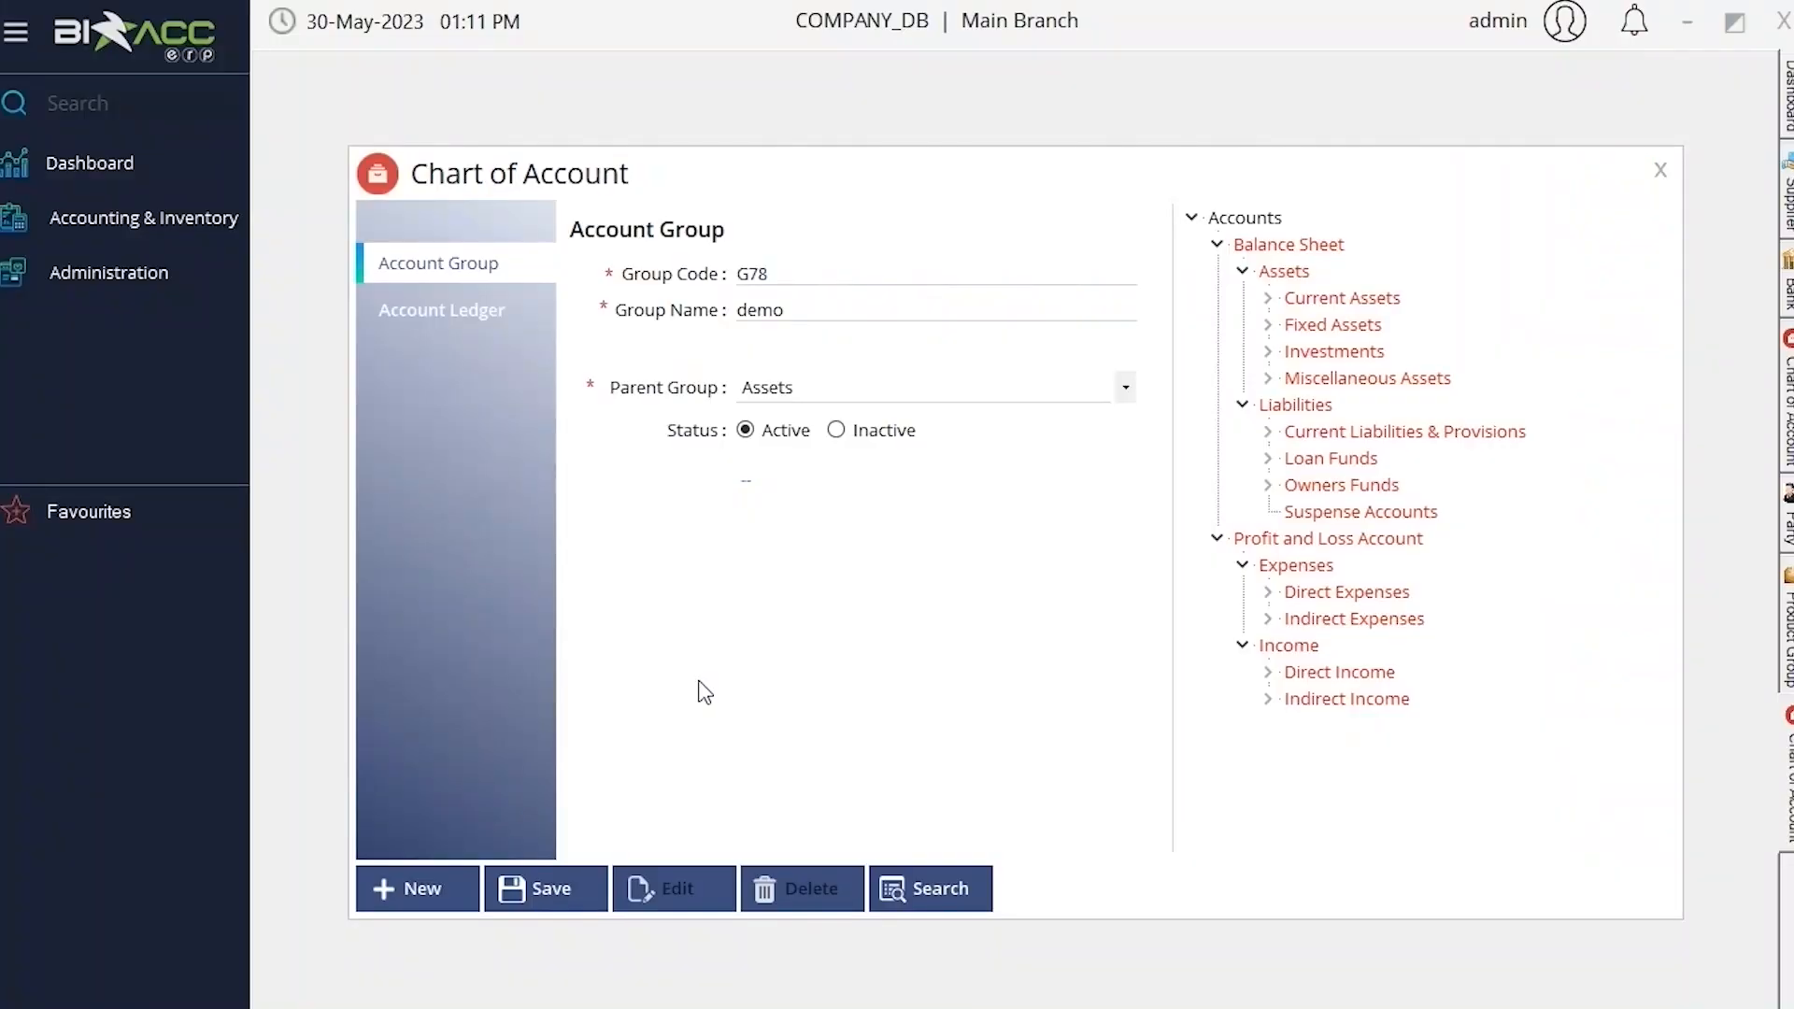
click(474, 874)
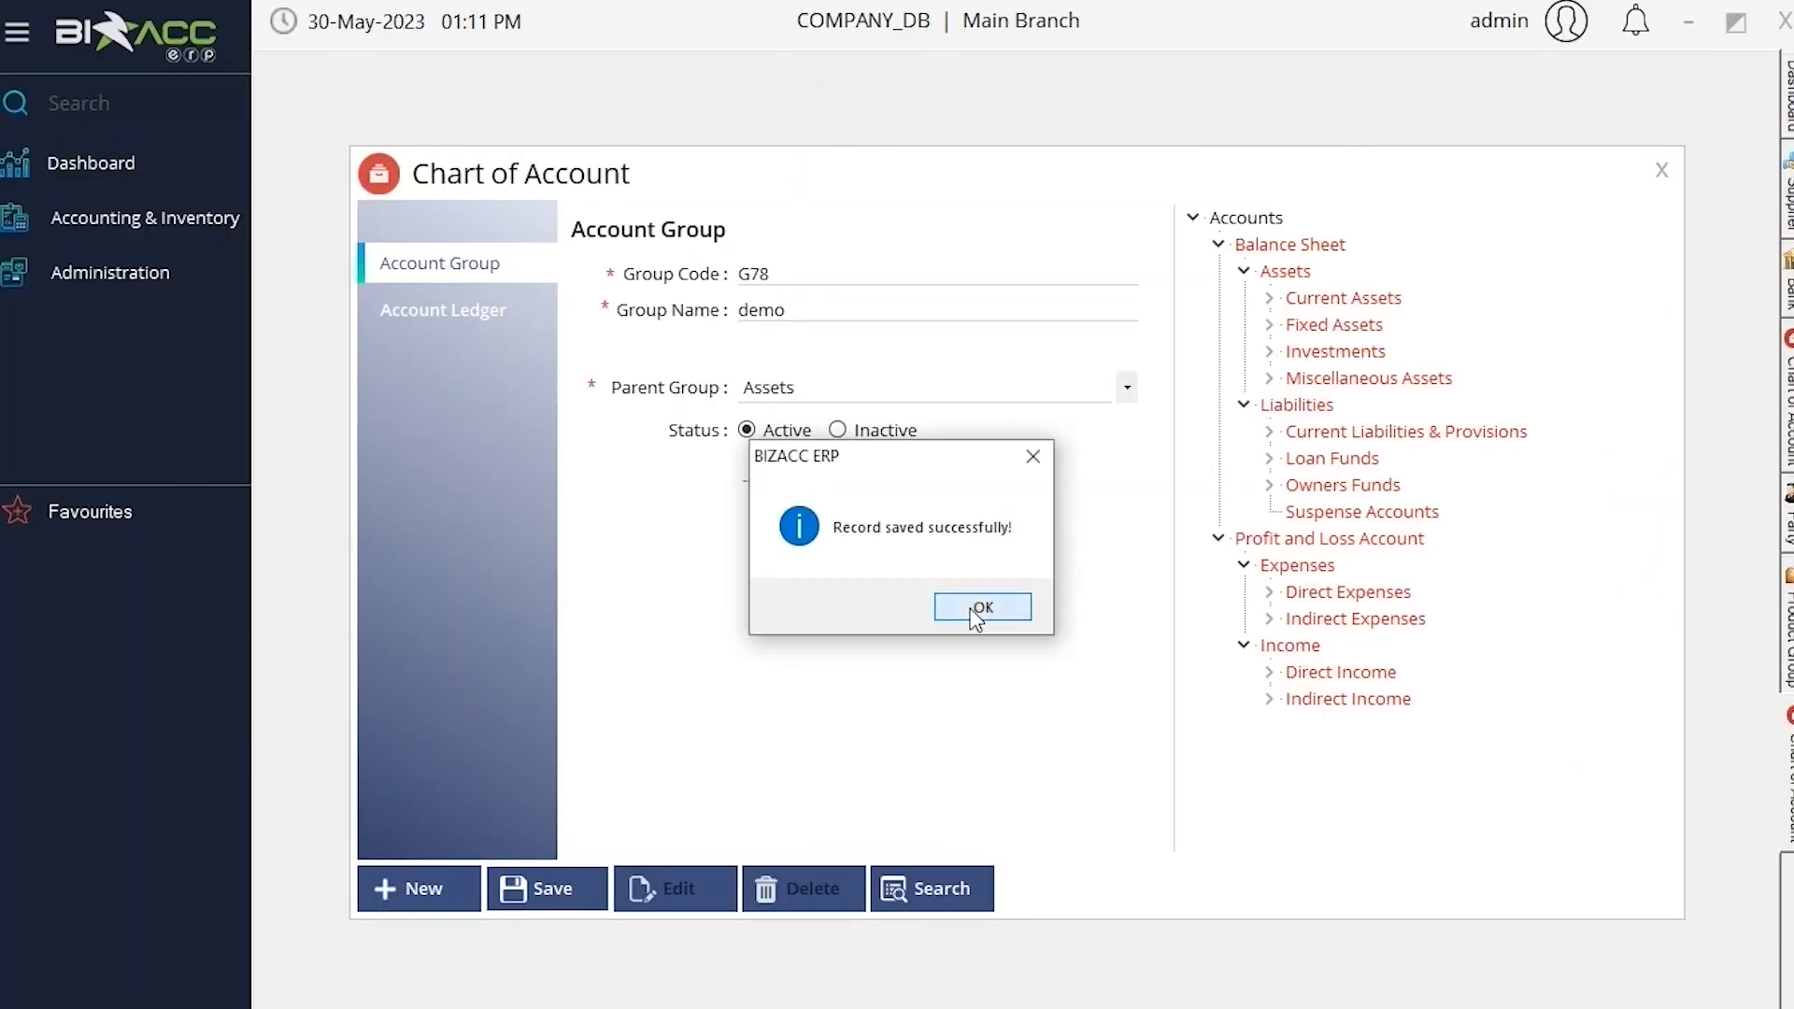
click(972, 608)
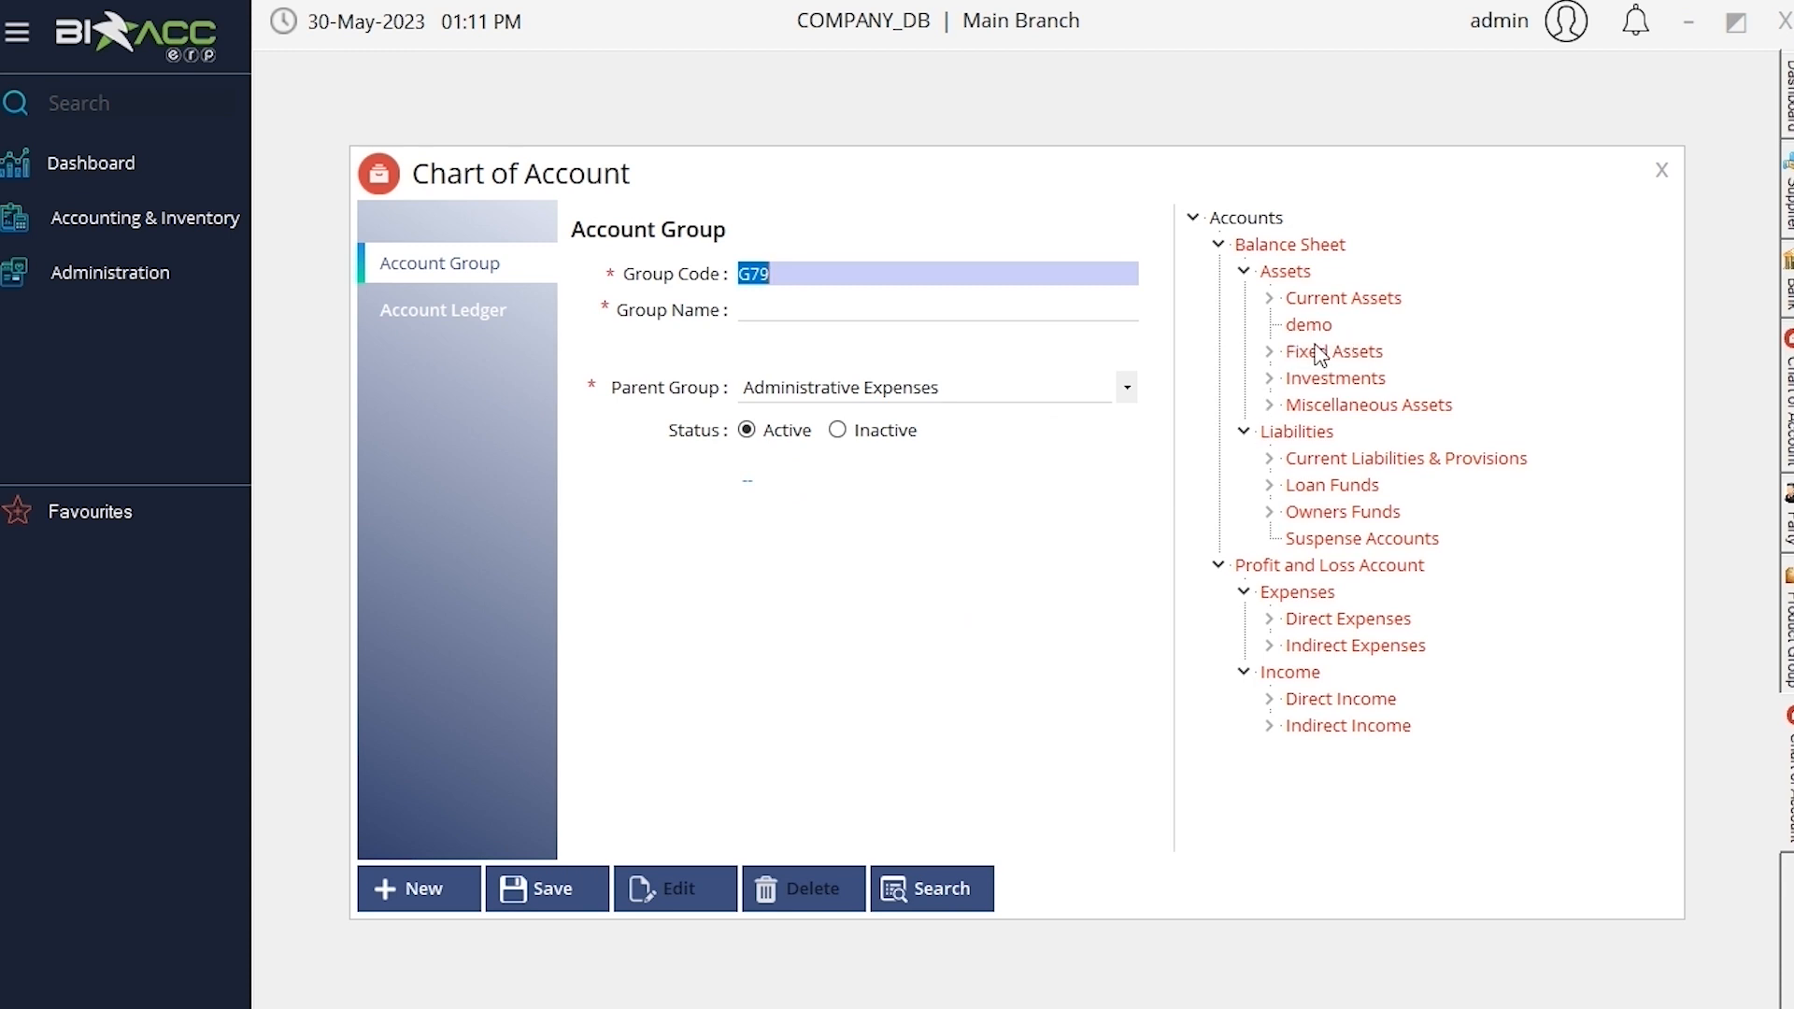
Enter ledger 115 named 'rent' with Administrative Expenses kept as its parent group
click(469, 318)
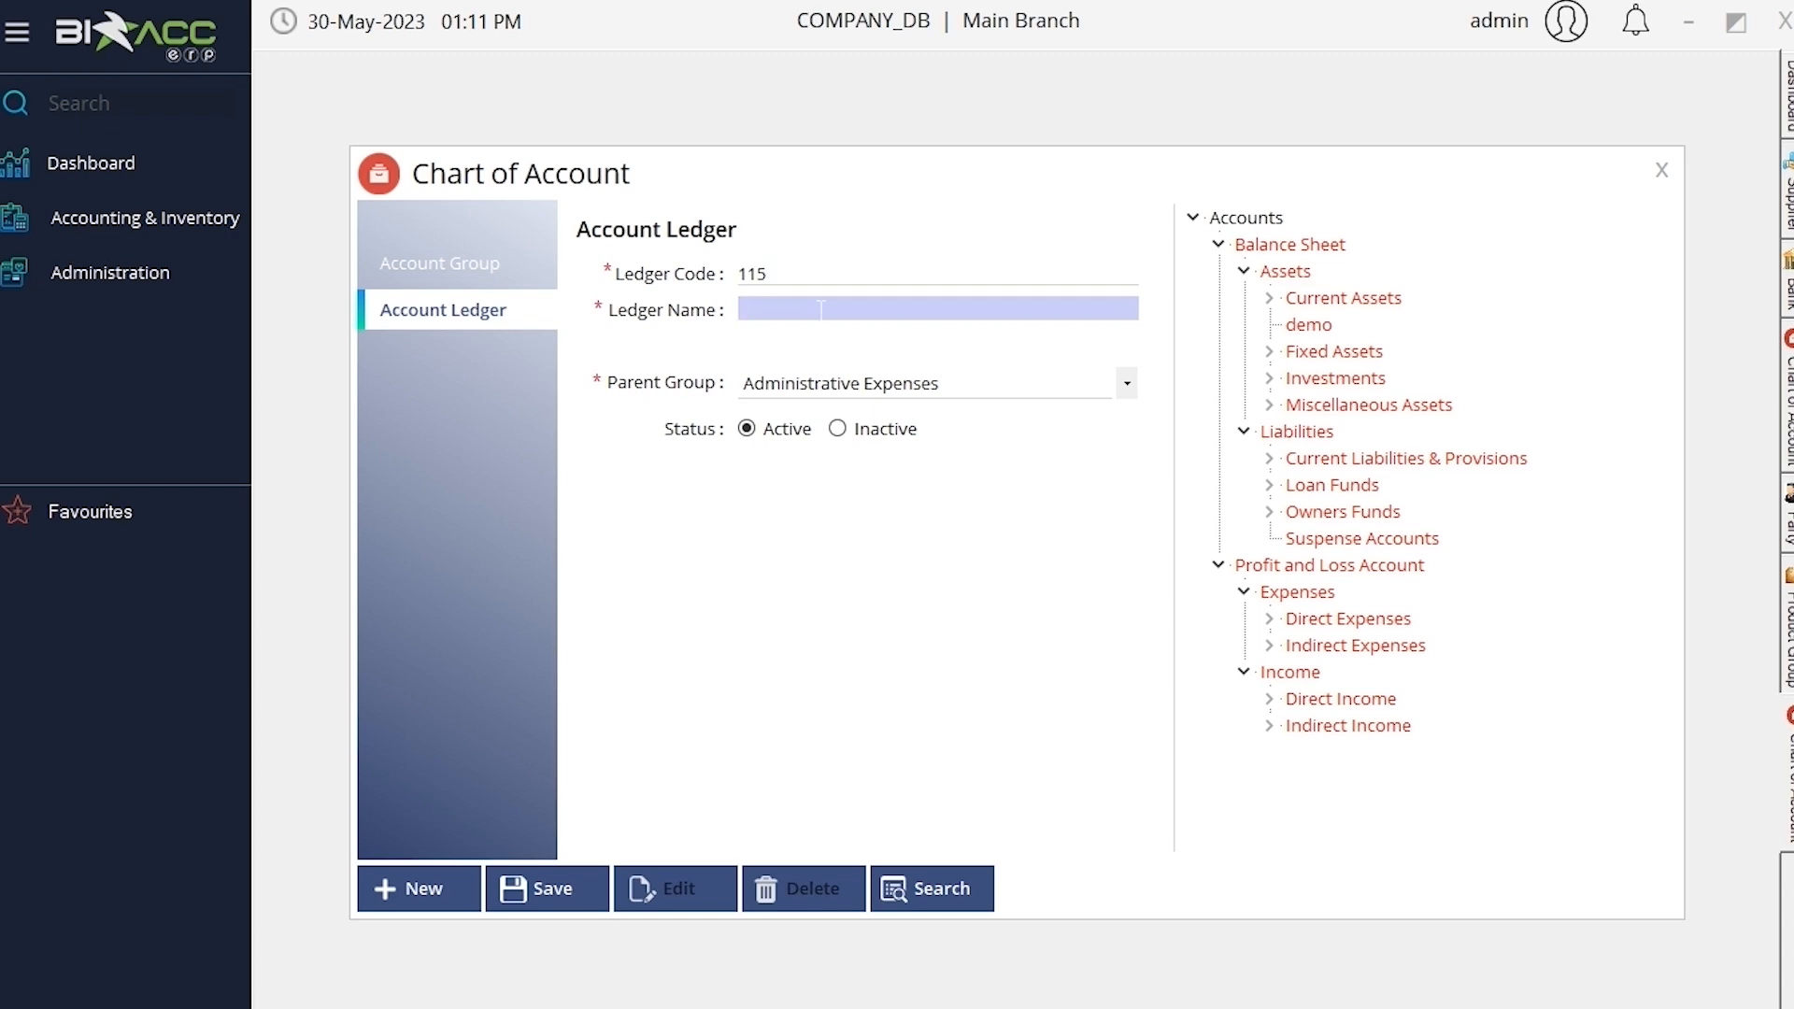
text(rent)
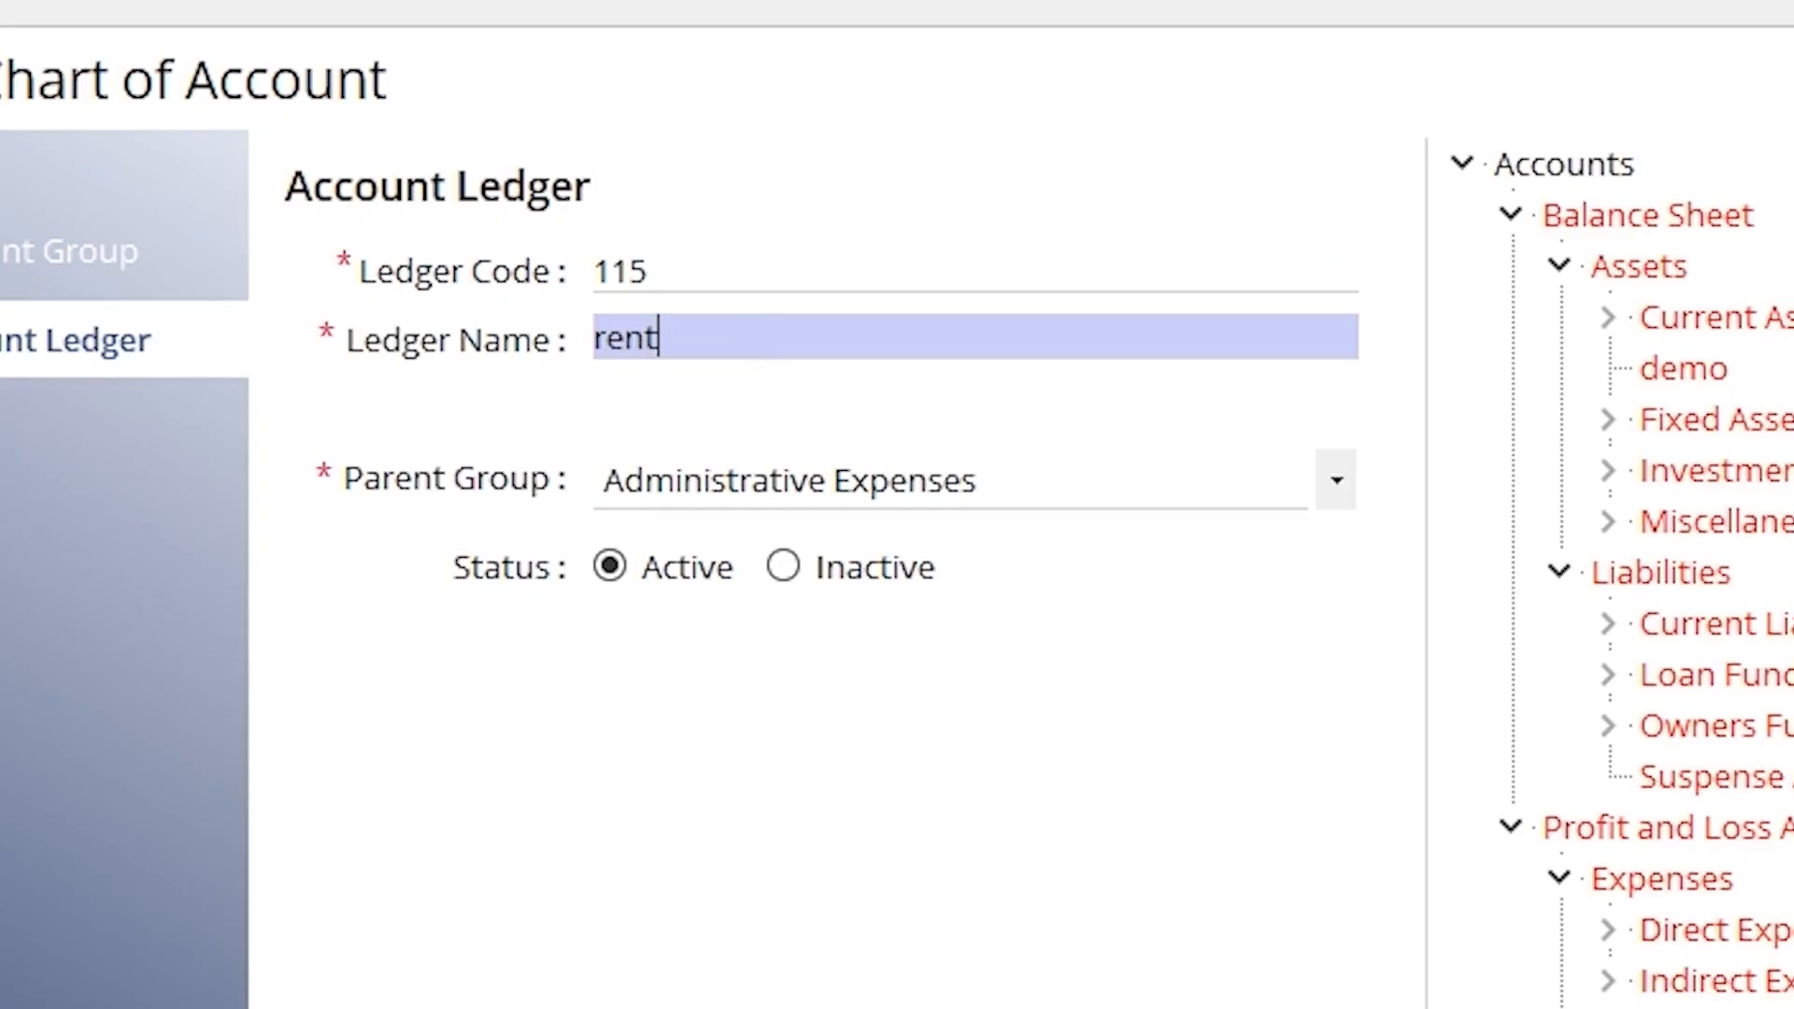
click(1181, 495)
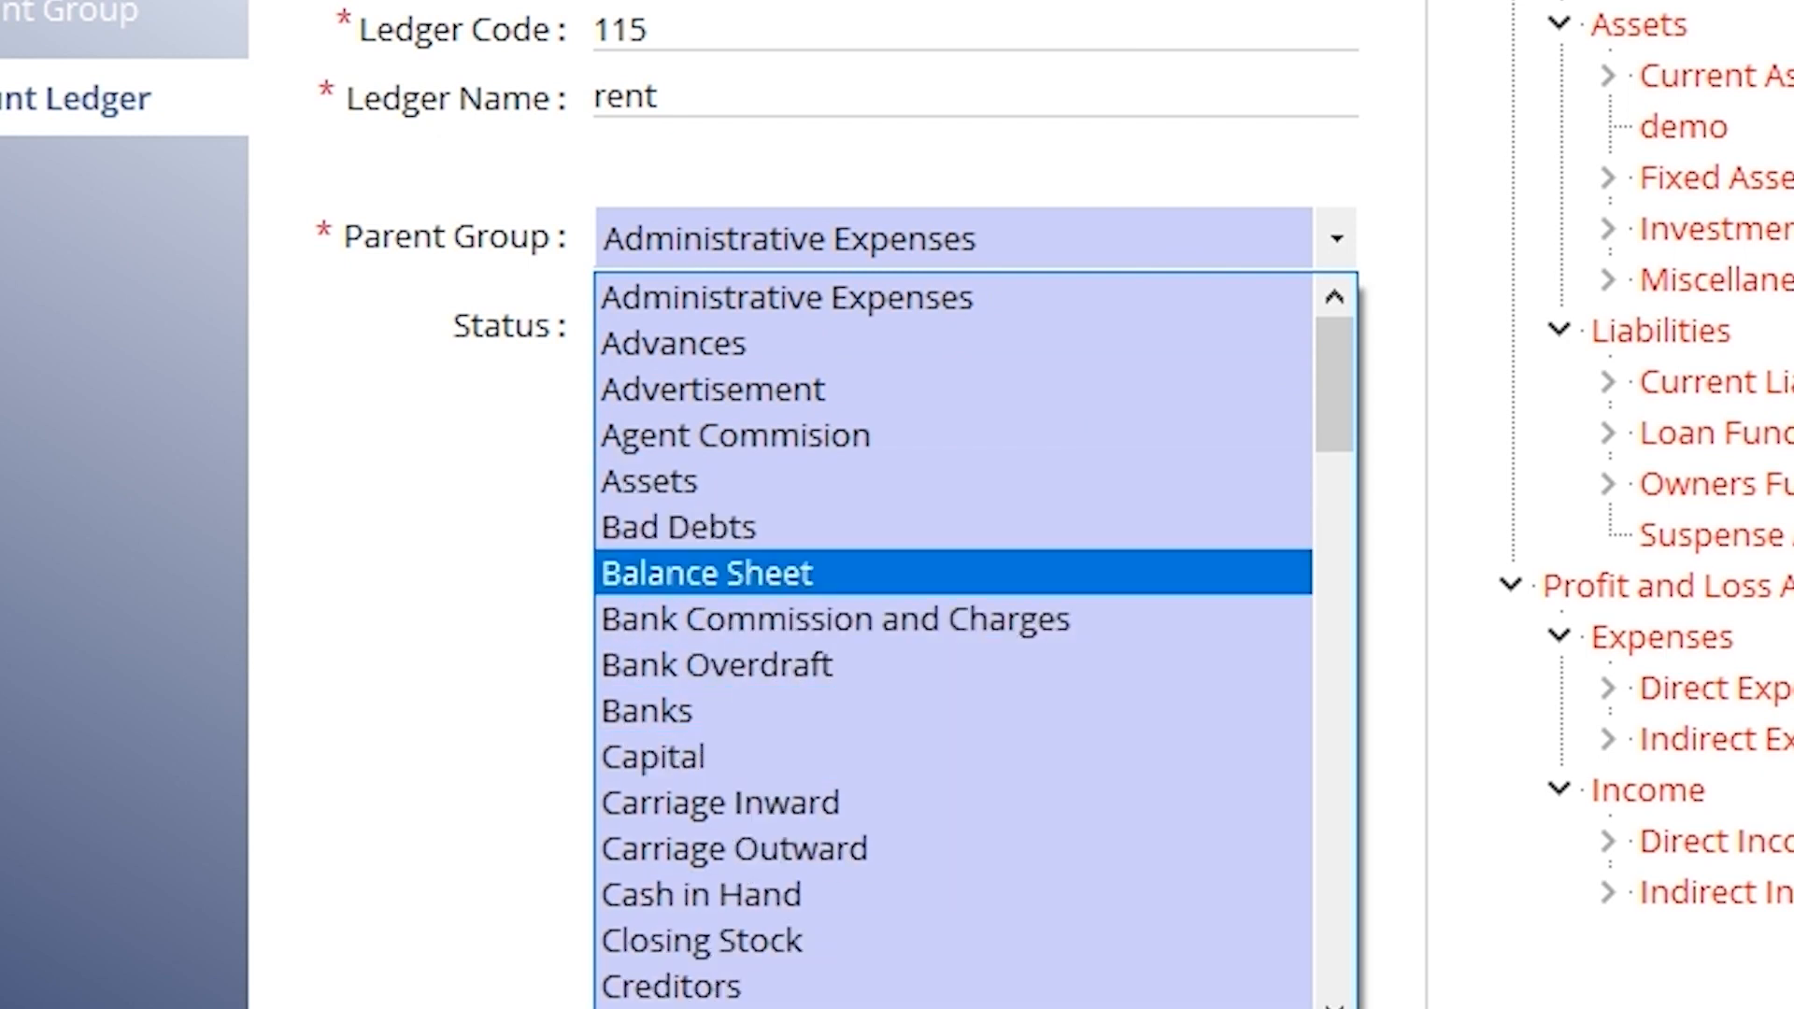
click(1686, 28)
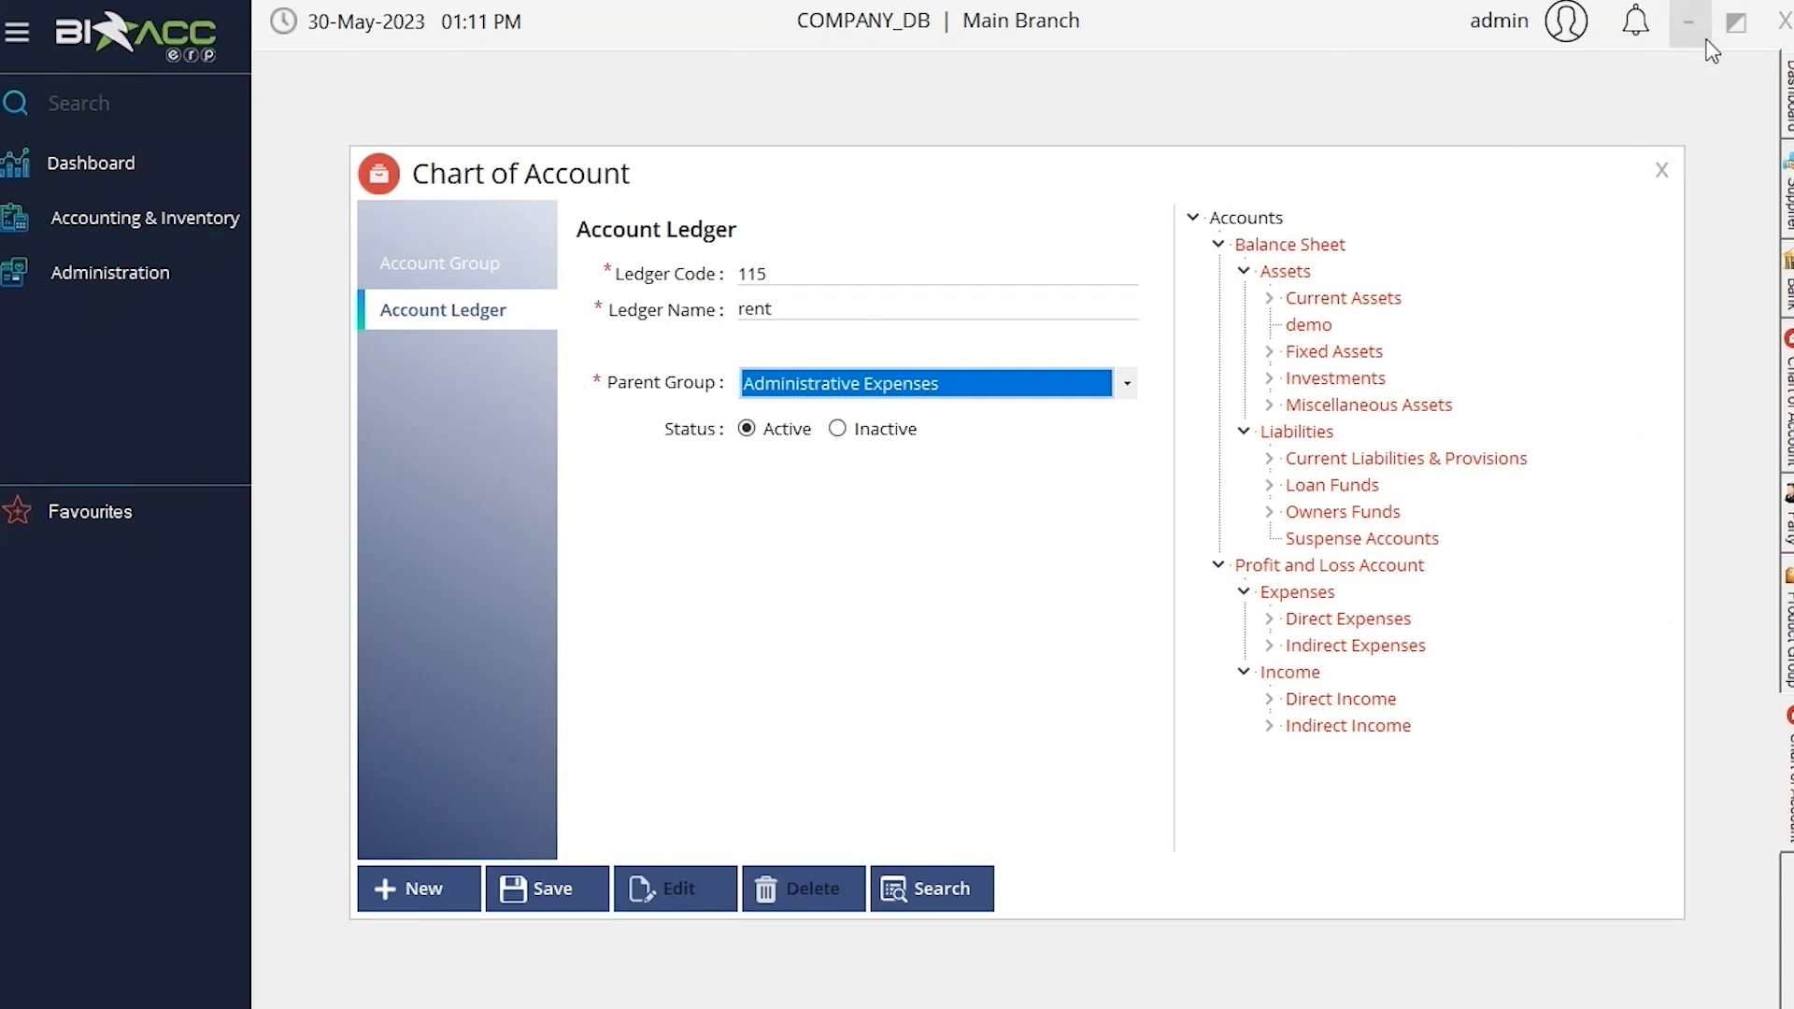